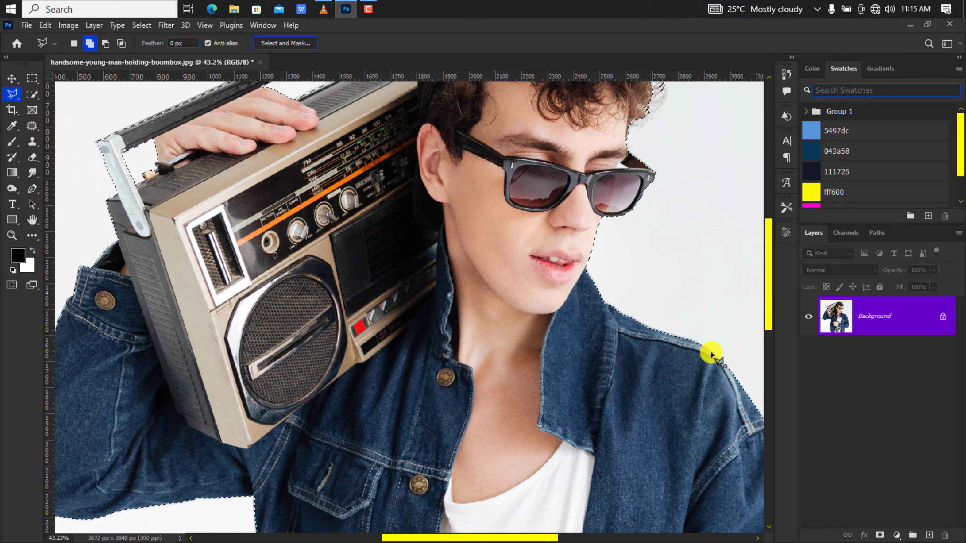
Step: Hide the photo's background with a layer mask made from the selection around the man and boombox
key(ctrl+0)
key(ctrl+minus)
click(879, 535)
key(v)
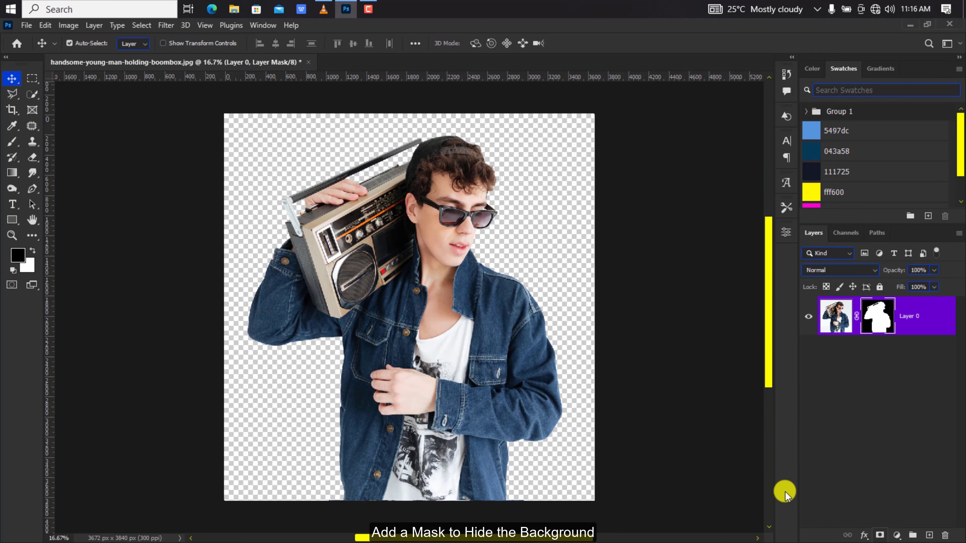
Step: Create a 1080 x 1080 px, 300 ppi RGB document named NIGHT EVENT FLYER DESIGN
click(26, 25)
click(30, 35)
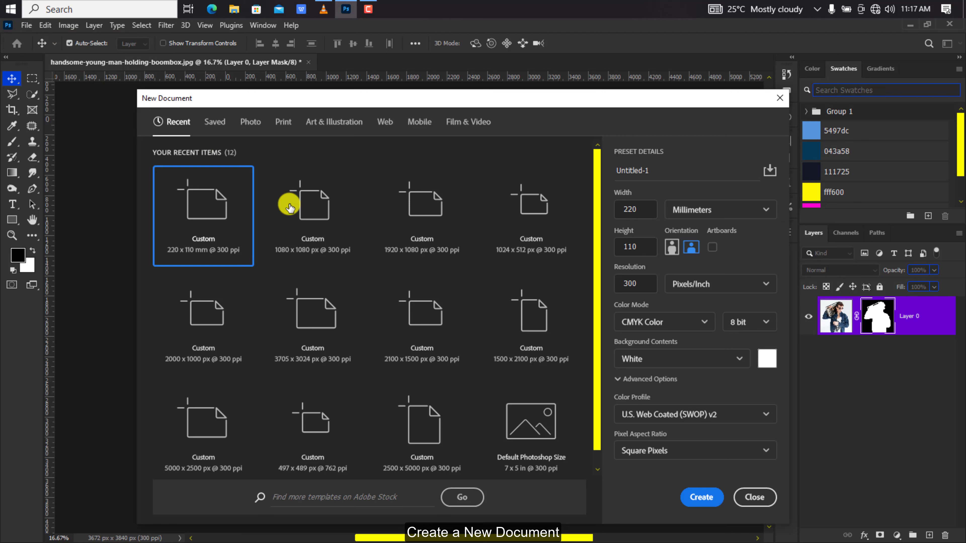
click(317, 230)
drag(652, 173, 617, 173)
text(NIGHT EVENT FLYER DESIGN)
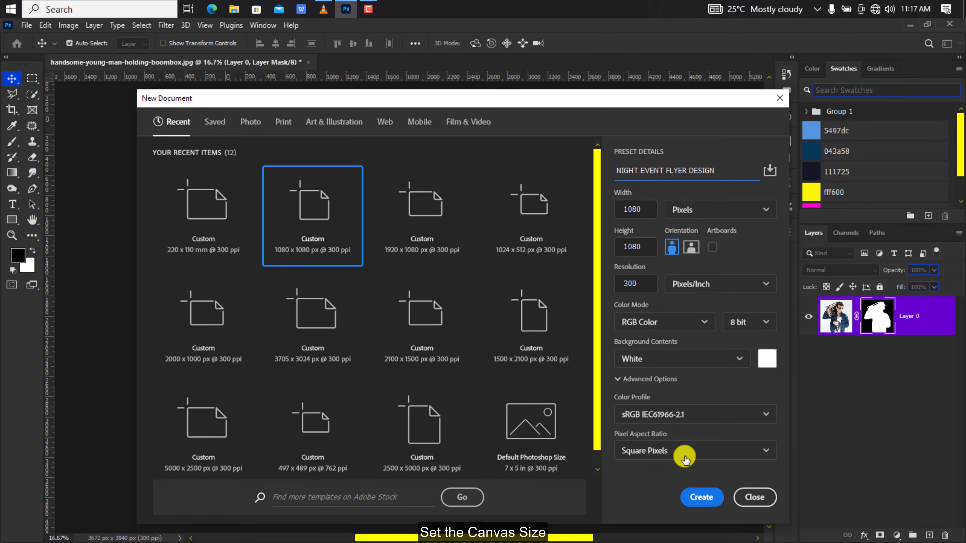
click(700, 498)
key(ctrl+minus)
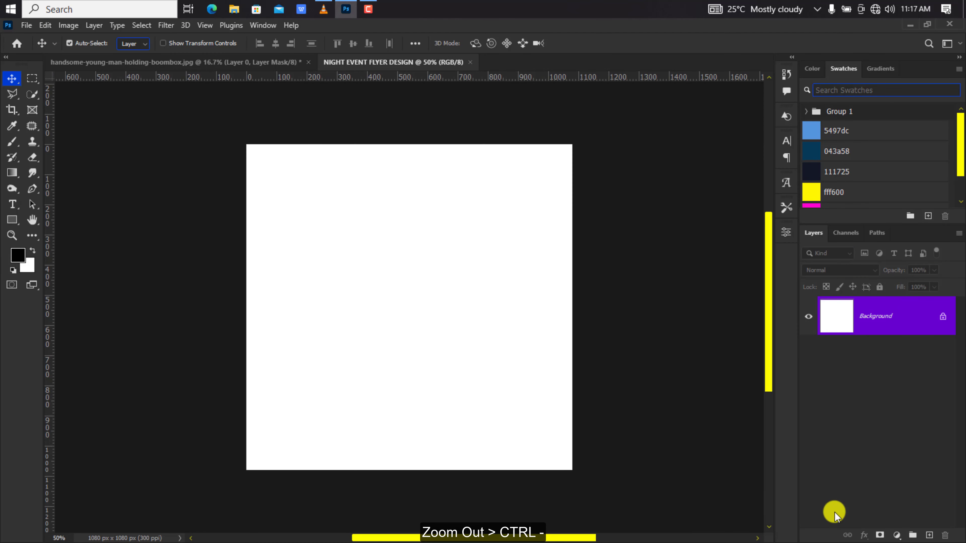
Step: Add a layer group named BACKGROUND & MODEL
click(913, 535)
text(BACKGR)
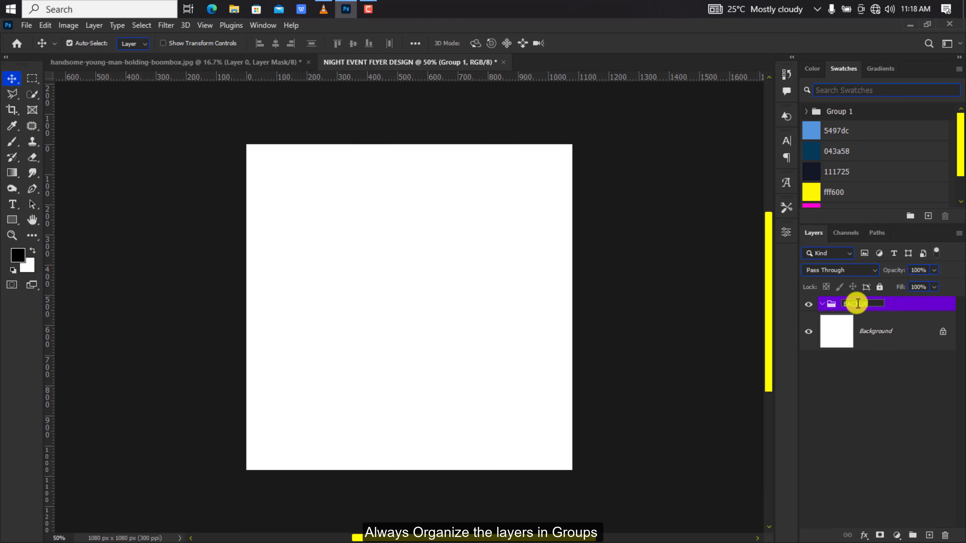
text(OUND & MODEL)
key(Return)
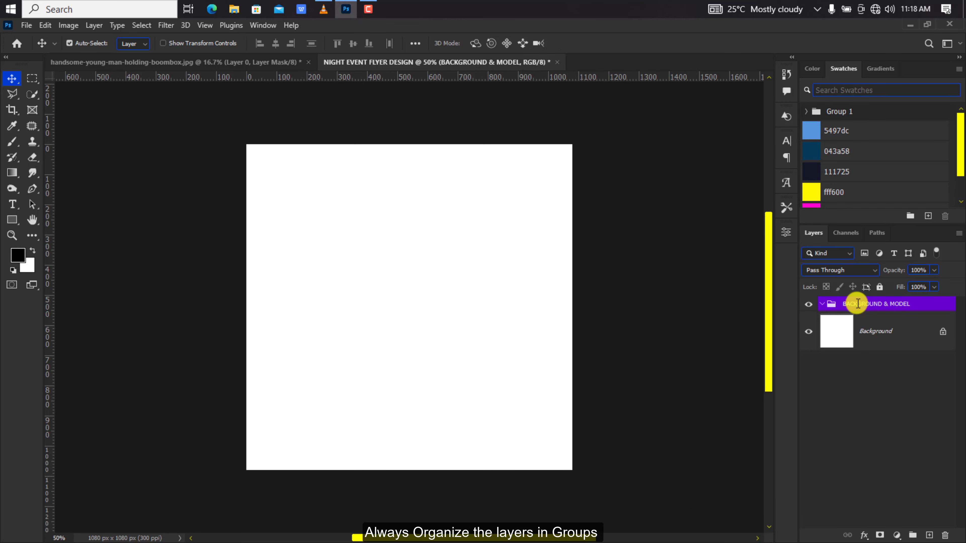
Step: Create a guide layout with margins about 50 px inside all four canvas edges
click(204, 25)
mouse_move(287, 342)
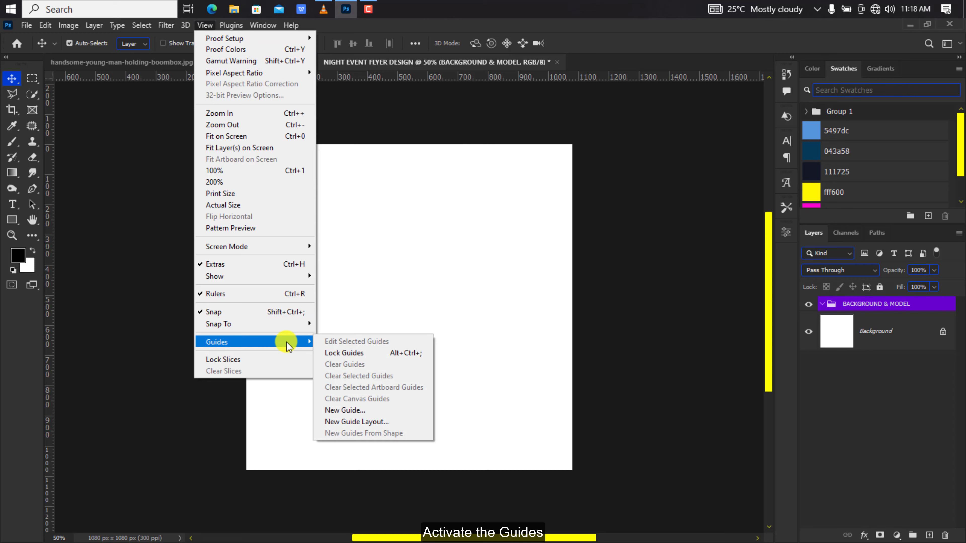
click(371, 425)
click(503, 149)
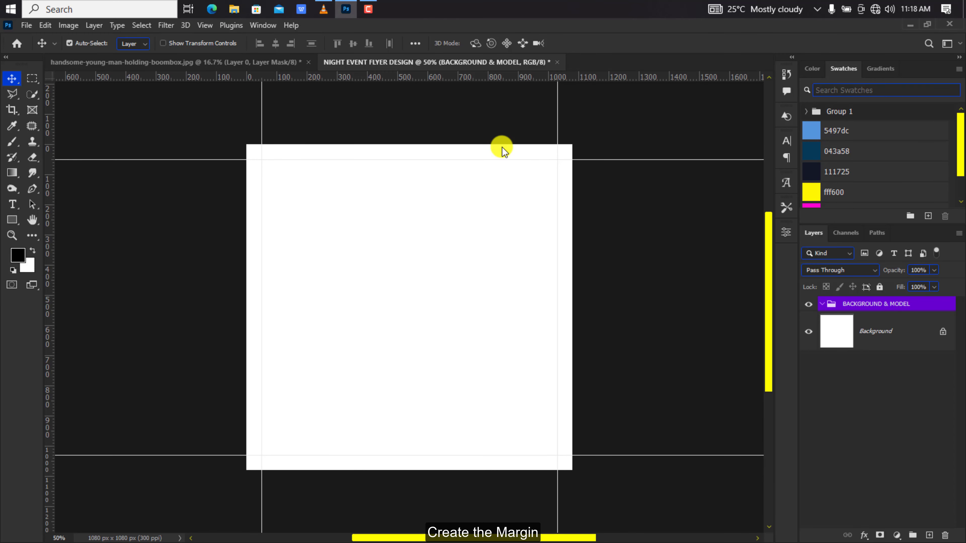
Step: Bring the masked model from the boombox photo into the flyer document and place it near the canvas centre
click(298, 65)
drag(427, 308, 426, 65)
drag(414, 310, 408, 319)
Step: Scale the model layer down proportionally from its centre to 29.79% so the figure fits the canvas
key(ctrl+minus)
key(ctrl+minus)
key(ctrl+minus)
key(ctrl+t)
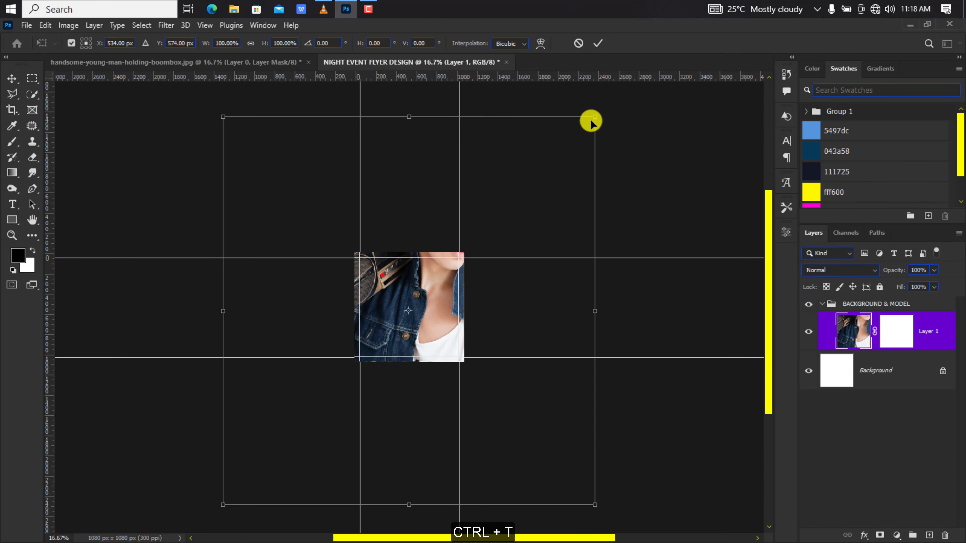
drag(595, 119, 506, 293)
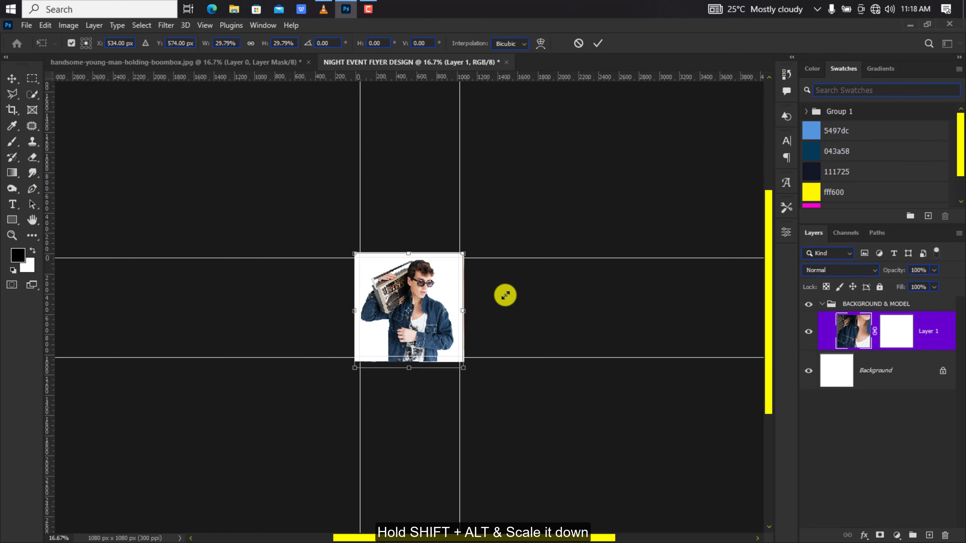
click(601, 43)
key(ctrl+plus)
key(ctrl+plus)
key(ctrl+plus)
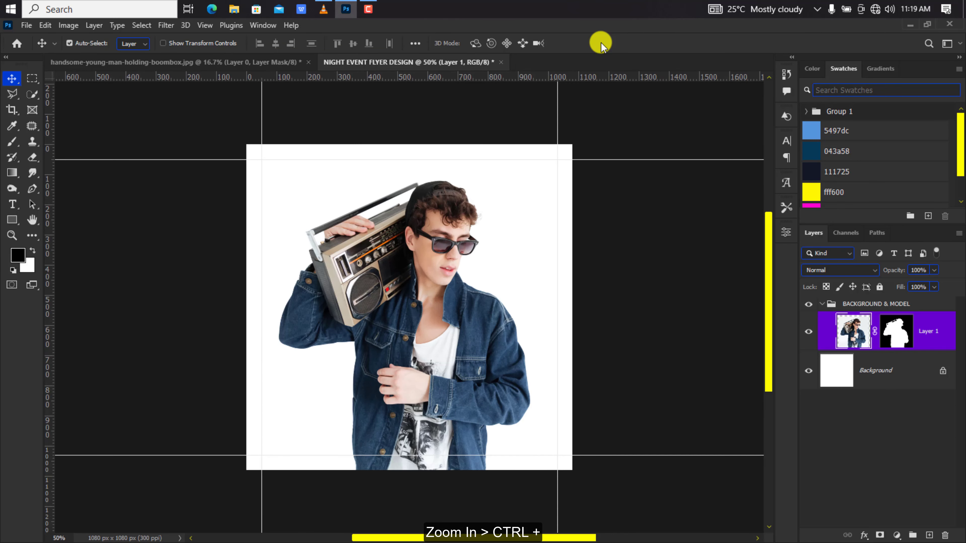
Step: Close the boombox photo document without saving it
click(310, 62)
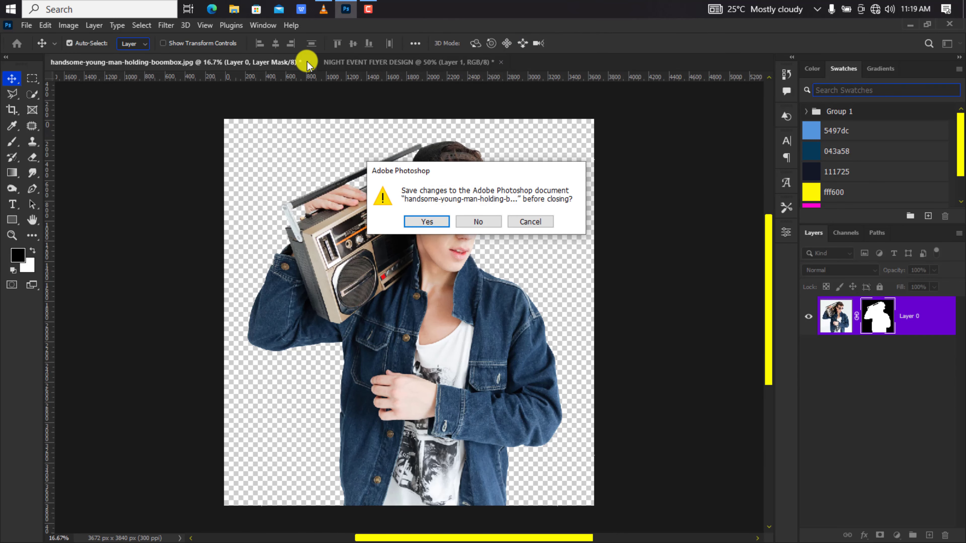
click(475, 222)
Step: Add a gradient fill layer above the Background layer, starting from the first preset in the Basics group
click(898, 378)
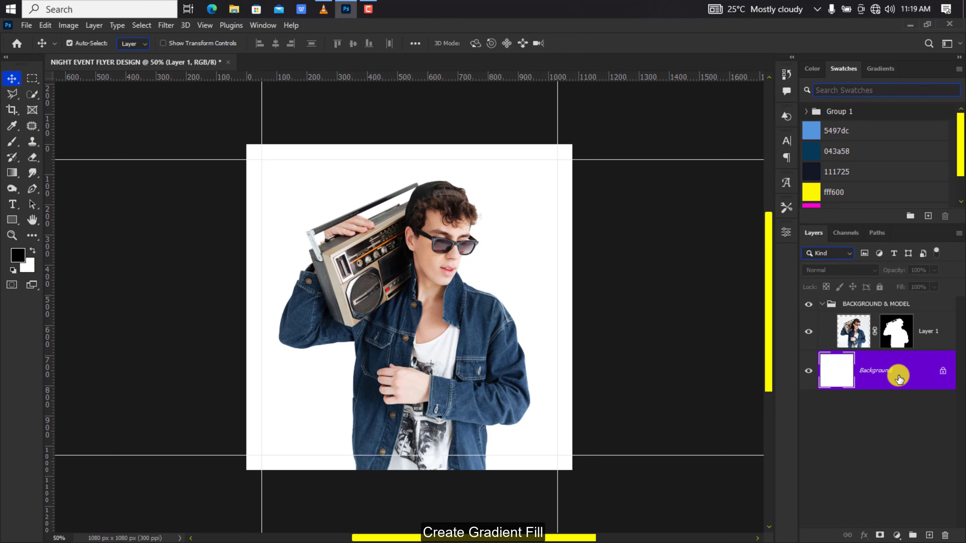
click(896, 535)
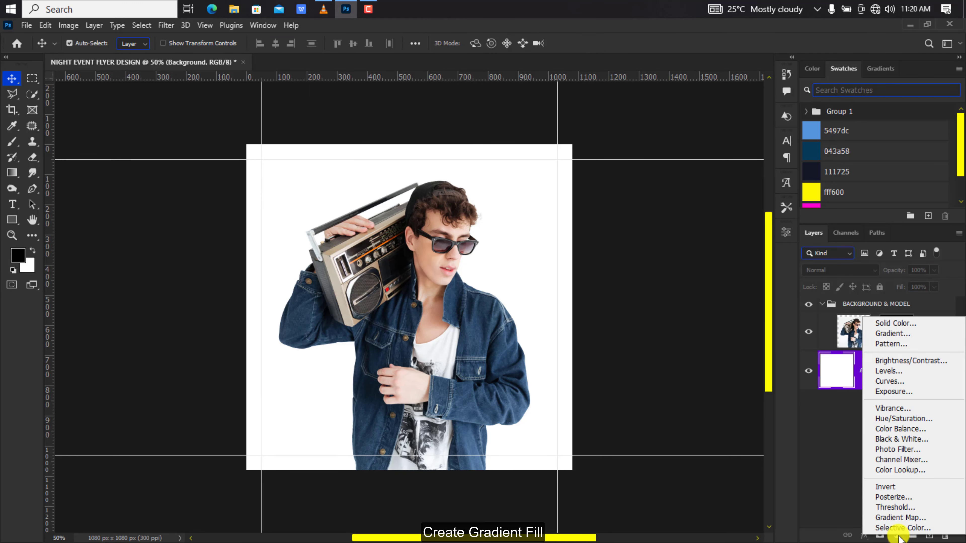
click(919, 330)
click(761, 273)
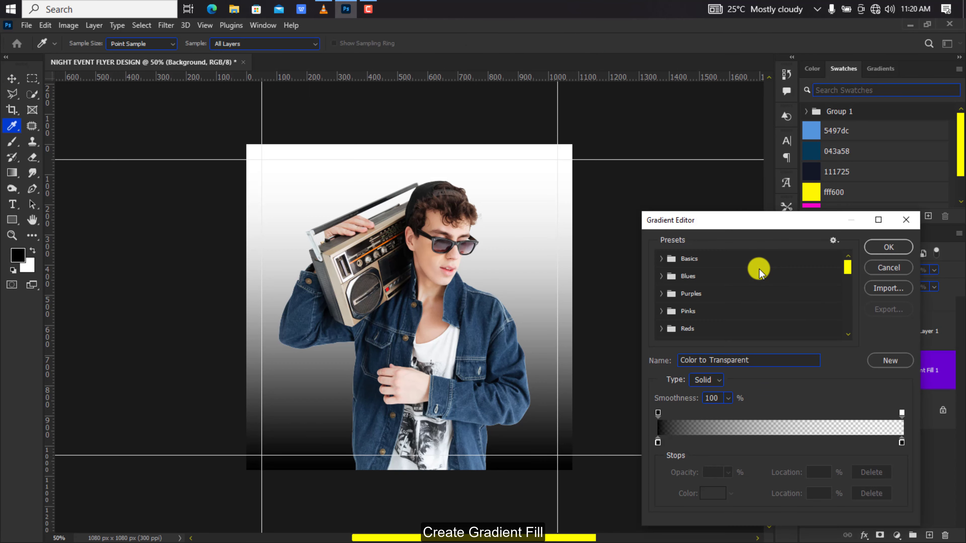
click(661, 259)
click(672, 281)
Step: Set the gradient's starting colour stop to the 5497dc swatch
click(658, 442)
click(713, 494)
click(811, 132)
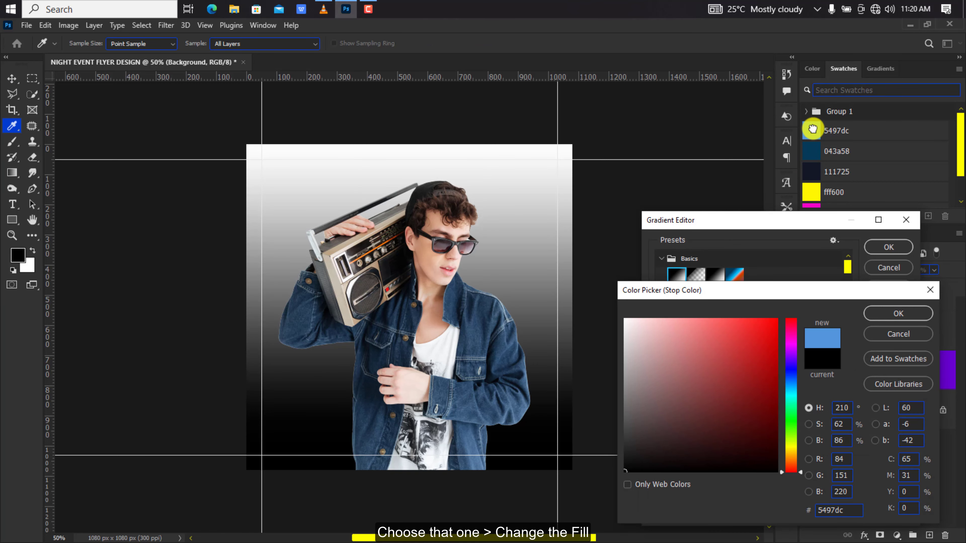
click(877, 314)
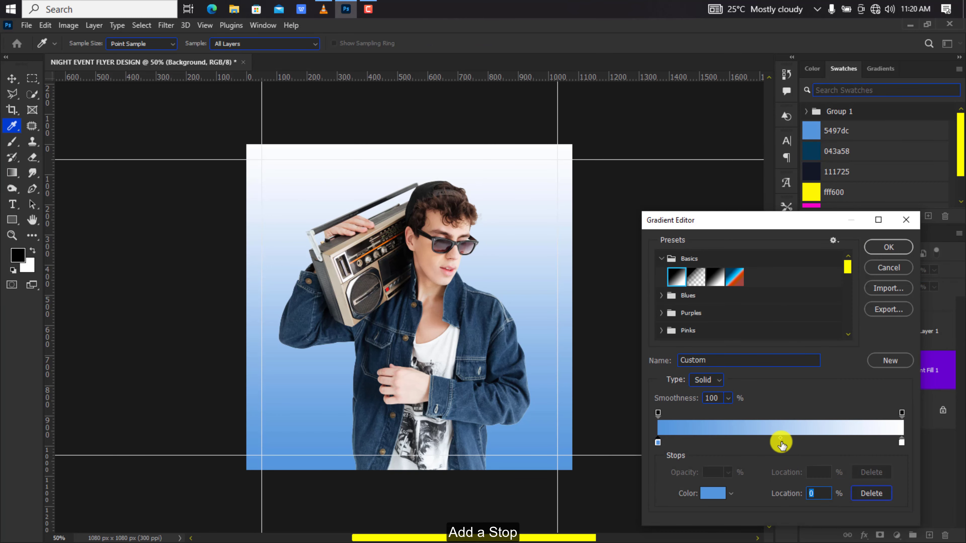
Step: Add a colour stop to the gradient at 46% and colour it with the 043a58 swatch
click(781, 442)
text(46)
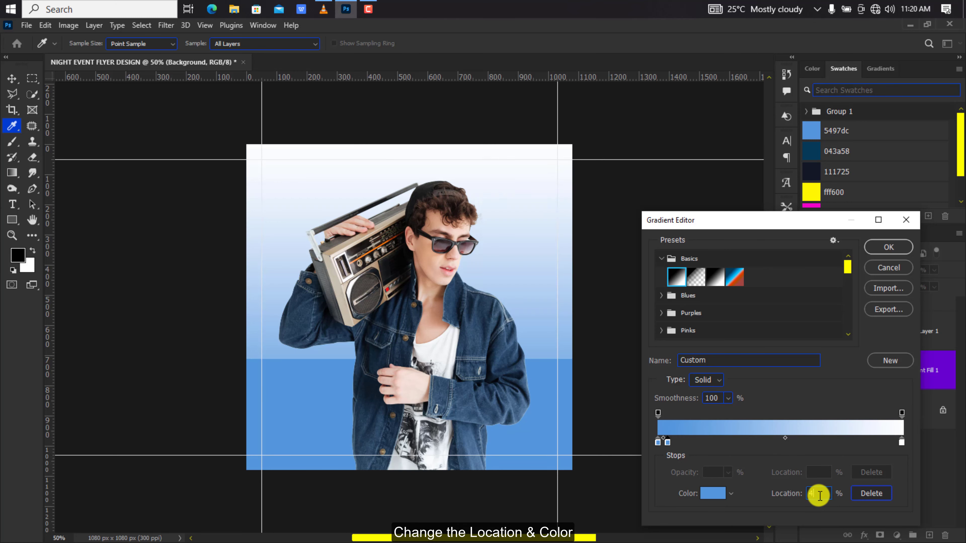
click(712, 494)
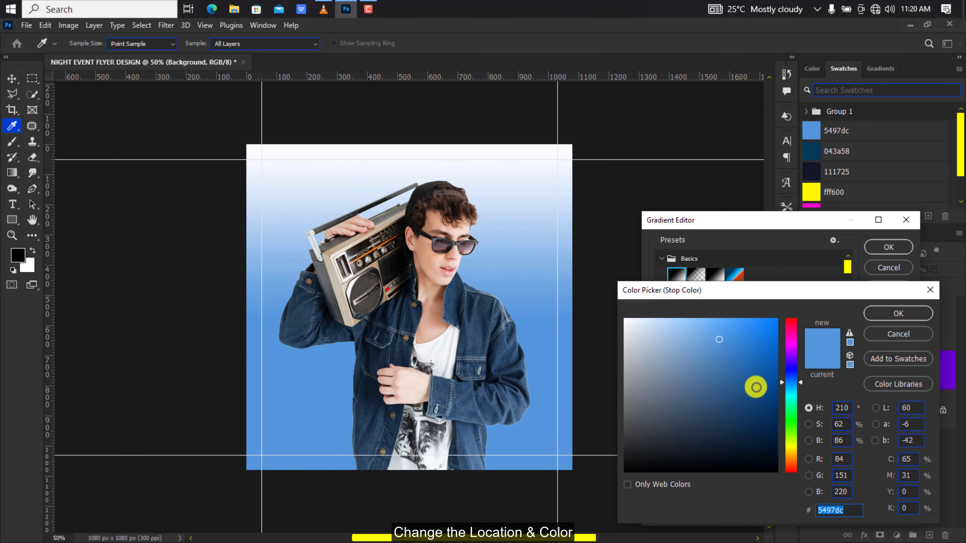
click(816, 152)
click(894, 314)
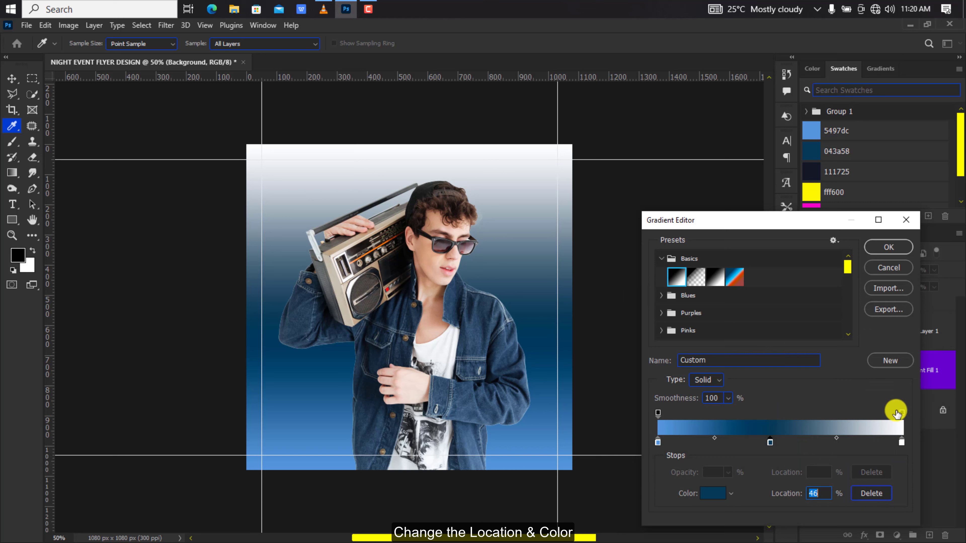
Step: Set the gradient's end colour stop to the 111725 swatch and accept the edited gradient
click(901, 442)
click(714, 493)
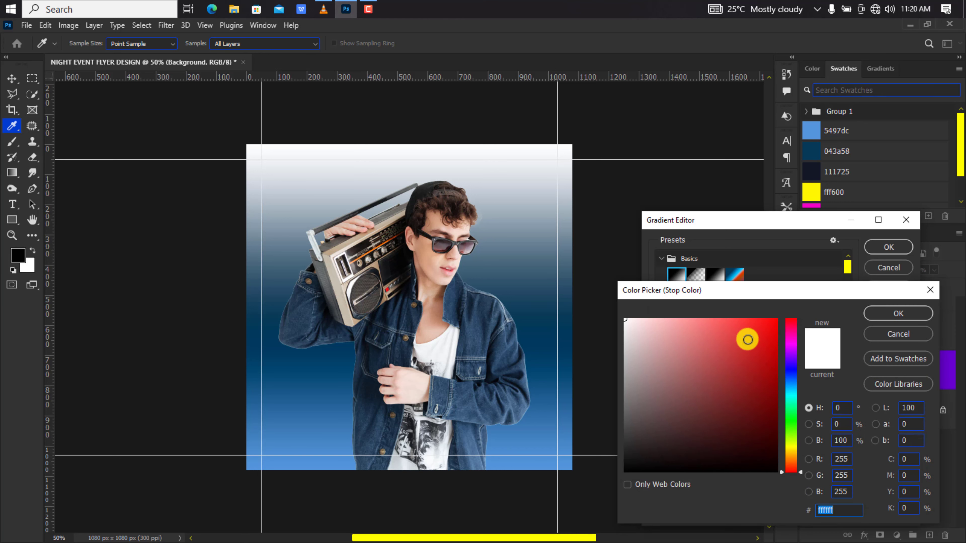
click(811, 171)
click(895, 314)
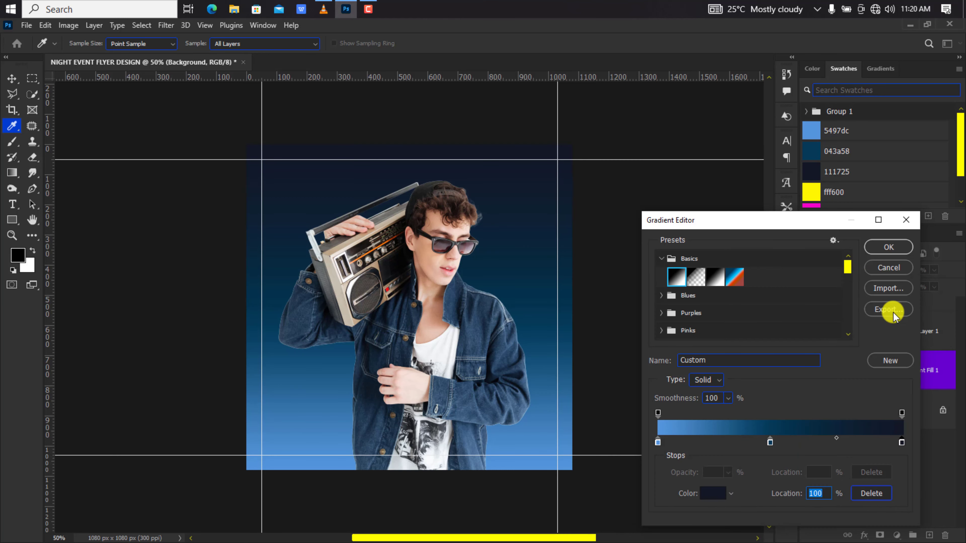
click(888, 248)
Step: Make the gradient fill Radial with a 29.48° angle and the Classic method, and apply it
click(759, 293)
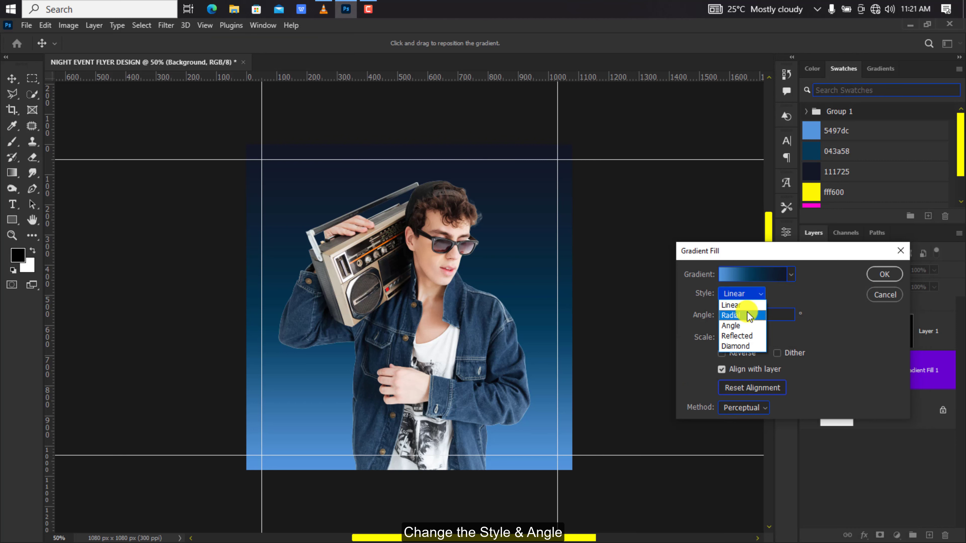
click(748, 315)
double_click(743, 319)
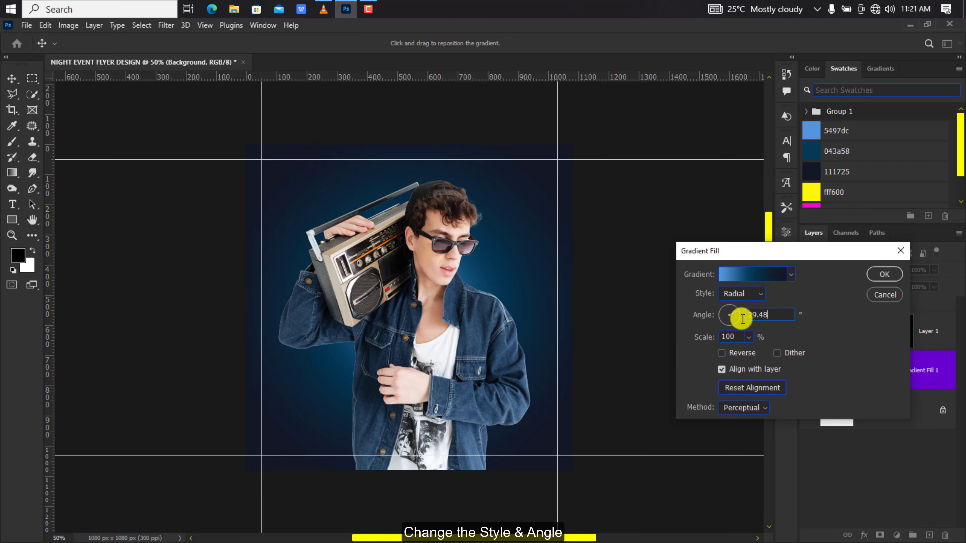
click(734, 406)
click(732, 441)
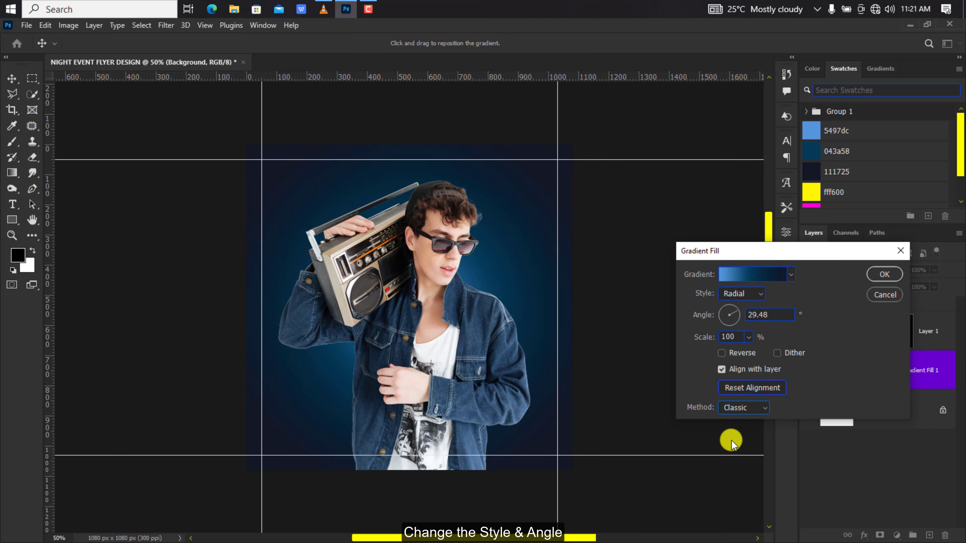
click(884, 274)
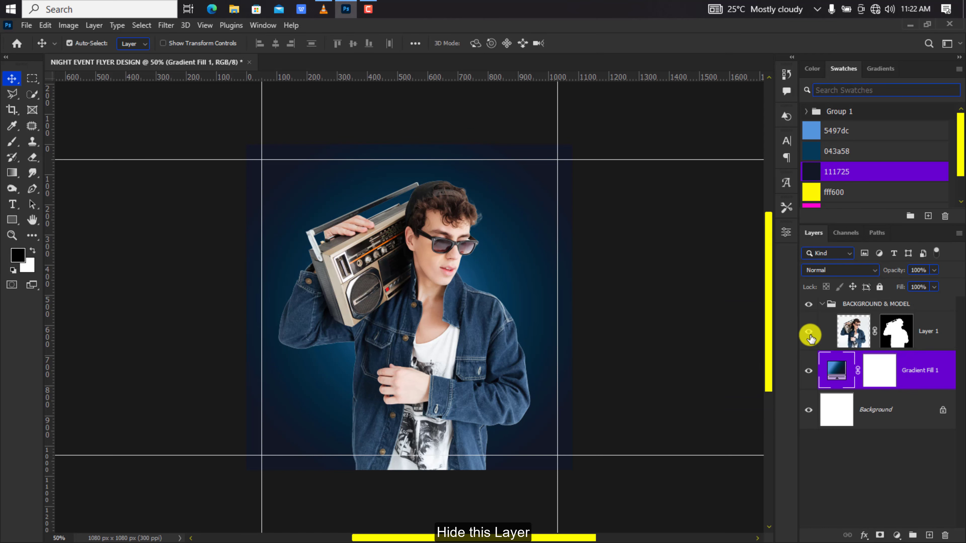
Step: Hide the model layer and place the Pexels concert crowd photo as an embedded image above the gradient fill
click(809, 335)
click(26, 25)
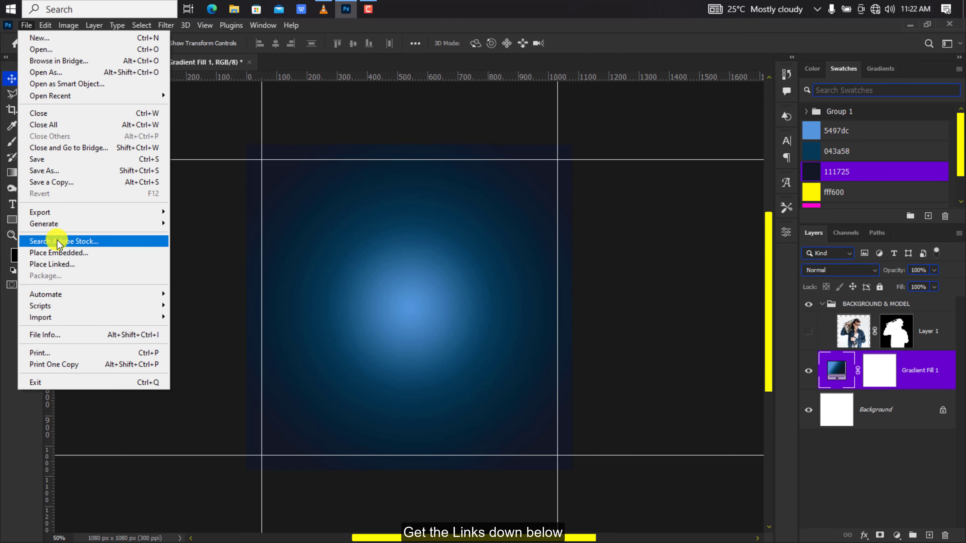
click(57, 250)
click(282, 132)
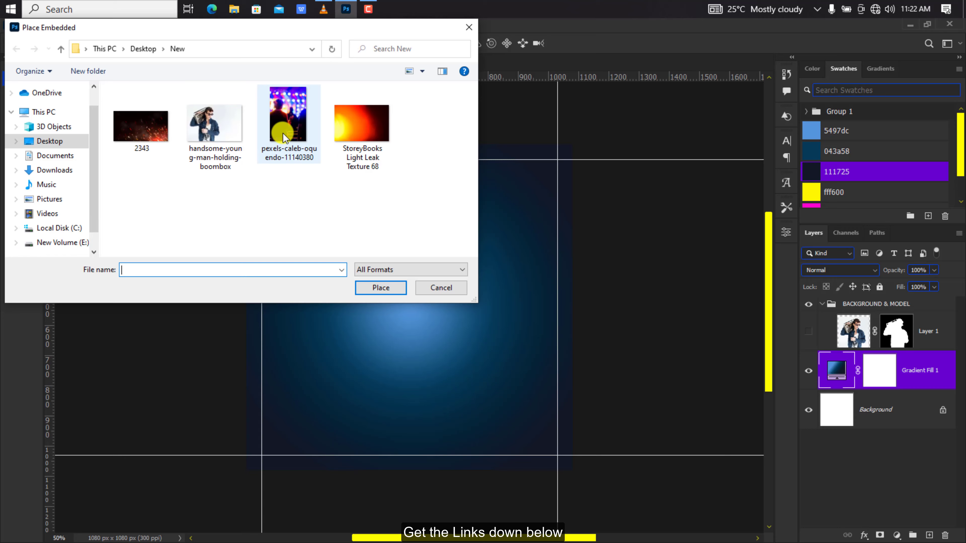
click(376, 280)
Step: Enlarge and position the concert photo to cover the whole canvas, and set its blend mode to Lighten
key(ctrl+minus)
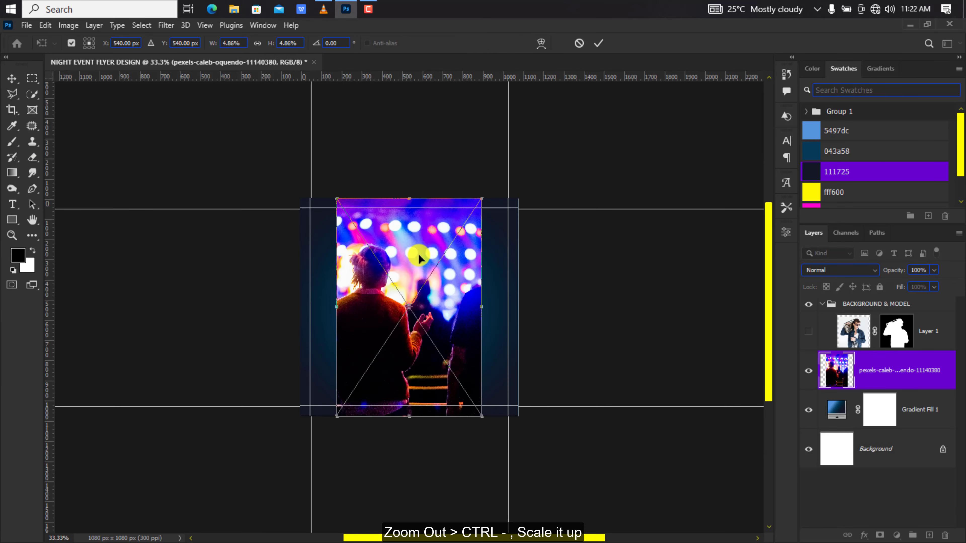
drag(481, 199, 614, 162)
drag(413, 275, 408, 321)
drag(544, 157, 538, 191)
click(599, 43)
key(ctrl+plus)
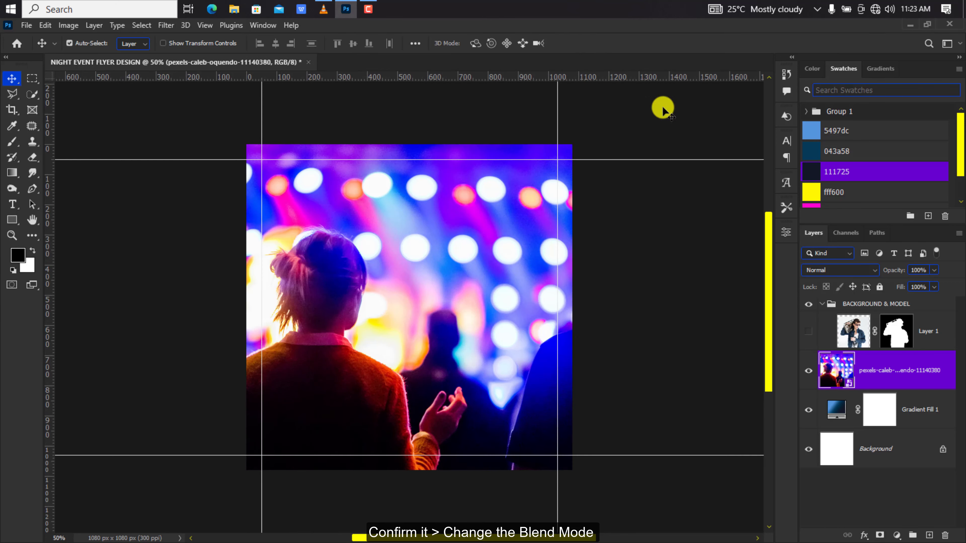
click(849, 268)
click(830, 333)
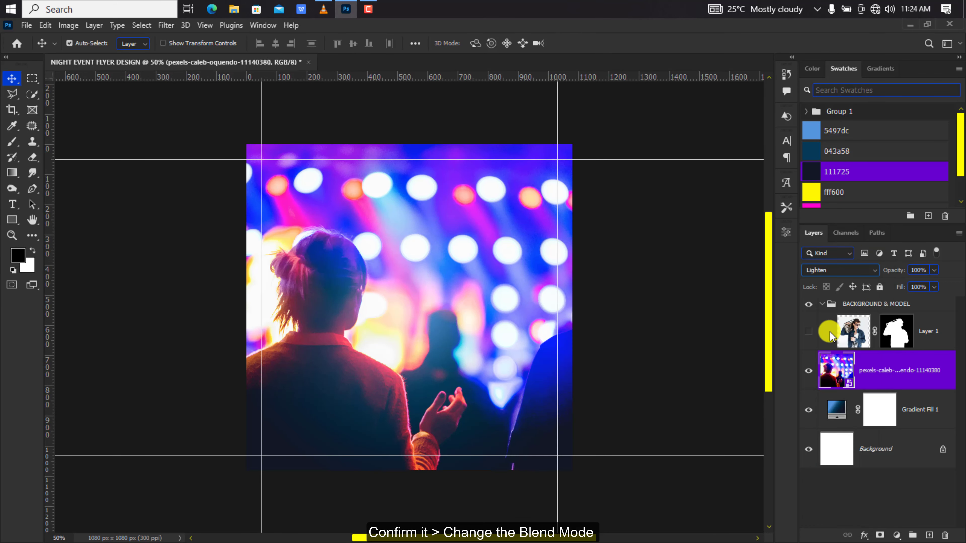
Step: Apply a Spin Blur with a 54° blur angle to the concert photo, enlarging the blur ellipse beyond the canvas edges
click(166, 25)
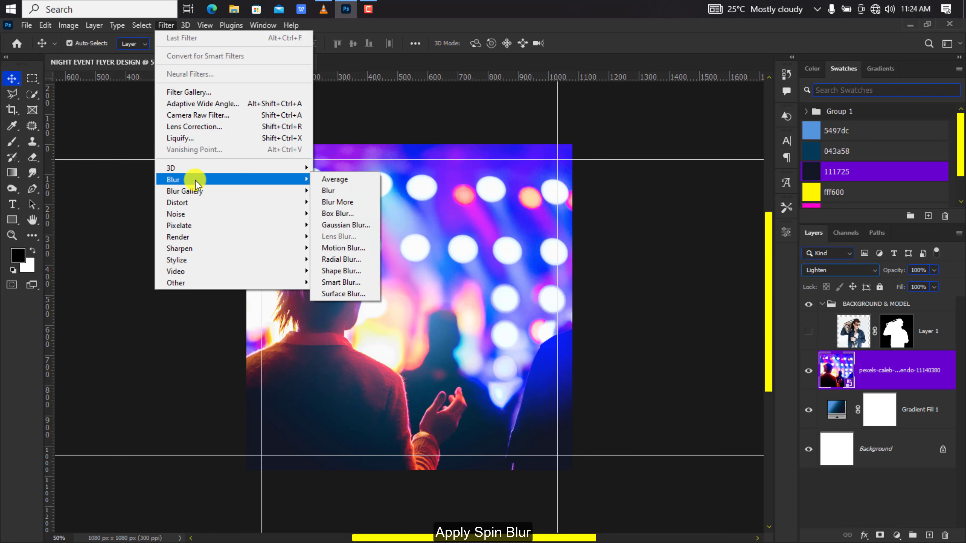
mouse_move(196, 190)
click(335, 236)
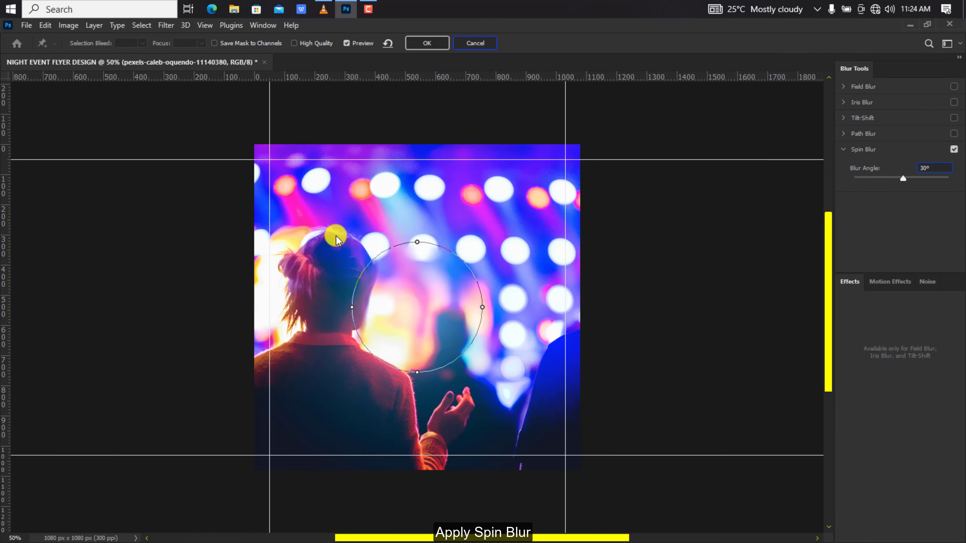
drag(481, 303, 666, 268)
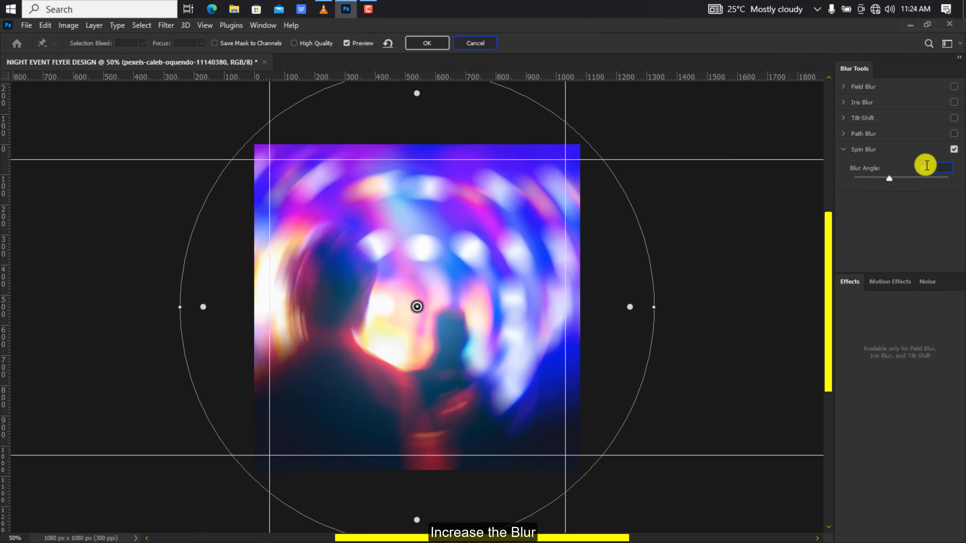
text(54)
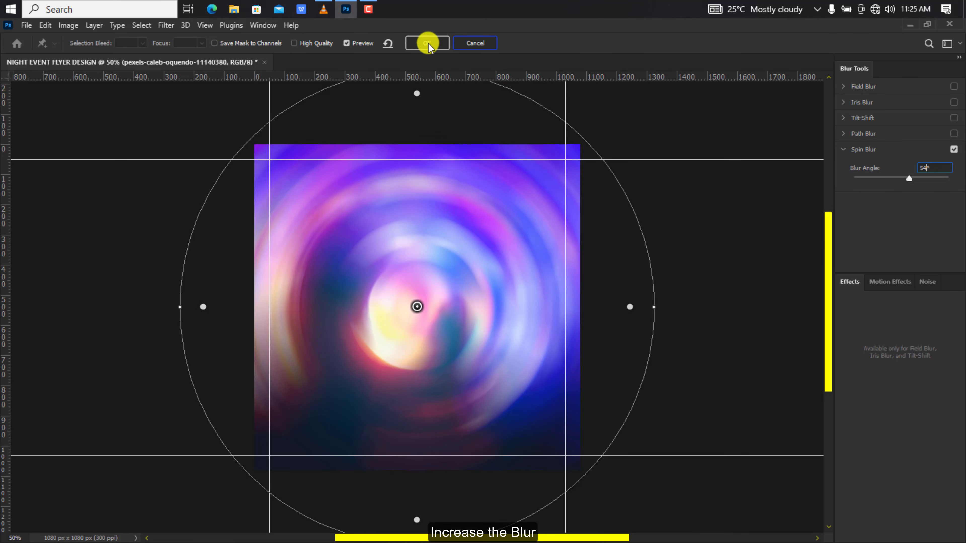
click(427, 43)
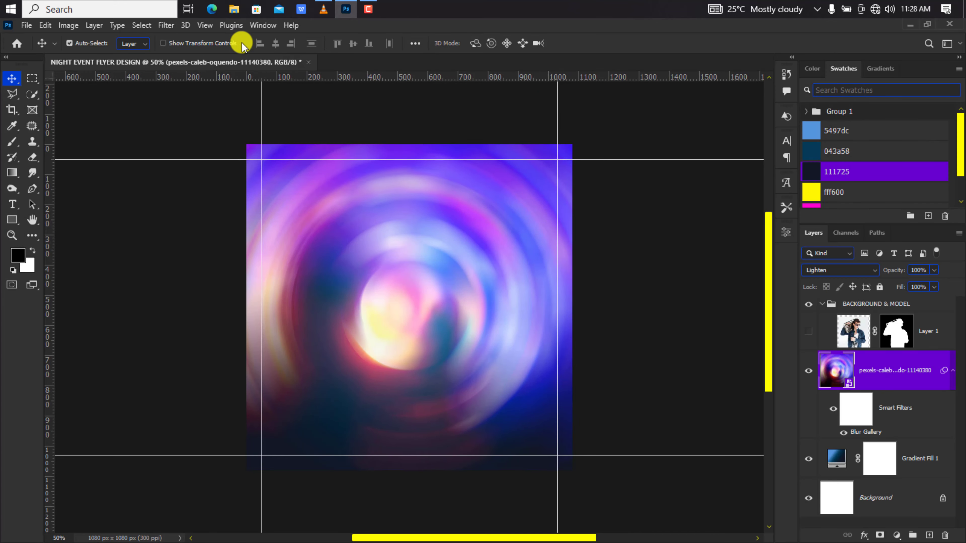
Step: Place the StoreyBooks Light Leak Texture 68 image as an embedded layer and scale it from its centre to cover the canvas
click(33, 25)
click(70, 249)
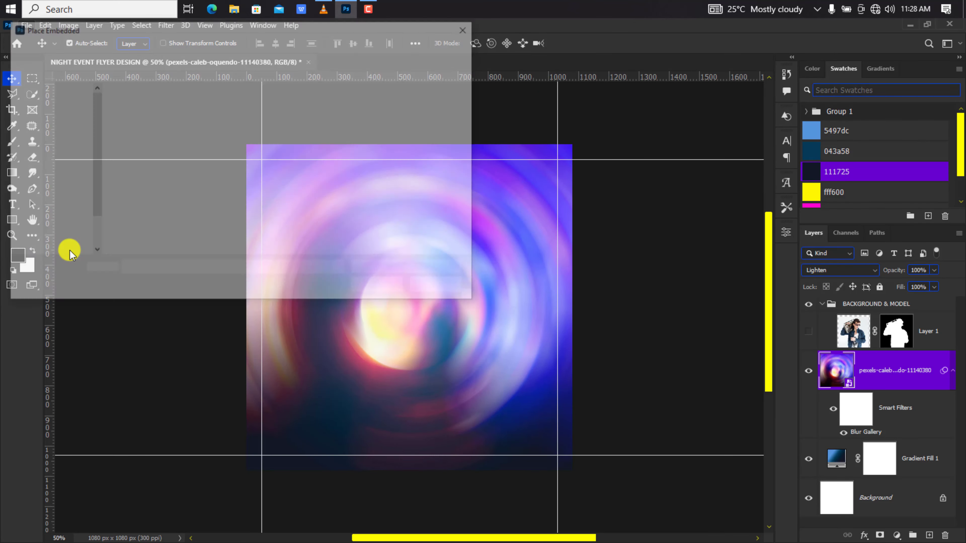
click(344, 114)
click(380, 288)
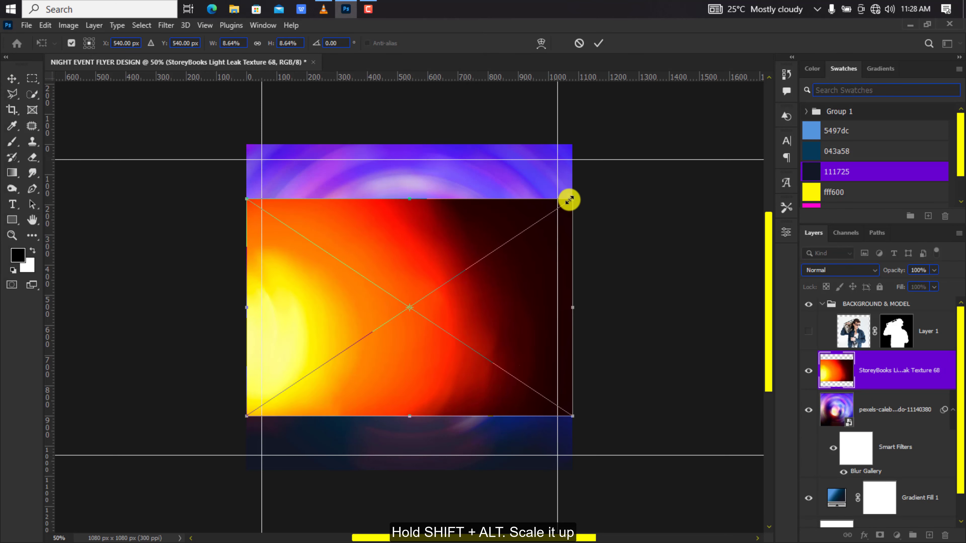
drag(569, 198, 662, 142)
click(597, 43)
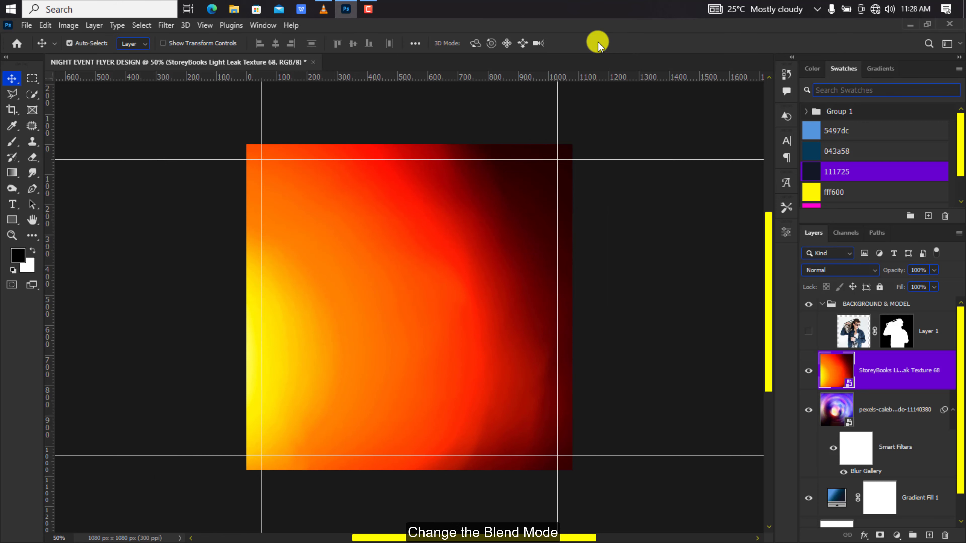
Step: Set the light leak texture's blend mode to Soft Light and duplicate the layer
click(817, 271)
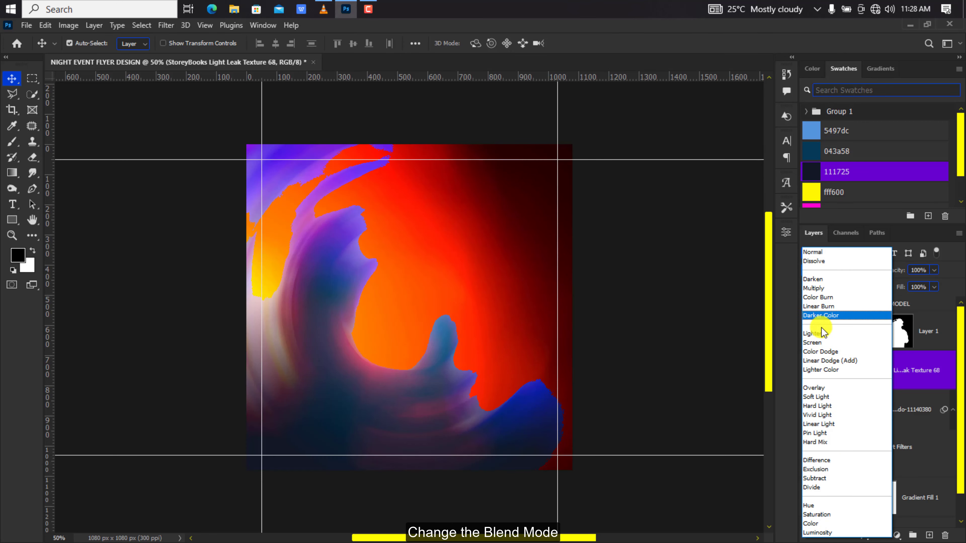
click(824, 399)
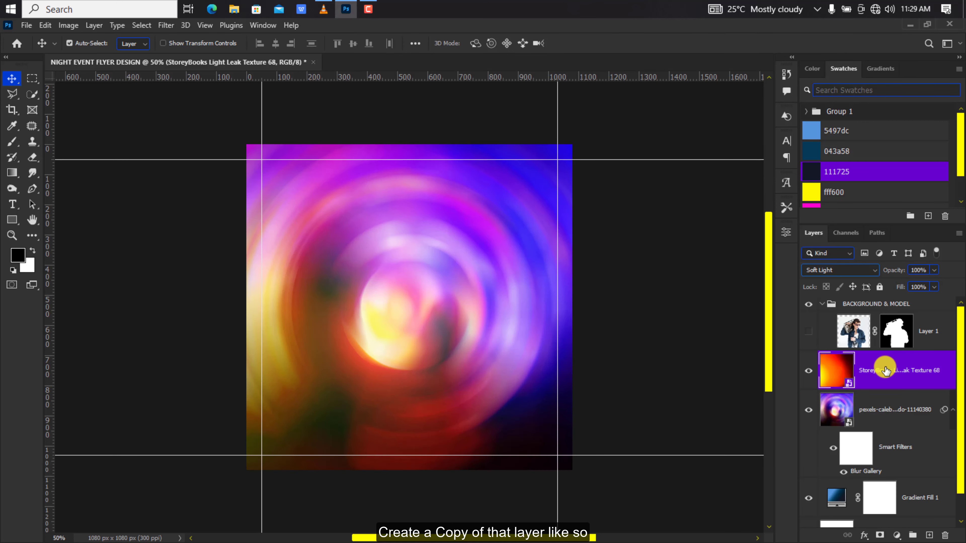
drag(823, 369, 930, 535)
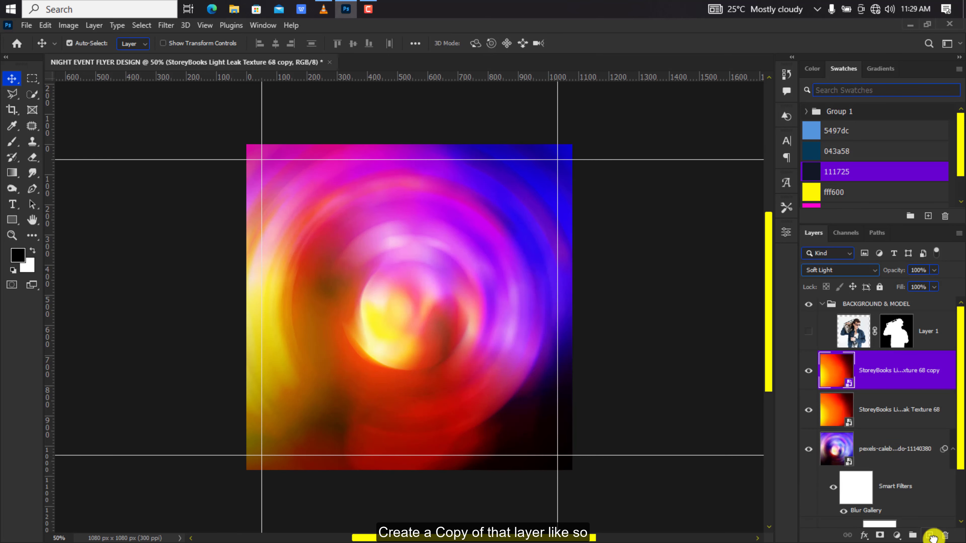
Step: Flip the duplicated light leak texture horizontally
key(ctrl+t)
right_click(503, 357)
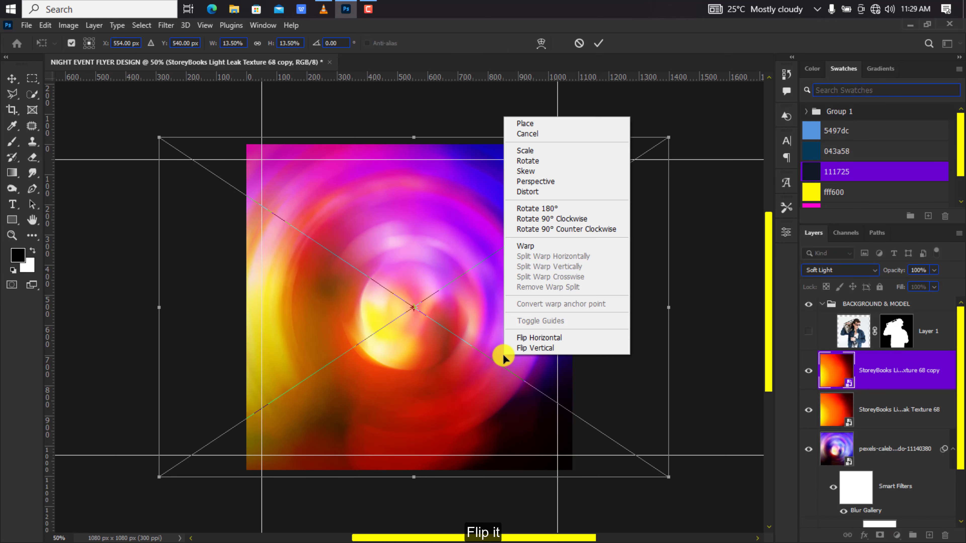
click(519, 338)
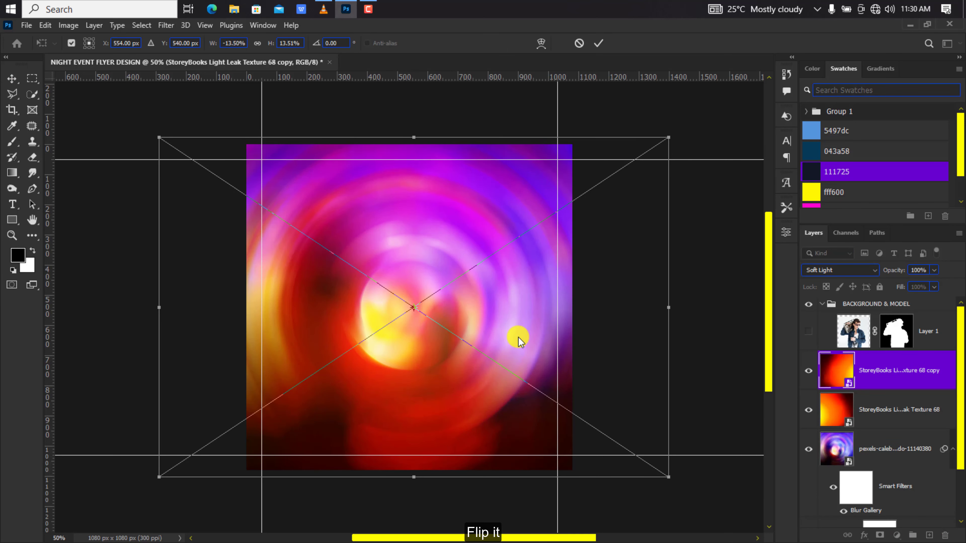
click(599, 43)
Step: Split the texture copy's black Underlying Layer slider in Blend If to 0 / 172 for a smooth transition
click(865, 536)
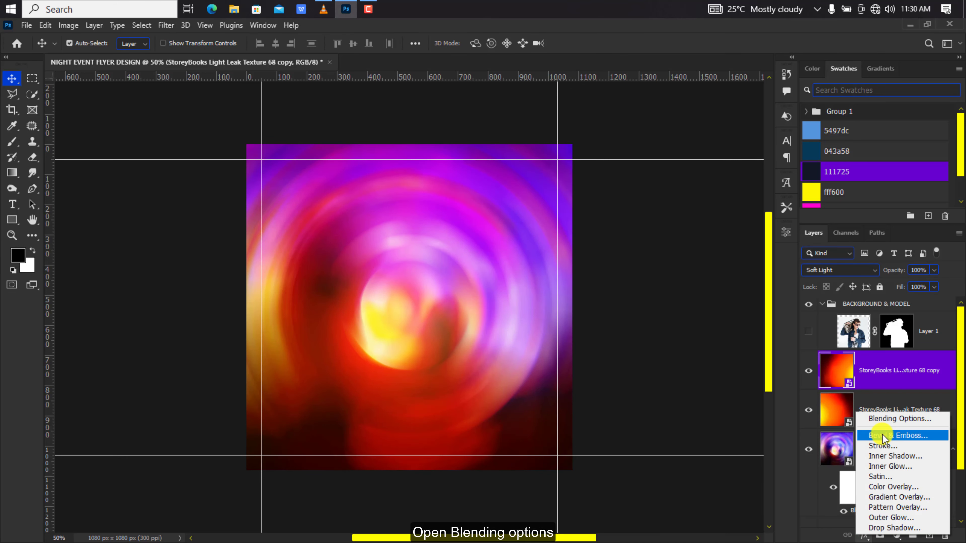
click(886, 418)
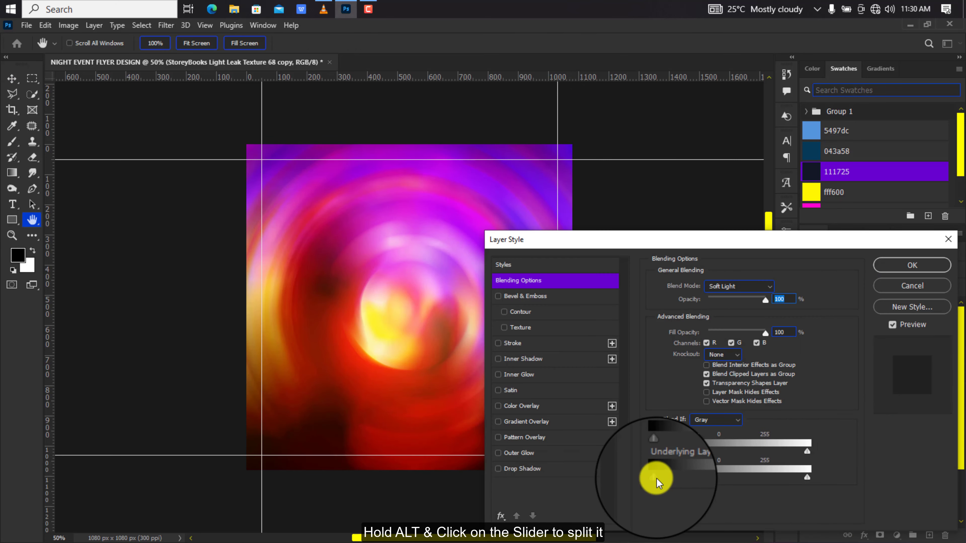
drag(653, 477, 729, 482)
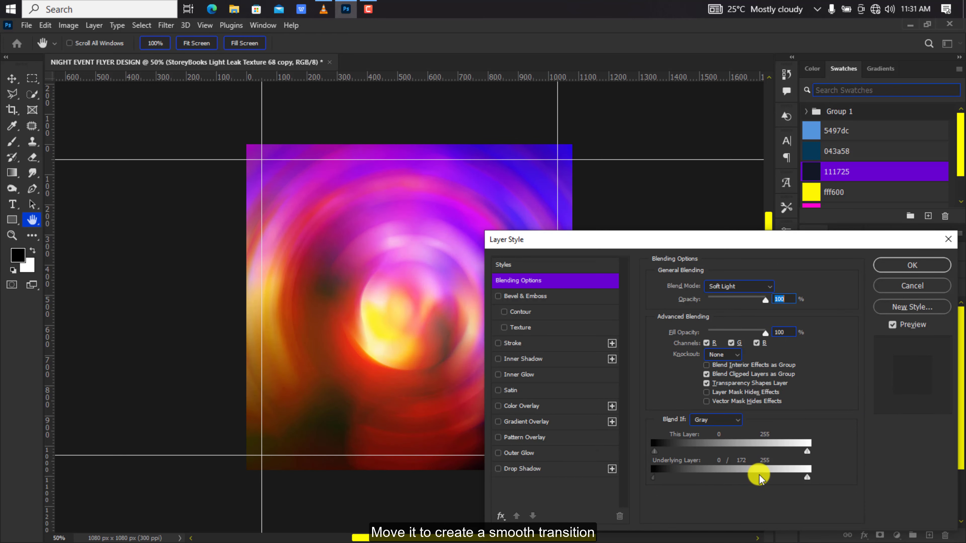
click(895, 268)
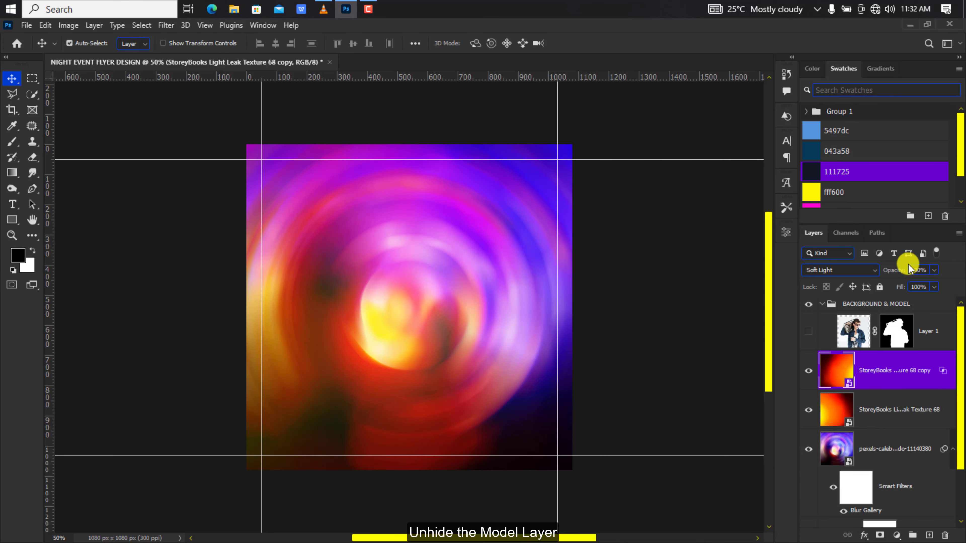
Step: Show the model layer and paint black on its mask with a soft 427 px brush to fade out the lower body
click(809, 332)
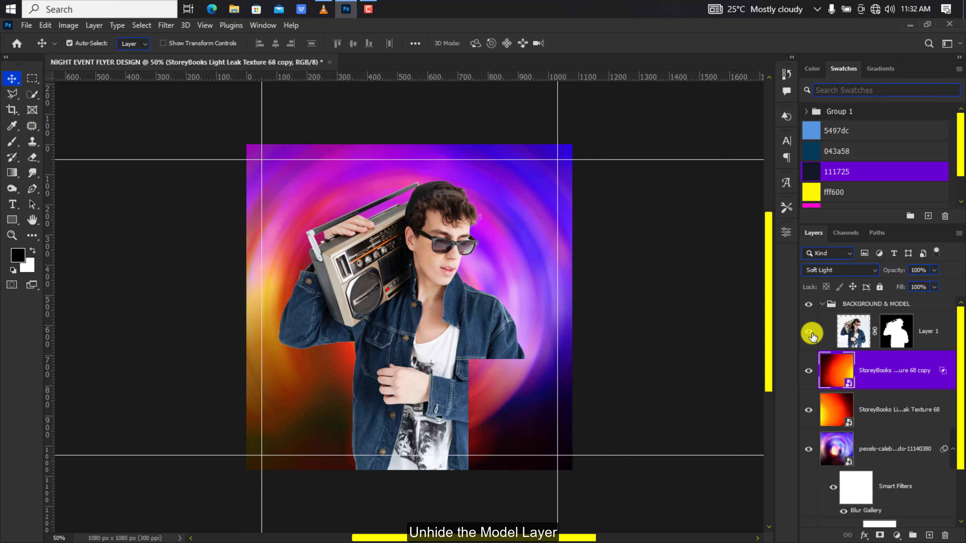
click(903, 333)
click(11, 141)
right_click(415, 409)
key(Caps_Lock)
drag(414, 408, 446, 396)
mouse_move(406, 460)
mouse_down()
mouse_move(486, 493)
mouse_move(329, 420)
mouse_move(414, 446)
mouse_move(511, 453)
mouse_move(419, 460)
mouse_move(379, 419)
mouse_move(459, 444)
mouse_up()
key(ctrl+plus)
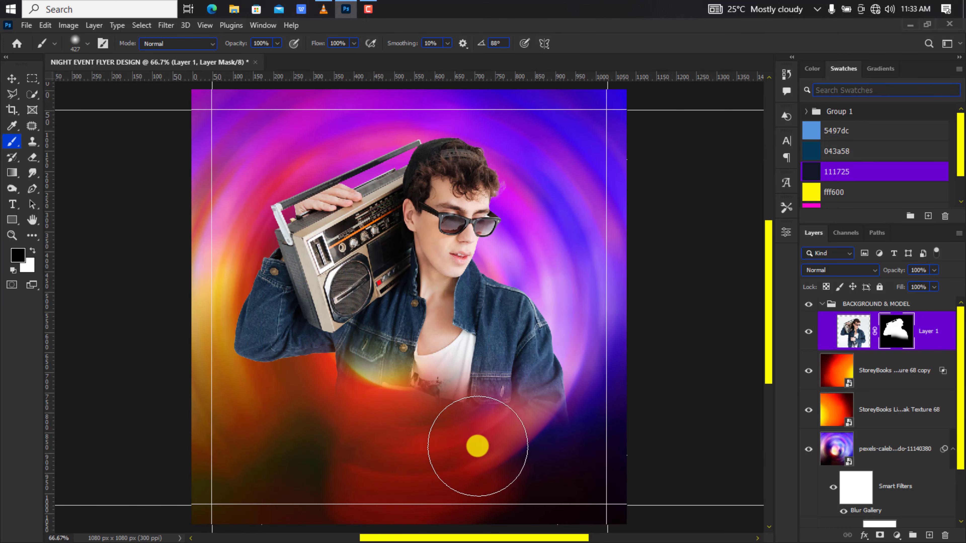
Step: Paint the jacket and hand area back on the model's mask with a white brush at 29% opacity and 47% flow
key(x)
click(277, 43)
drag(280, 56, 244, 61)
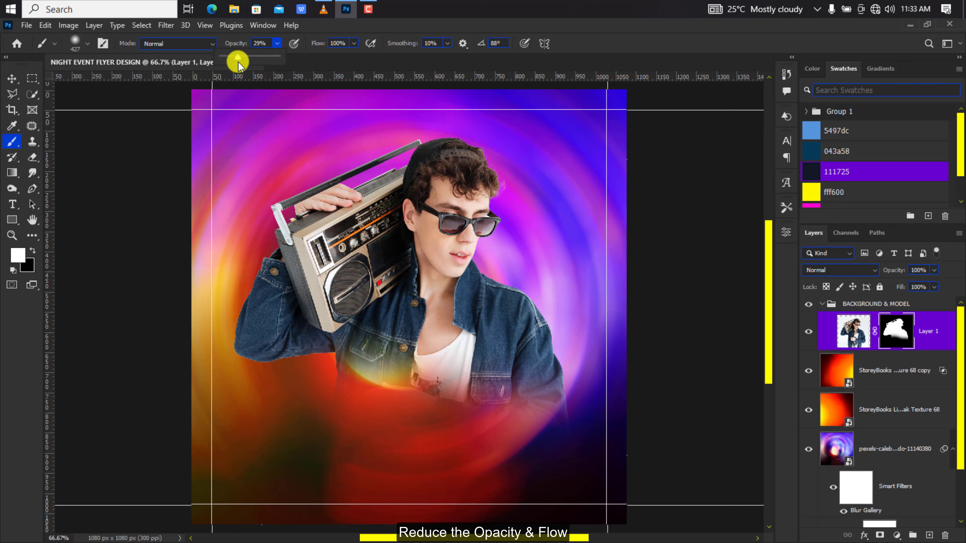
click(353, 43)
drag(359, 55, 323, 65)
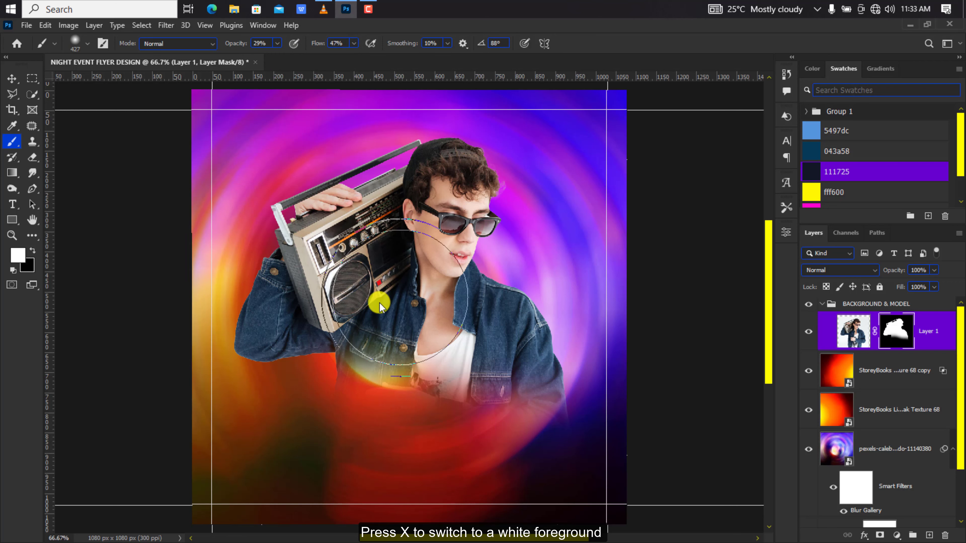
mouse_move(379, 305)
mouse_down()
mouse_move(366, 302)
mouse_move(384, 345)
mouse_move(502, 373)
mouse_move(499, 366)
mouse_up()
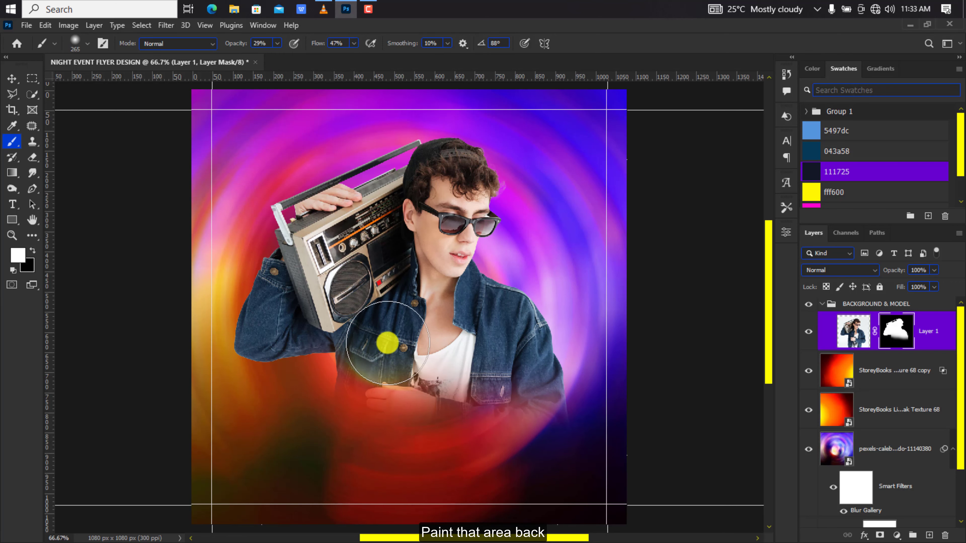
mouse_move(383, 341)
mouse_down()
mouse_move(379, 364)
mouse_move(401, 417)
mouse_move(364, 350)
mouse_move(392, 354)
mouse_up()
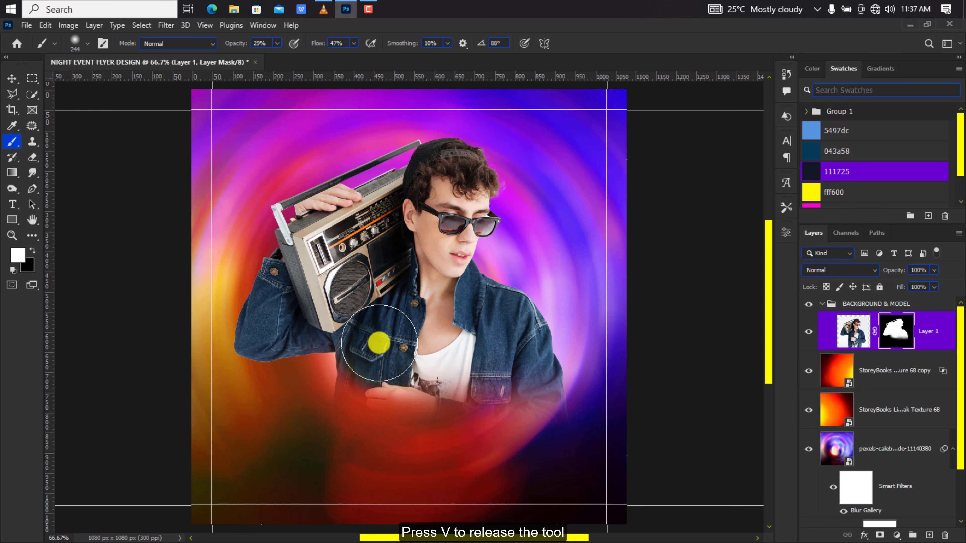
Step: Move the model layer straight down a little on the canvas
click(12, 78)
key(shift+Down)
key(shift+Down)
key(shift+Down)
key(shift+Down)
key(shift+Down)
key(shift+Down)
key(shift+Down)
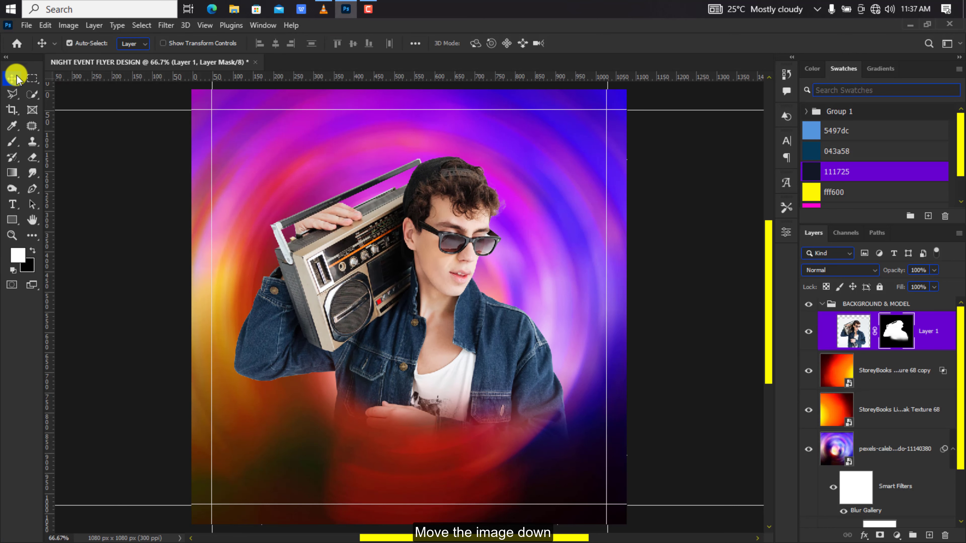
Step: Add a Curves adjustment layer above the model and clip it to the model layer
key(ctrl+minus)
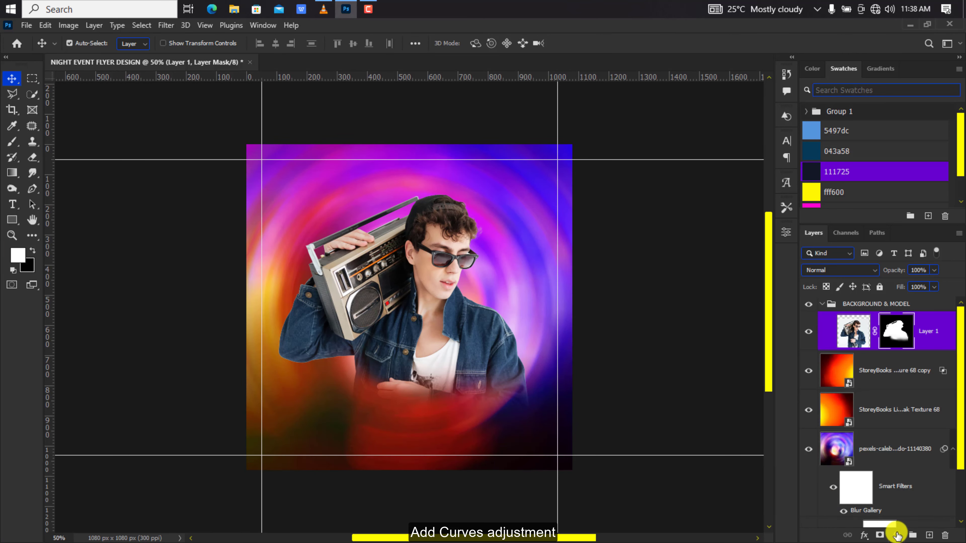
click(897, 536)
click(902, 378)
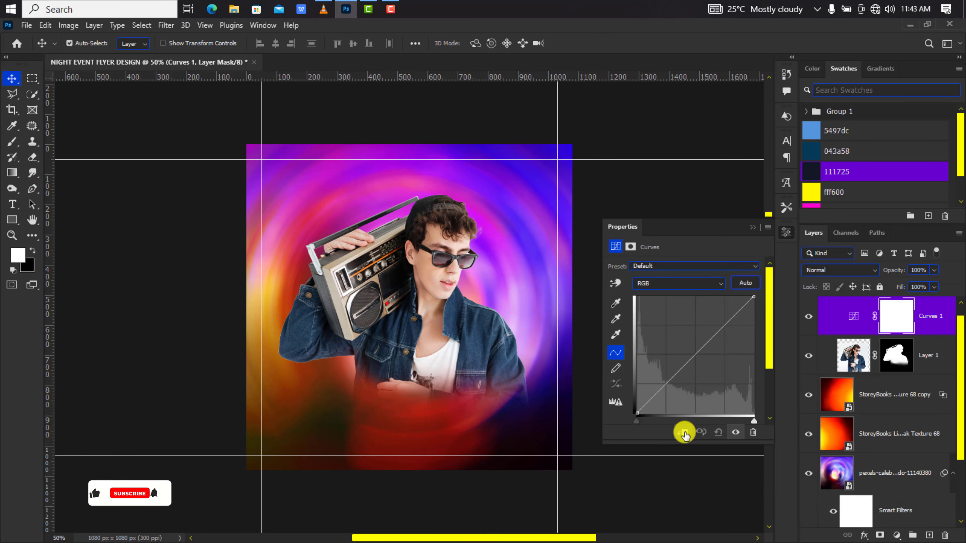
click(684, 432)
Step: Pull the RGB curve slightly down at two points to darken the model, and set the Curves layer's blend mode to Luminosity
drag(667, 384, 670, 388)
drag(715, 345, 717, 347)
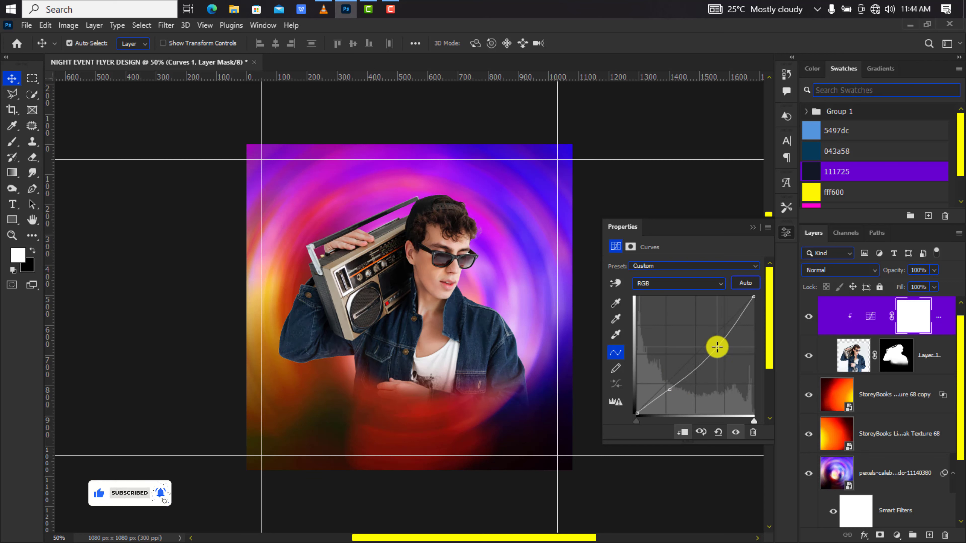
click(835, 268)
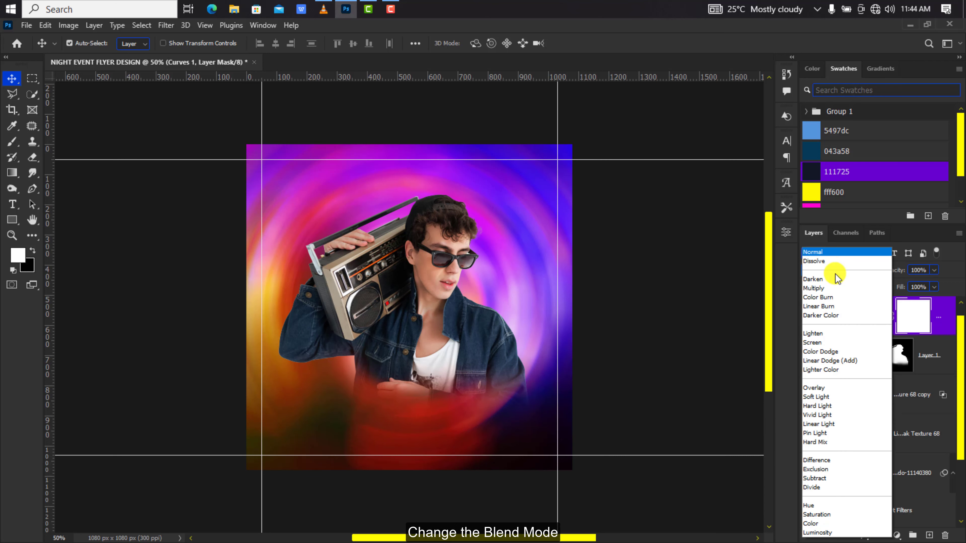
click(836, 532)
Step: Add an Exposure adjustment clipped to the model with Exposure at +3.17, and invert its mask to black
click(897, 535)
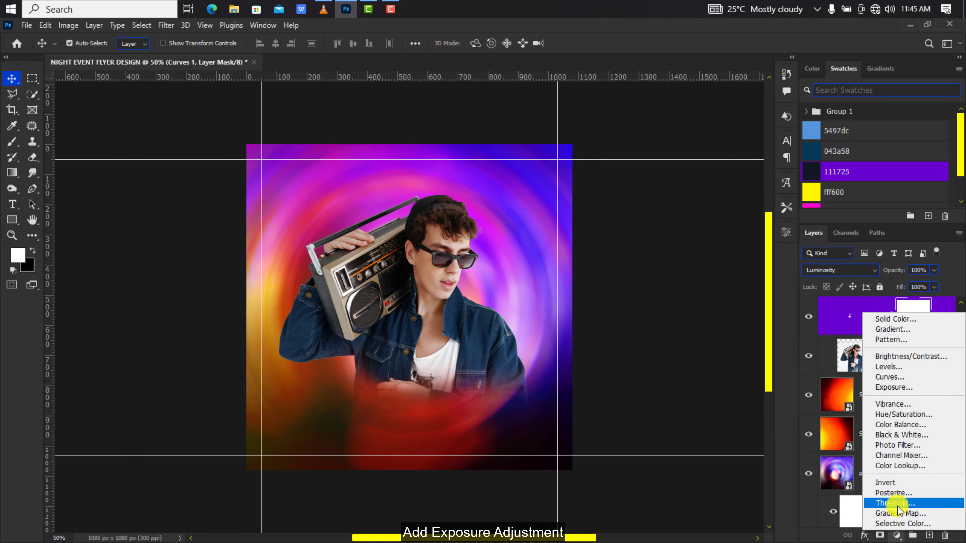
click(895, 388)
click(684, 432)
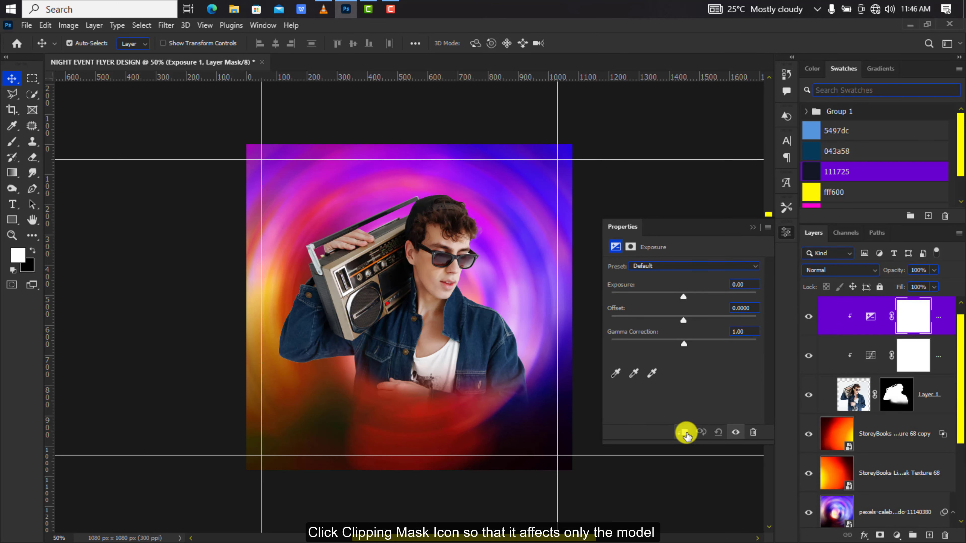
text(3.17)
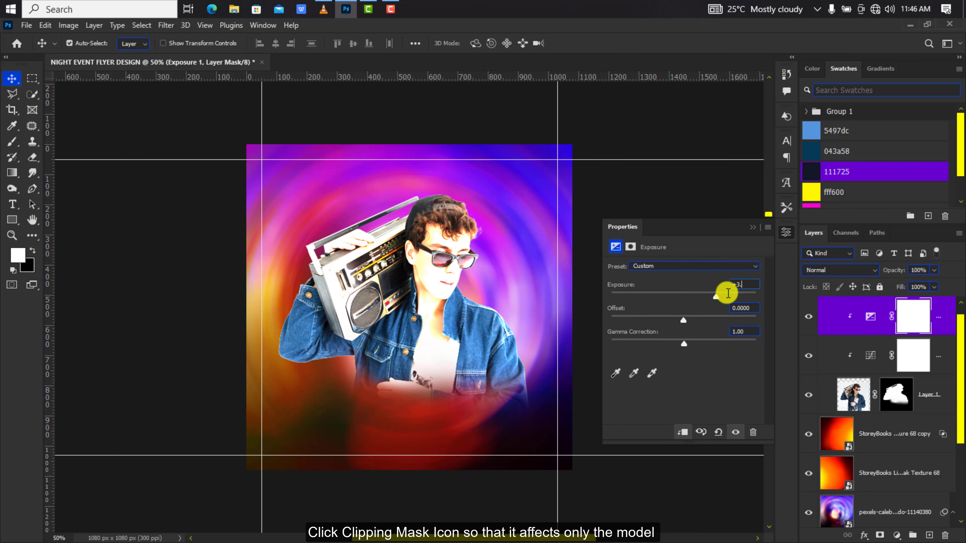
click(894, 311)
key(ctrl+i)
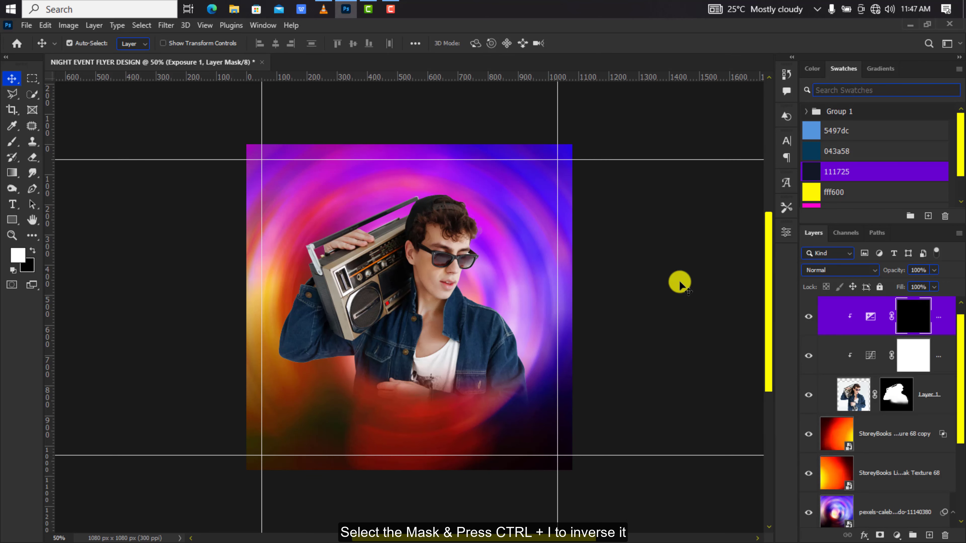
Step: Paint white highlights on the Exposure mask over both jacket sleeves with a soft 63 px brush at 48% opacity and 47% flow
click(9, 141)
click(277, 43)
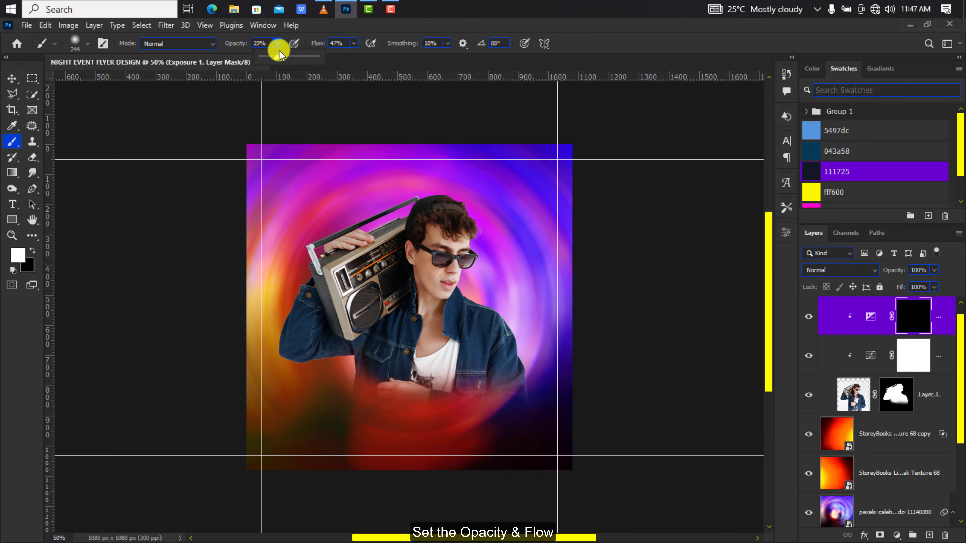
scroll(430, 315, up, 3)
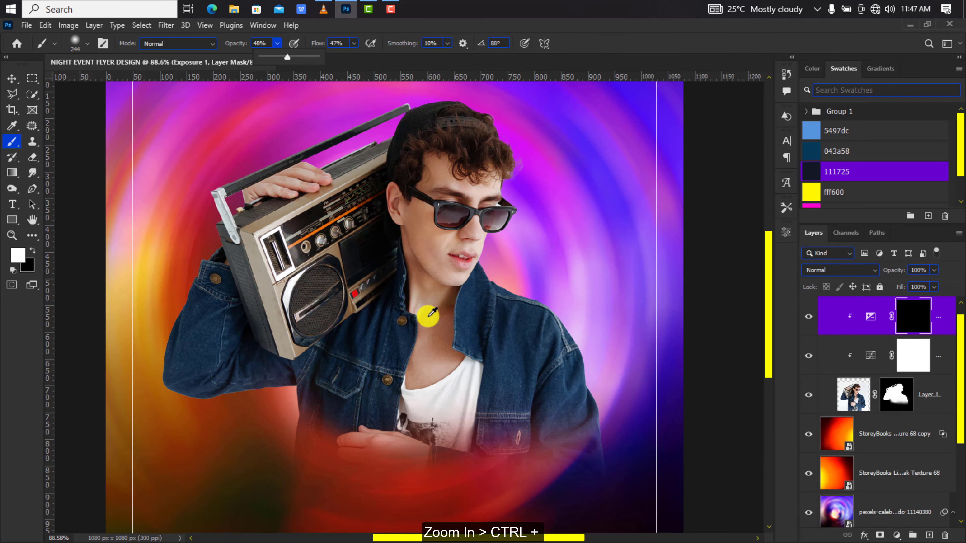
drag(428, 317, 340, 354)
right_click(428, 316)
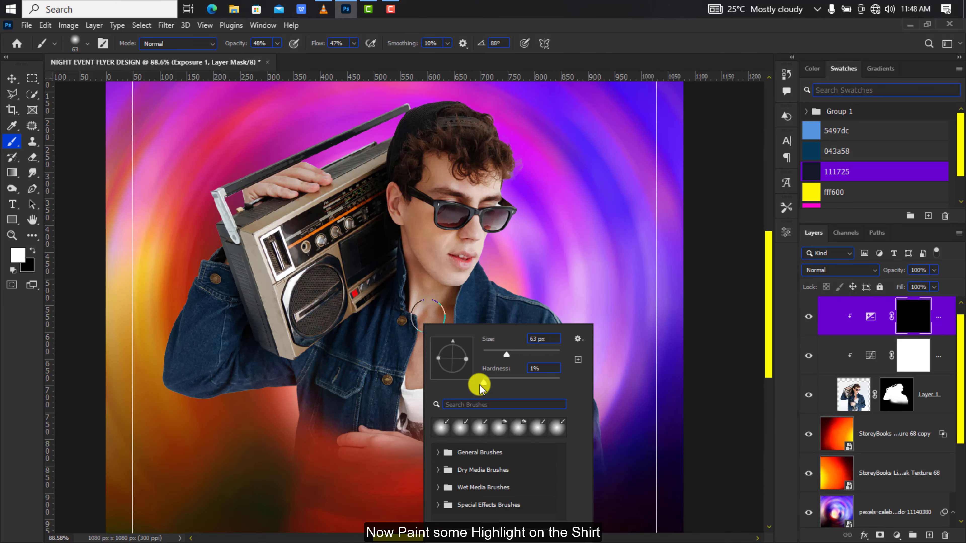
drag(478, 386, 471, 384)
click(280, 386)
mouse_move(288, 394)
mouse_down()
mouse_move(198, 407)
mouse_move(160, 390)
mouse_move(157, 346)
mouse_up()
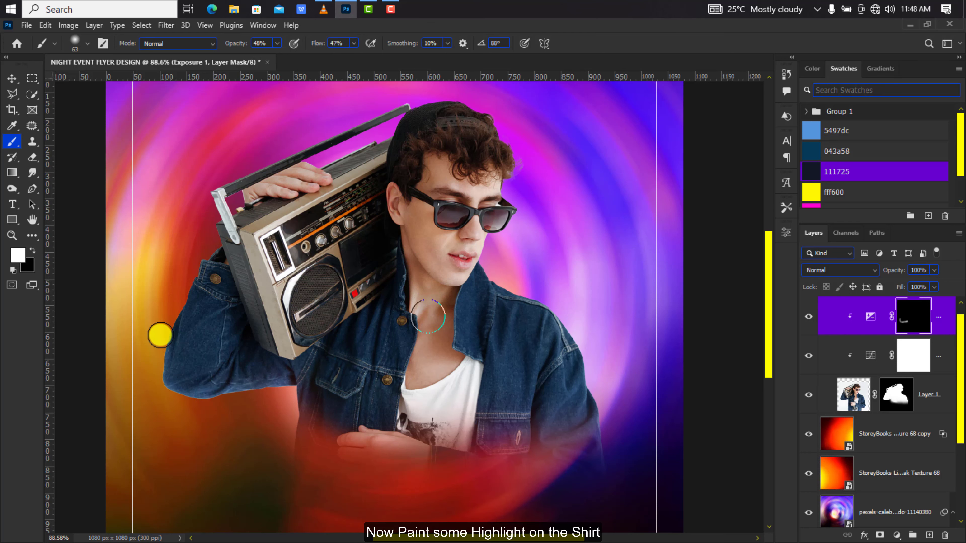
mouse_move(553, 440)
mouse_down()
mouse_move(595, 430)
mouse_move(598, 413)
mouse_move(549, 420)
mouse_up()
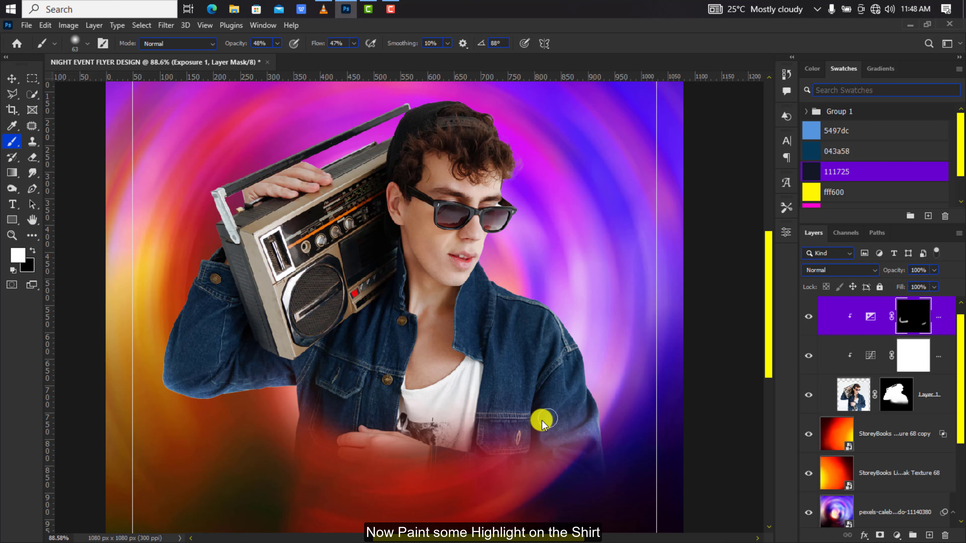
Step: Highlight the jacket's shoulder edge beside the collar on the Exposure mask with a 36 px brush at 28% opacity
right_click(542, 420)
text(36)
key(Return)
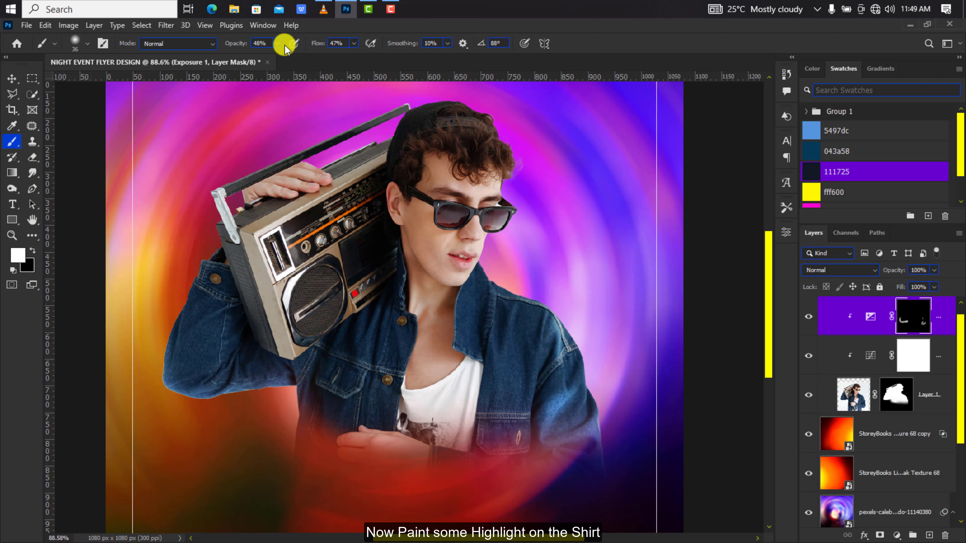
click(278, 43)
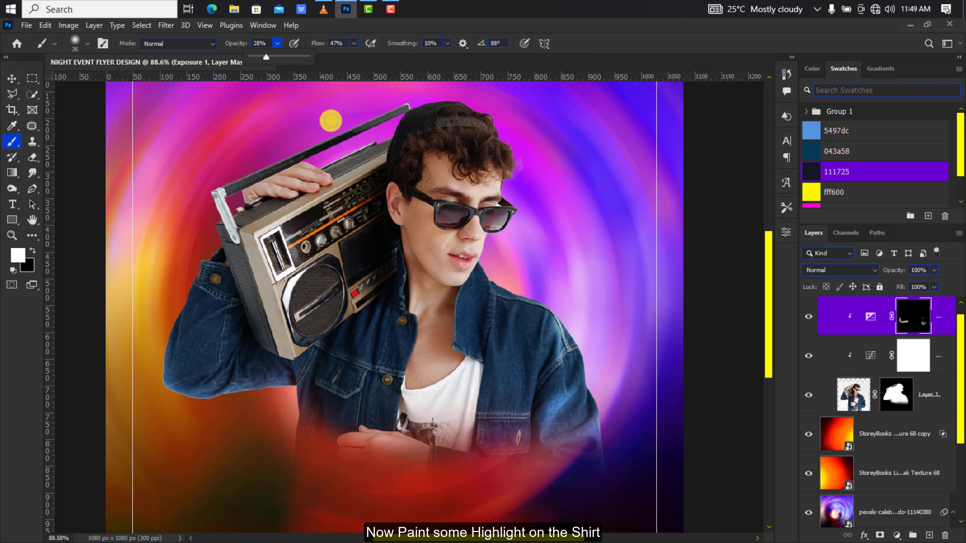
mouse_move(554, 328)
mouse_down()
mouse_move(535, 299)
mouse_move(501, 284)
mouse_up()
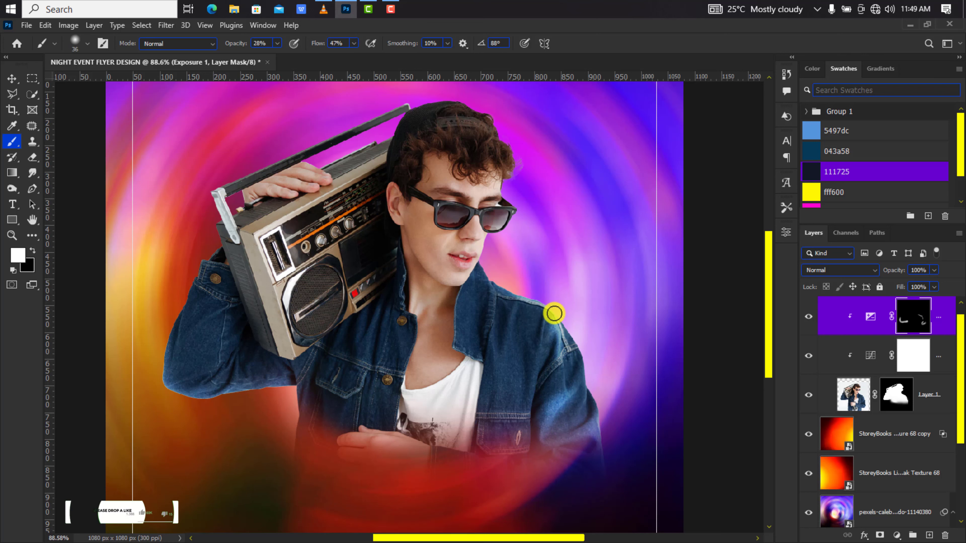
Step: Paint finer highlights along the jacket's folds, seams and pocket with an 18 px brush, lowering the flow to 22%
key(bracketleft)
key(bracketleft)
key(bracketleft)
drag(228, 306, 196, 328)
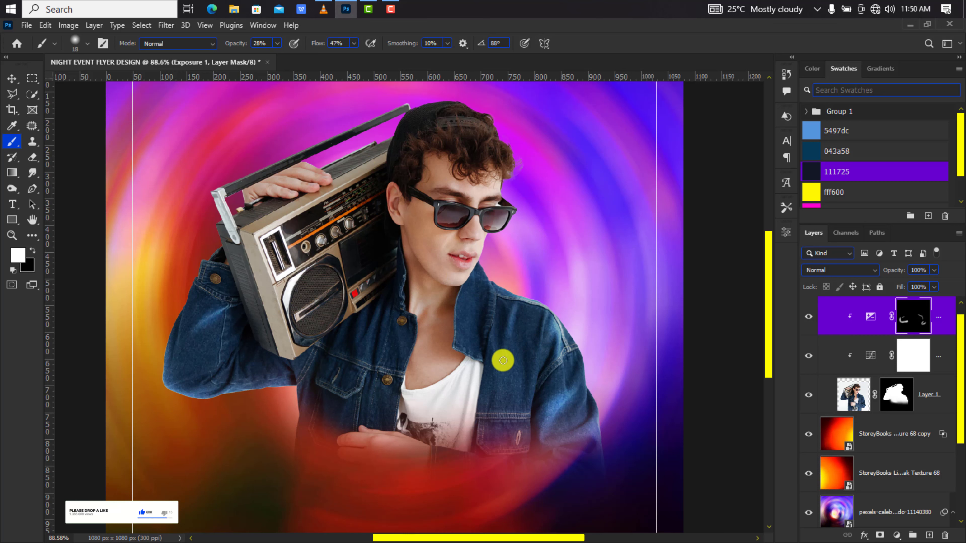
click(353, 44)
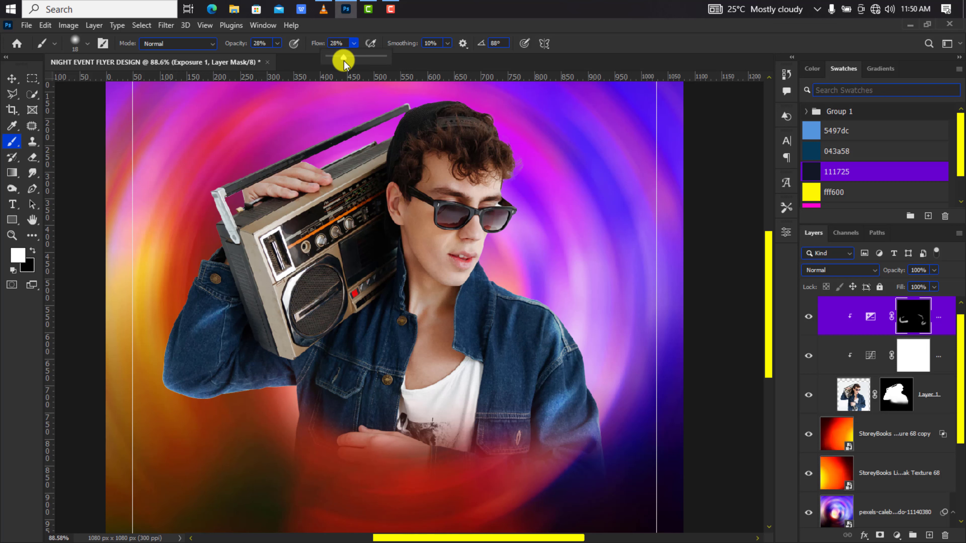
click(514, 314)
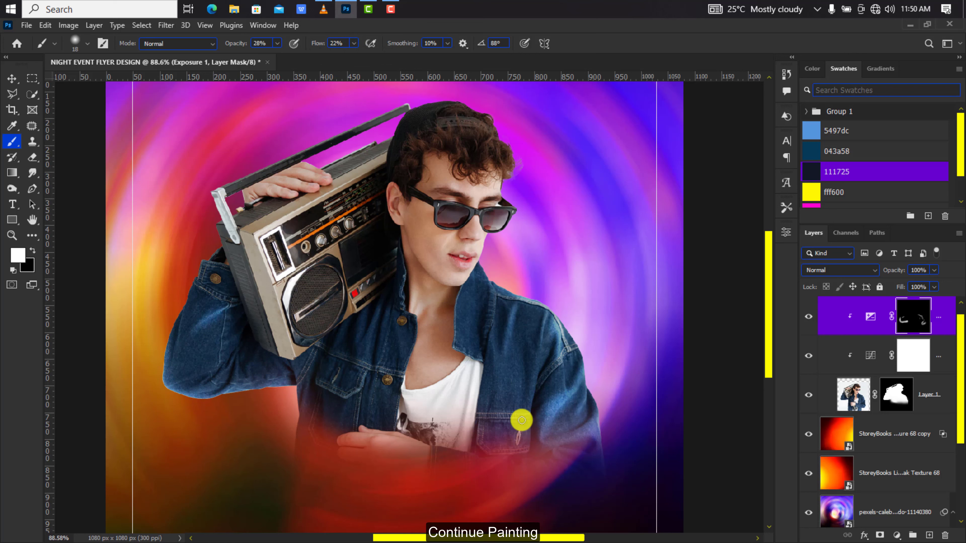
drag(504, 418, 528, 420)
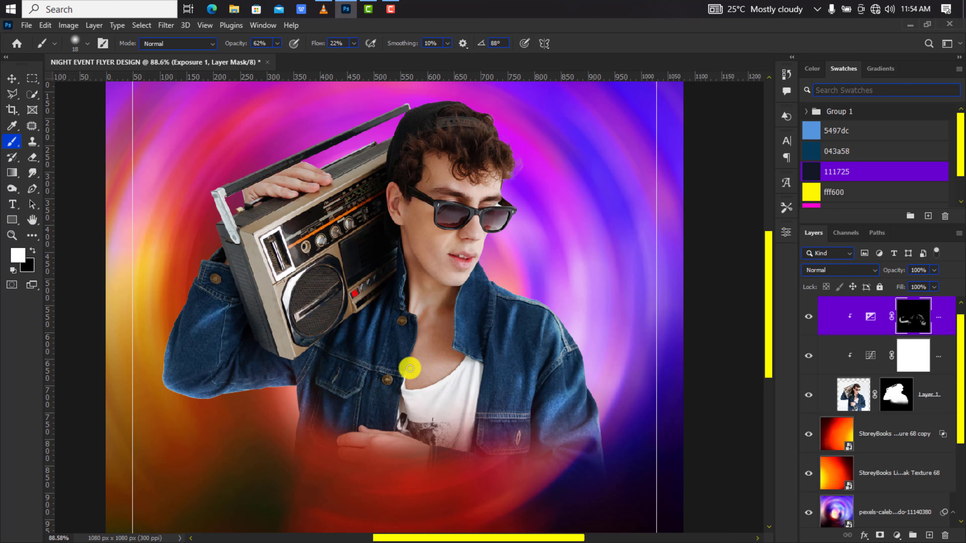
key(ctrl+minus)
key(ctrl+minus)
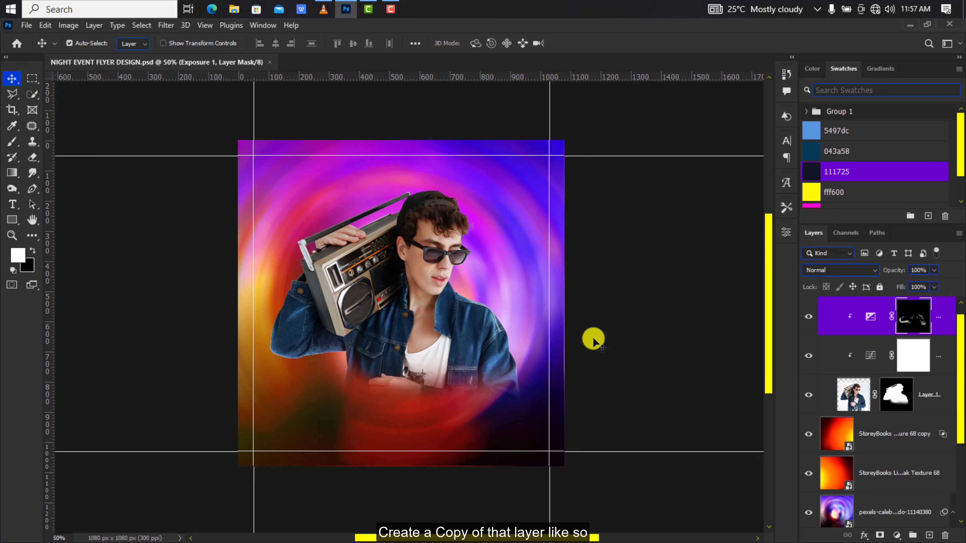
Step: Duplicate the upper light leak texture, place the copy above the Exposure layer, and set its blend mode to Saturation
drag(896, 438, 928, 535)
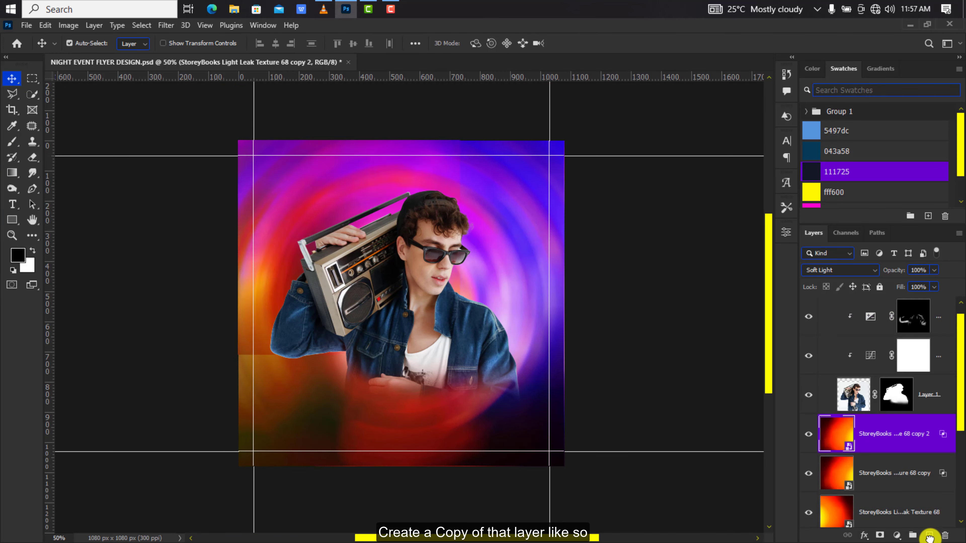
drag(879, 427, 892, 304)
click(852, 269)
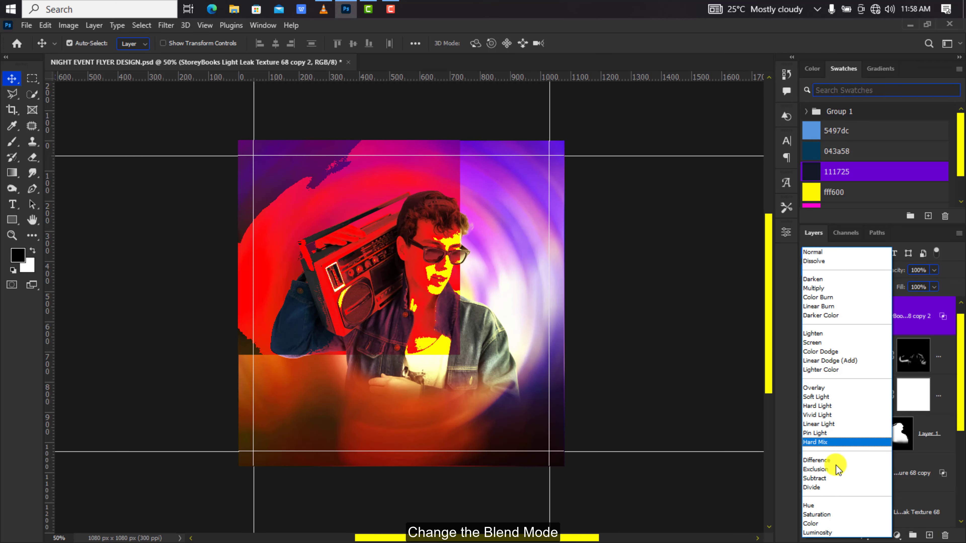
click(829, 515)
Step: Flip the new light leak copy horizontally
key(ctrl+t)
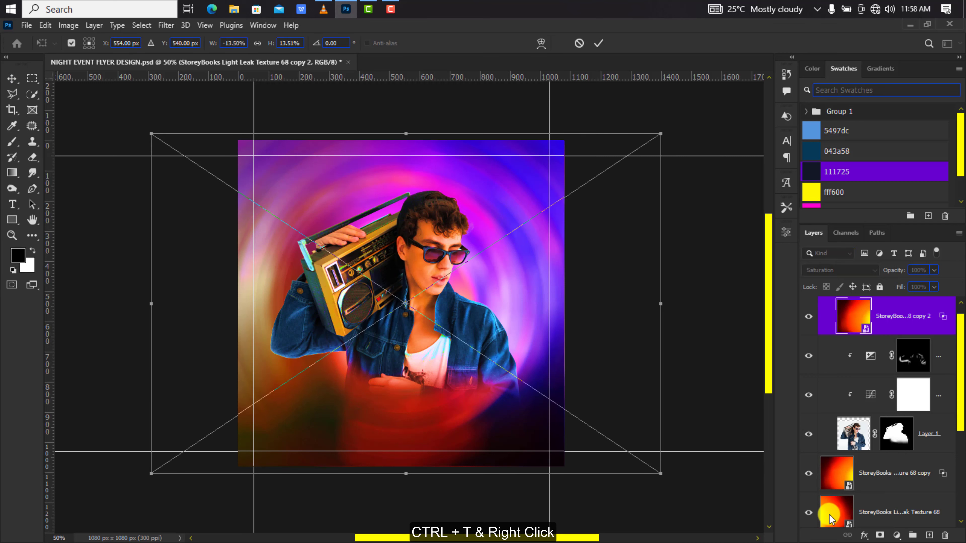
right_click(459, 328)
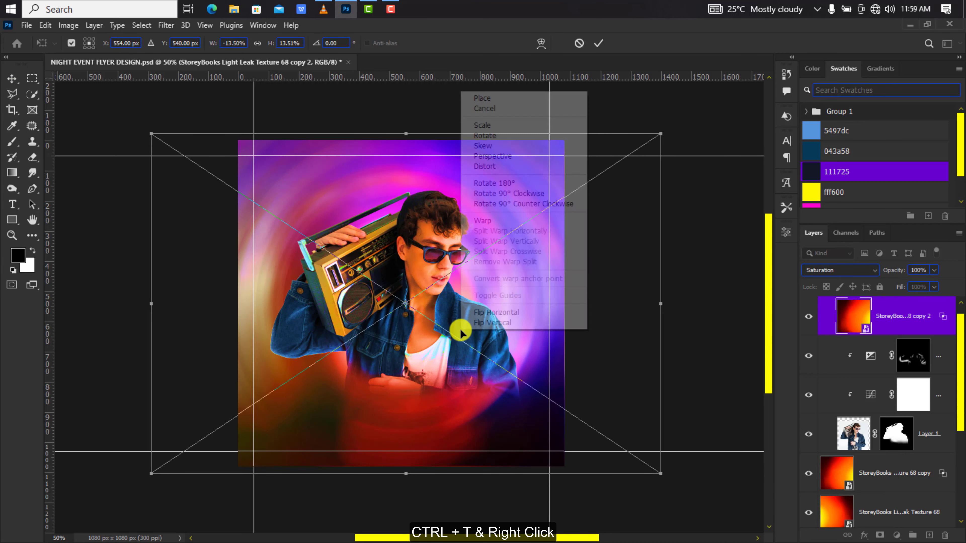
click(470, 313)
click(598, 43)
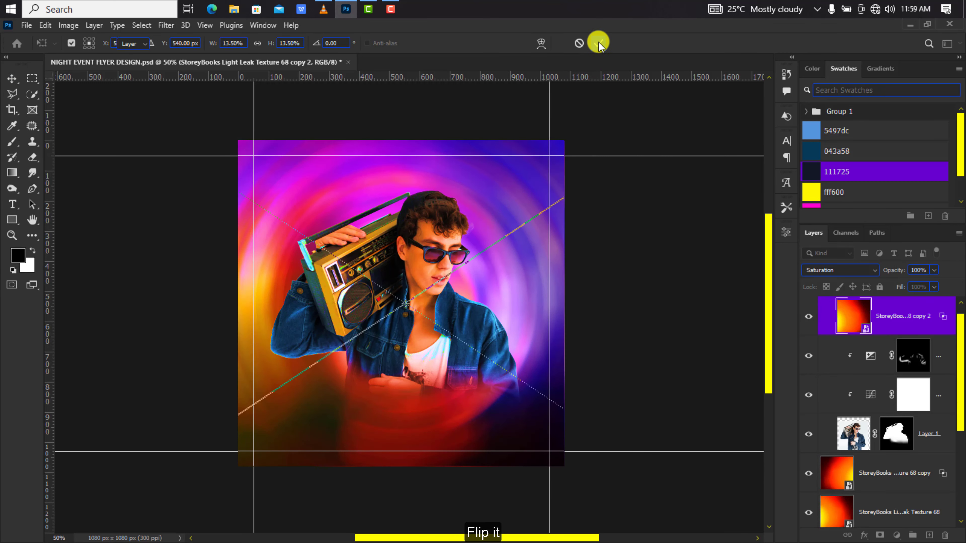
Step: Apply a strong Gaussian Blur to the Saturation light leak copy
click(165, 26)
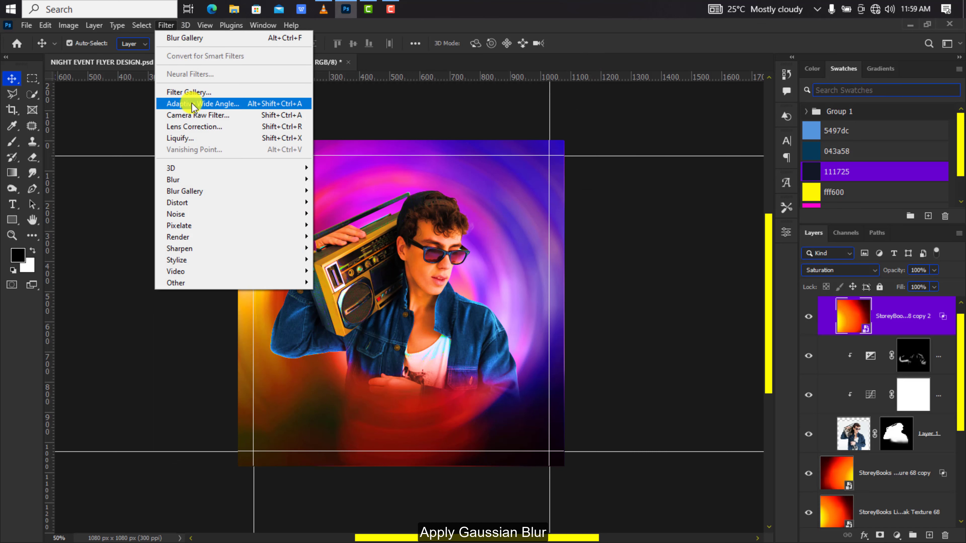
mouse_move(201, 179)
click(340, 225)
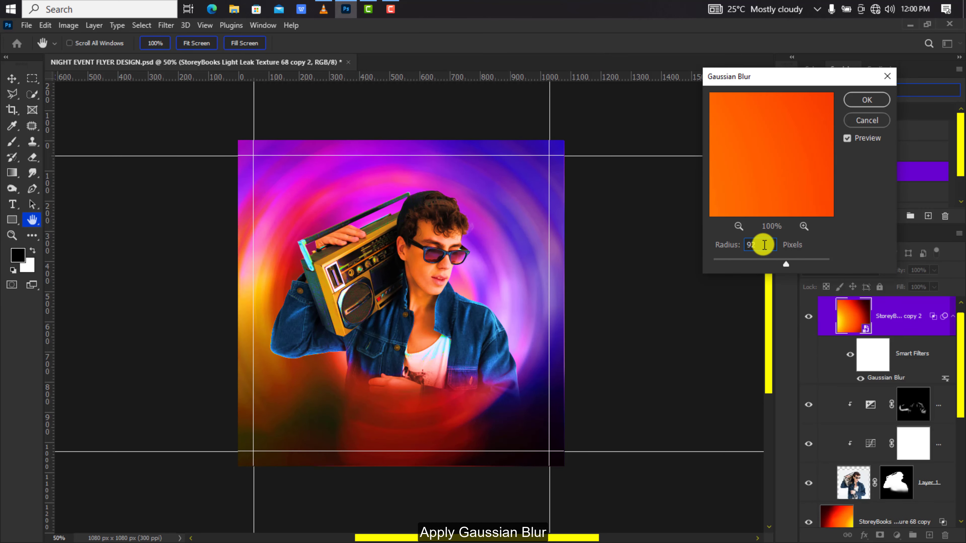
click(864, 100)
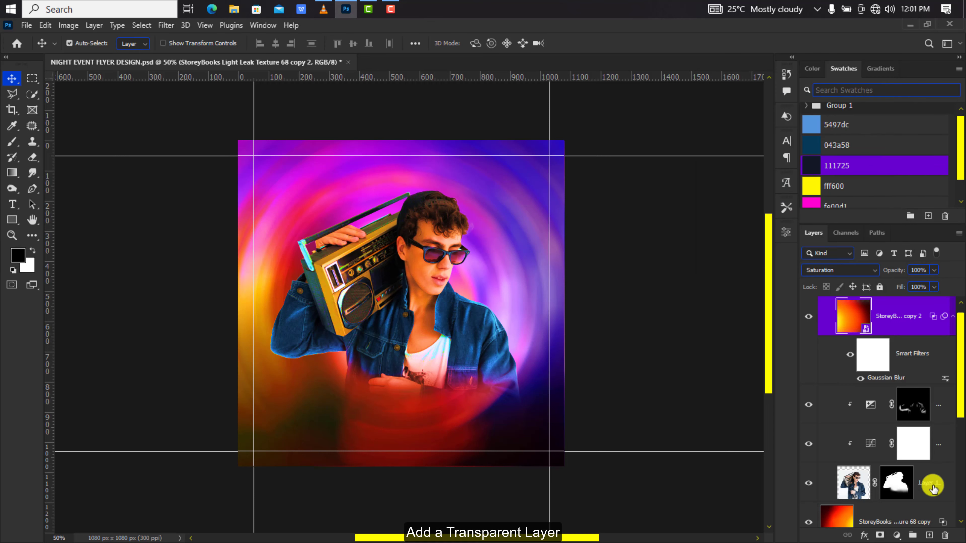
Step: Add a new empty layer on top and set the foreground colour to 7200ff
click(929, 536)
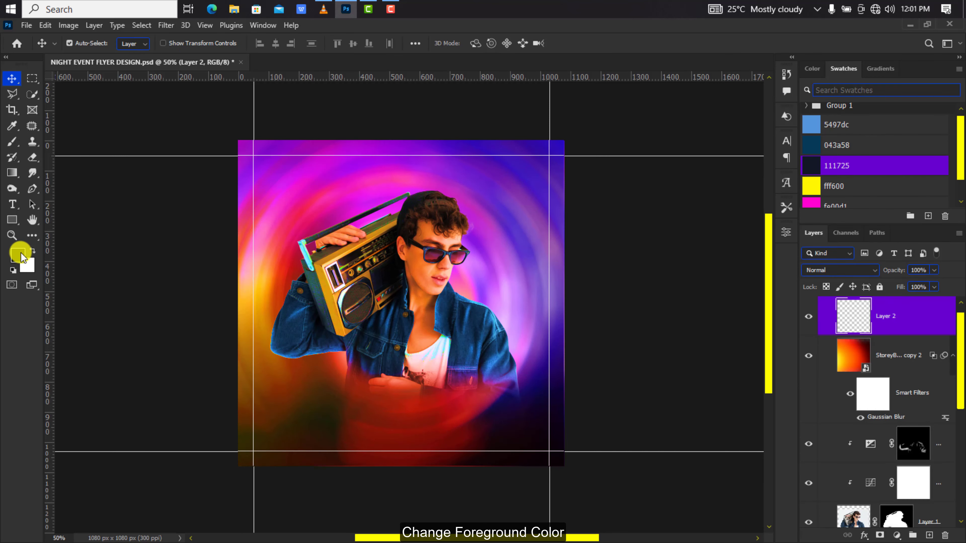
click(18, 254)
text(0)
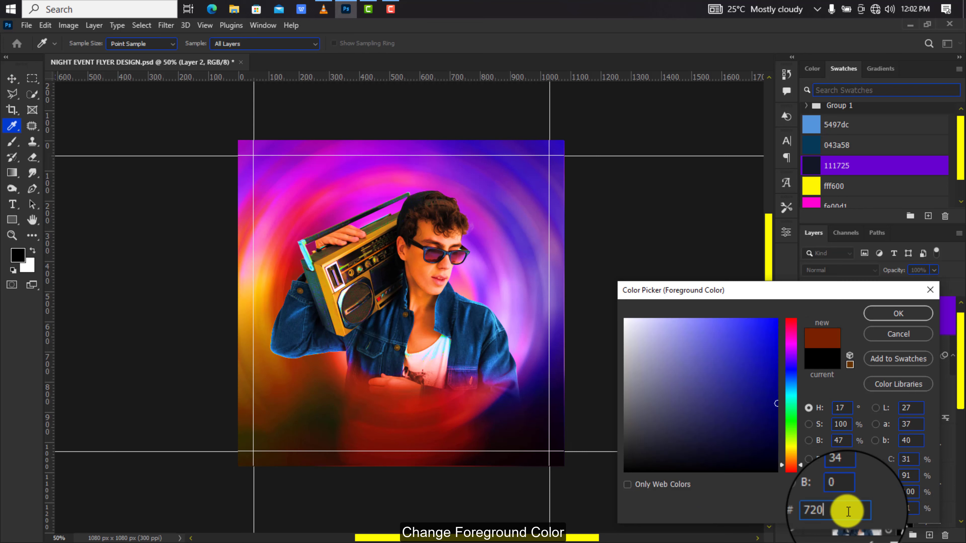
text(7200fff)
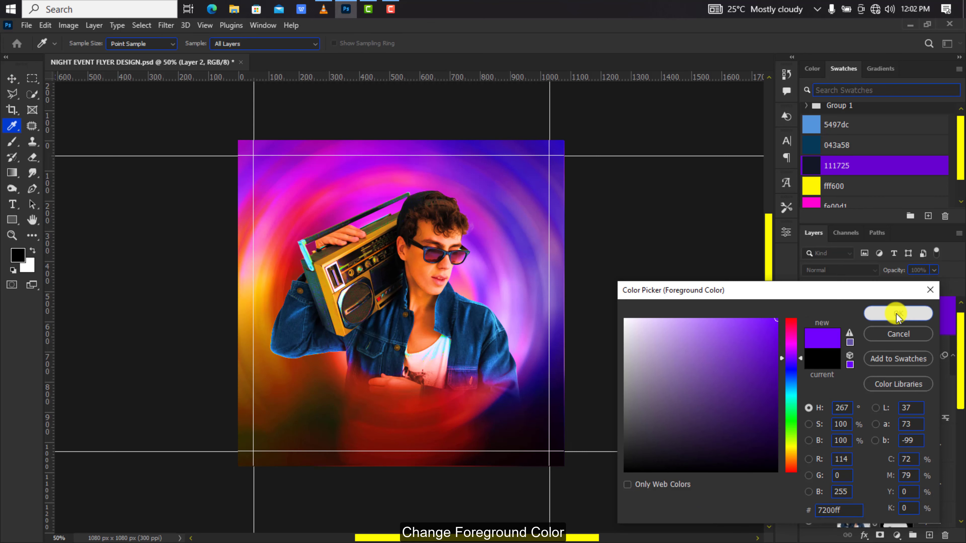
click(898, 313)
Step: Fill the new layer with a vertical linear foreground-to-transparent gradient rising from the canvas's bottom edge, and set its blend mode to Overlay
click(11, 174)
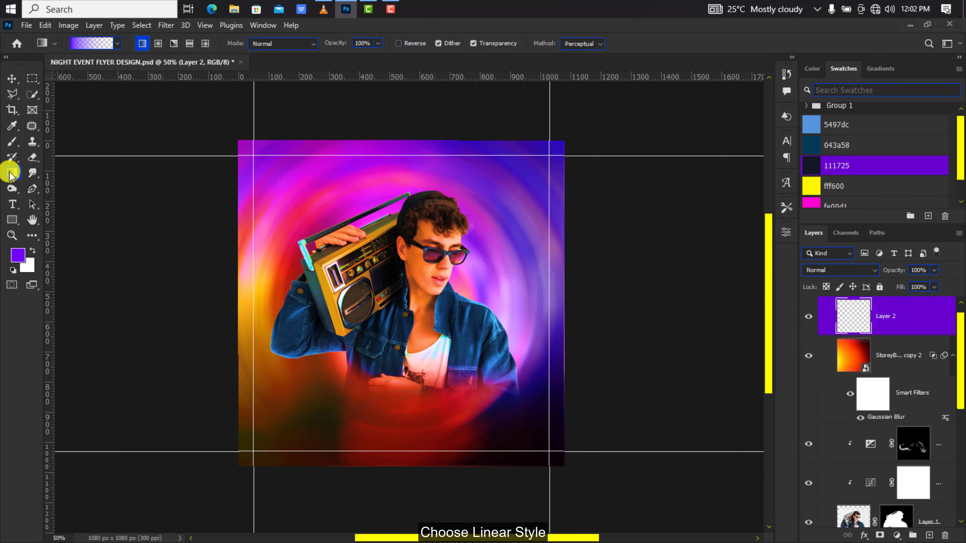
click(141, 43)
drag(404, 465, 409, 429)
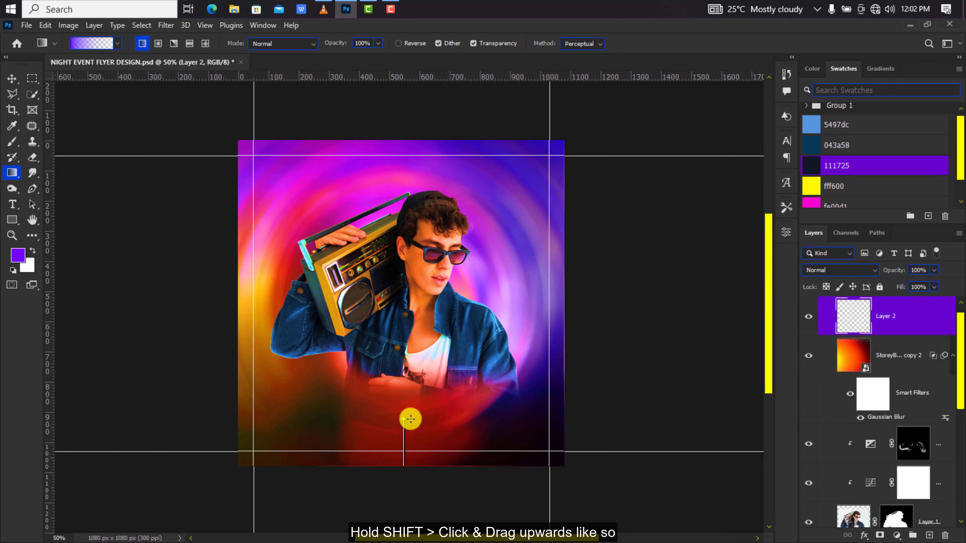
drag(432, 224, 431, 224)
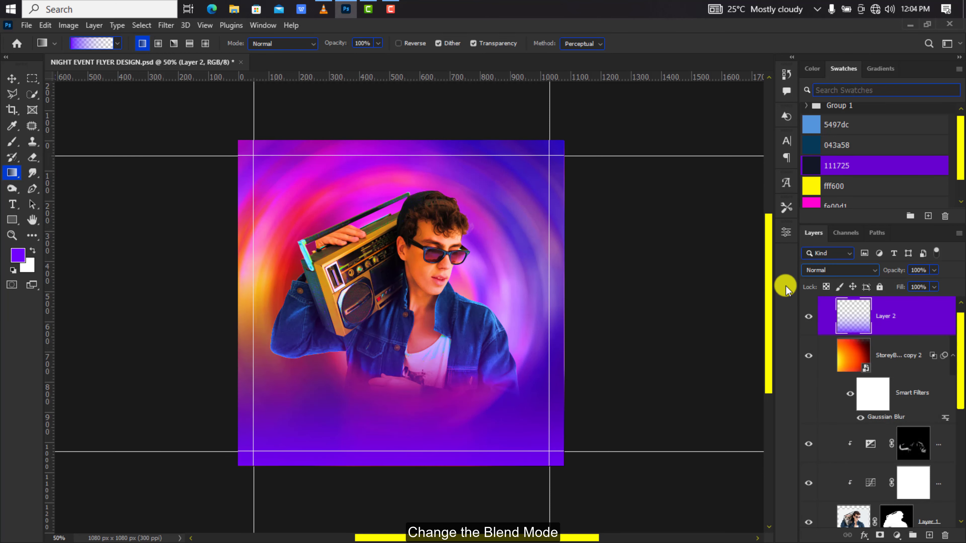
click(836, 270)
click(842, 385)
key(v)
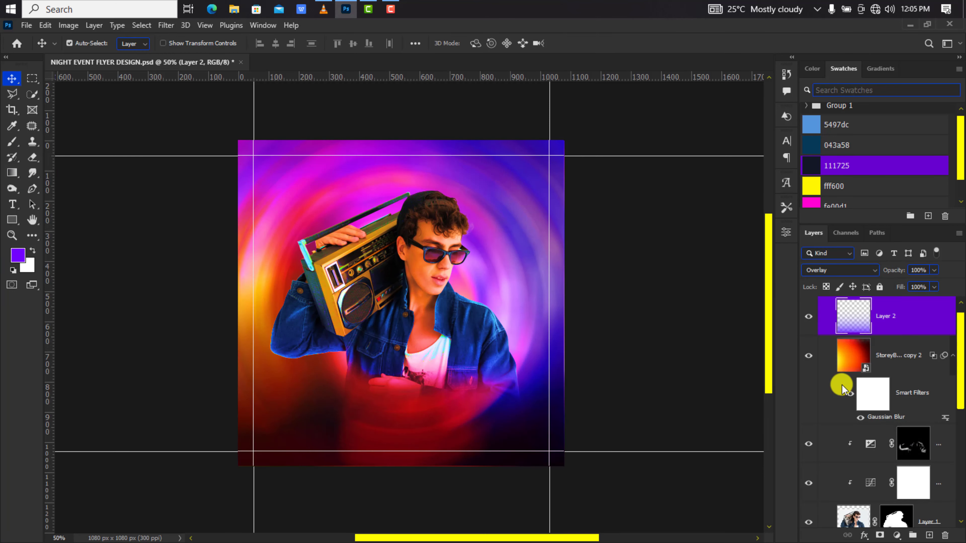
Step: Place the spark image 2343 as an embedded layer and align it with the canvas's bottom edge
click(26, 25)
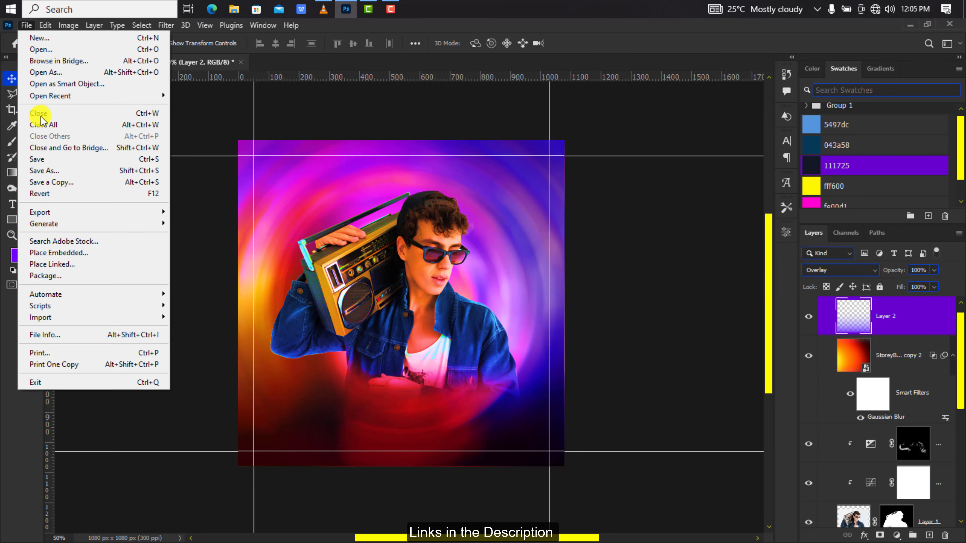
click(58, 251)
click(141, 125)
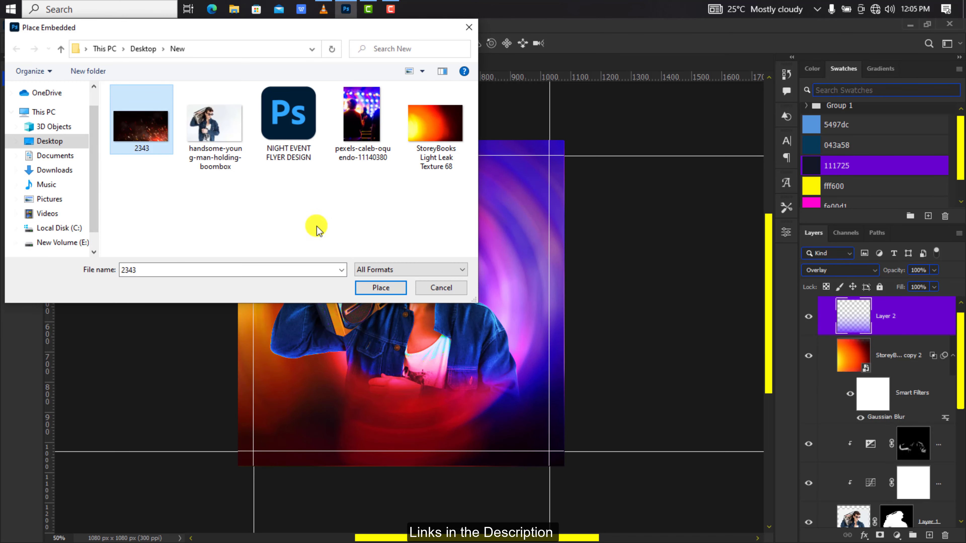
click(381, 287)
drag(409, 325, 410, 389)
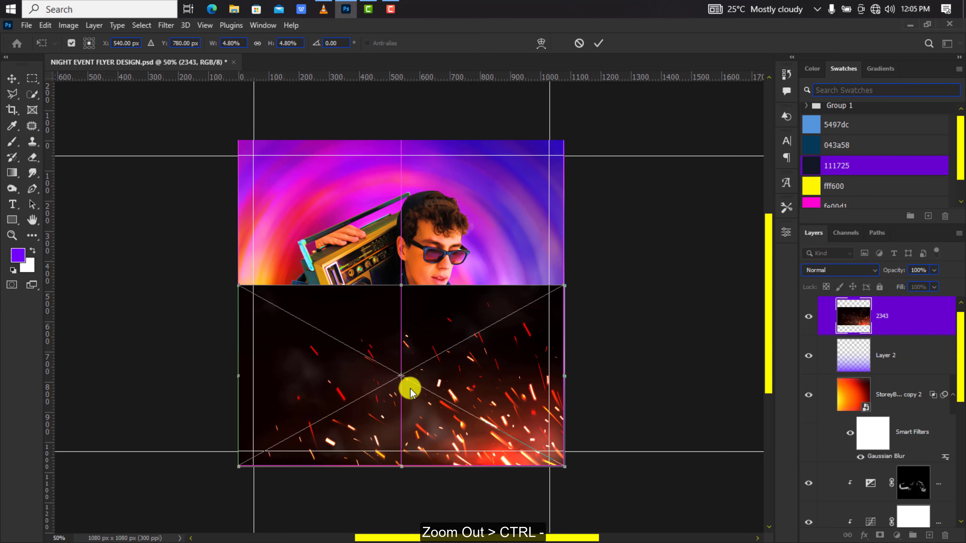
Step: Enlarge the spark image to cover most of the canvas, shift it slightly left, and set its blend mode to Linear Dodge (Add)
key(ctrl+minus)
drag(497, 308, 540, 237)
drag(344, 340, 321, 338)
key(Return)
key(ctrl+plus)
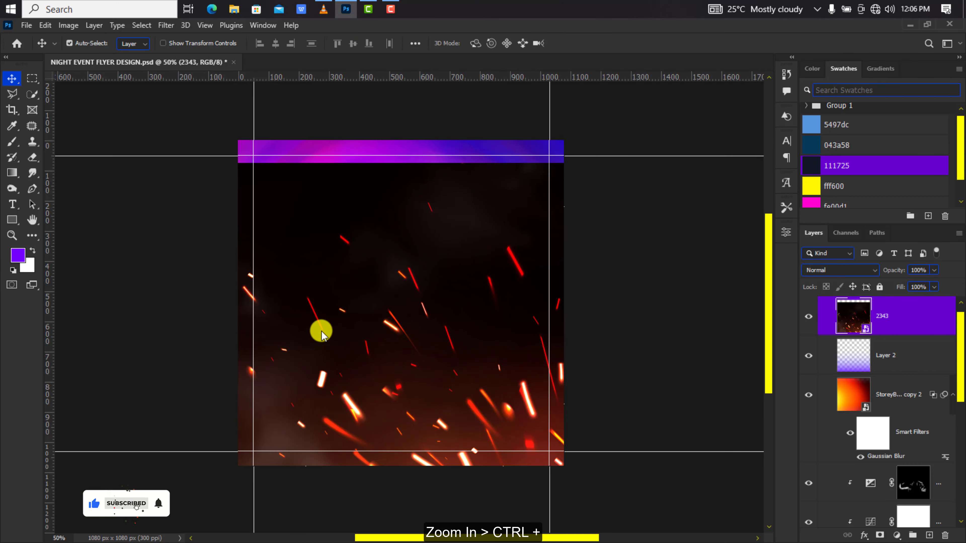
click(818, 270)
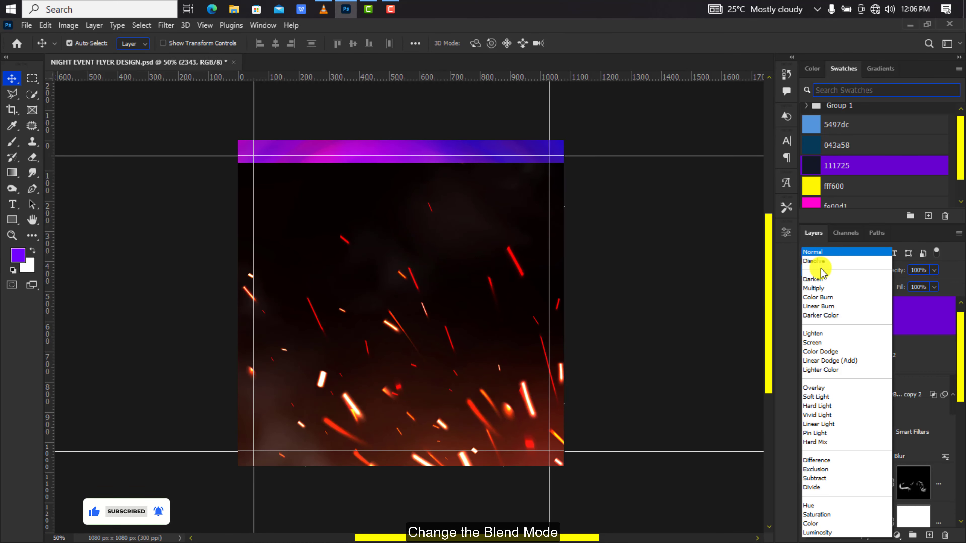
click(829, 361)
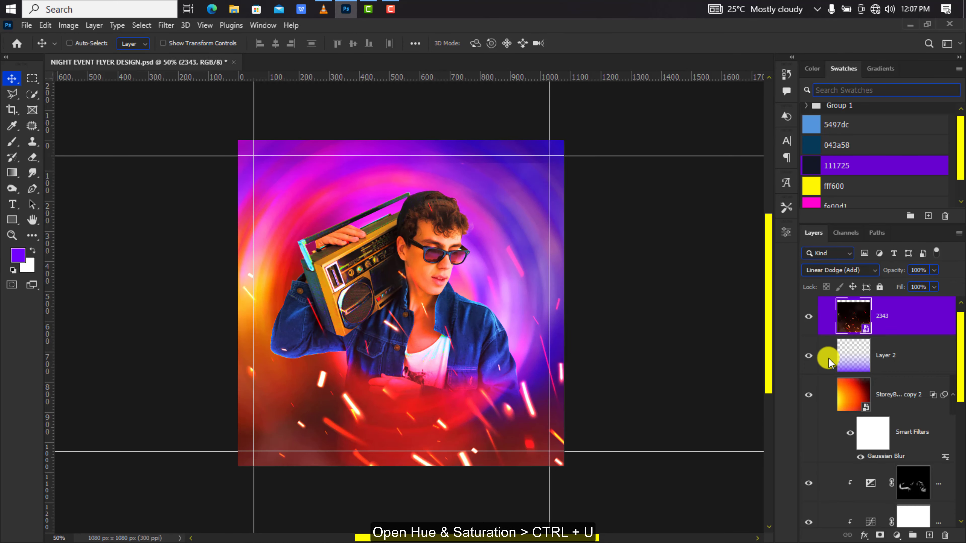
Step: Recolour the spark layer with Hue/Saturation, colorizing it at hue 237 and saturation 80
key(ctrl+u)
drag(453, 106, 698, 160)
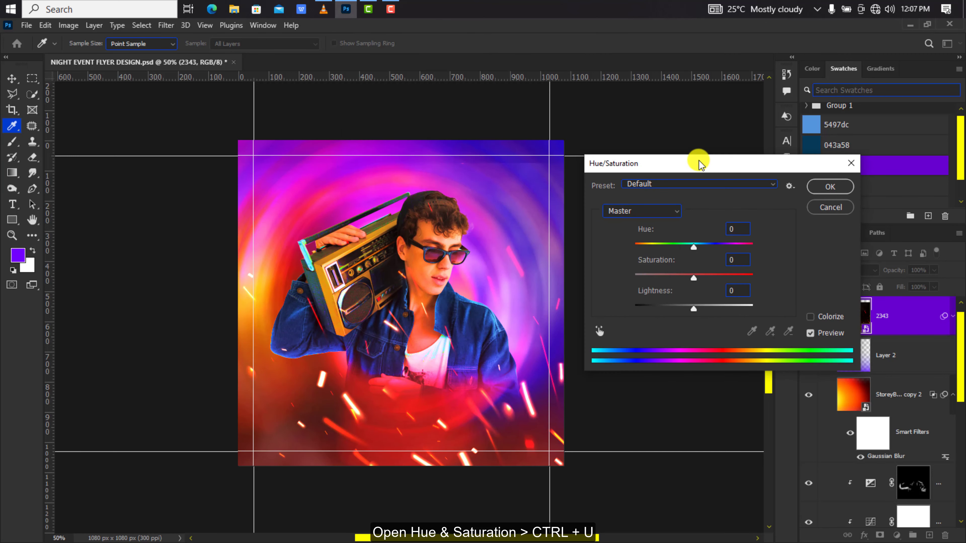
click(809, 317)
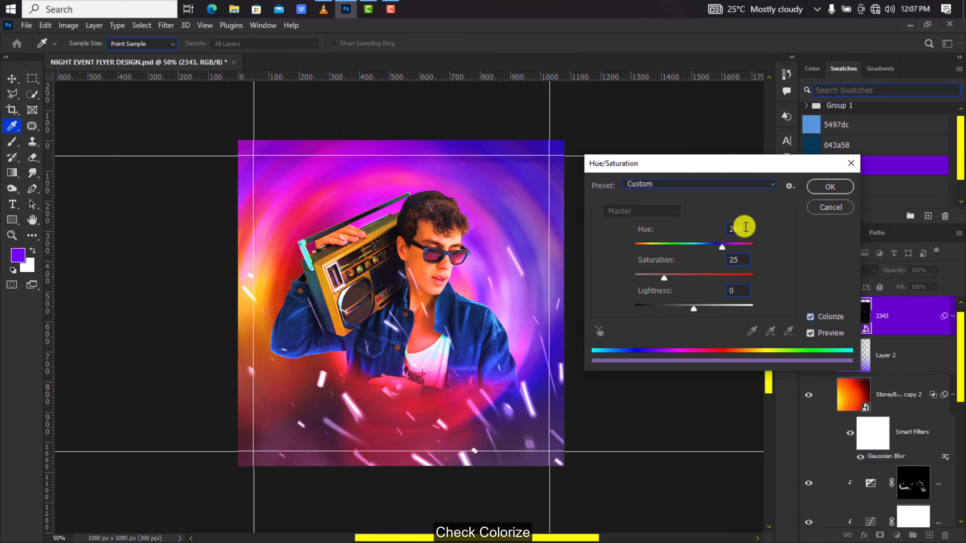
drag(746, 227, 723, 234)
text(237)
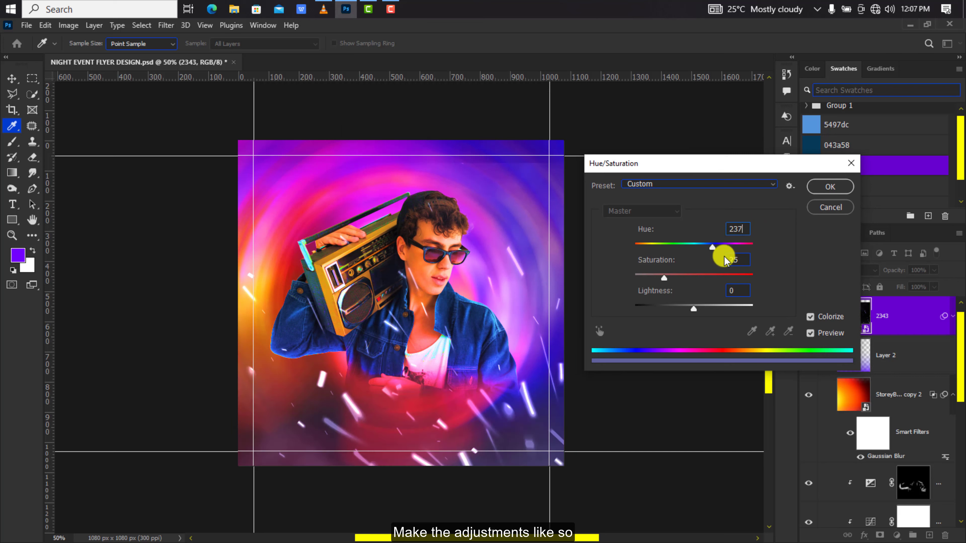
text(80)
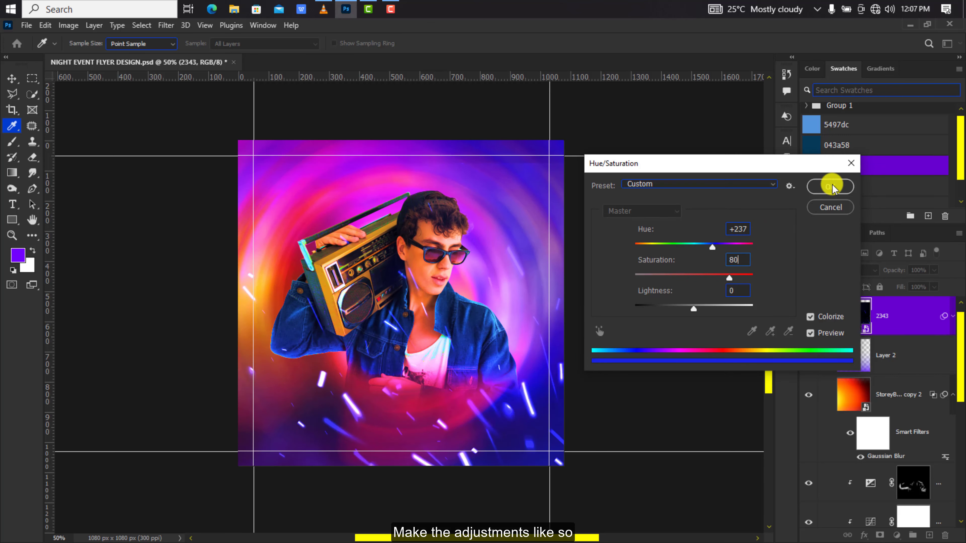
click(831, 187)
key(v)
Step: In the spark layer's Blend If settings, split the shadow sliders to 0/98 for This Layer and 0/29 for Underlying Layer
click(864, 534)
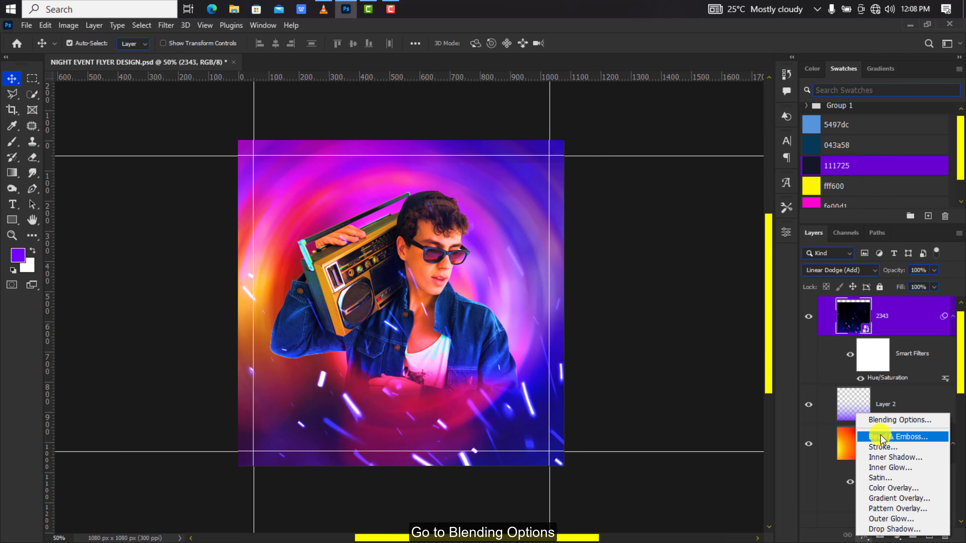
click(890, 420)
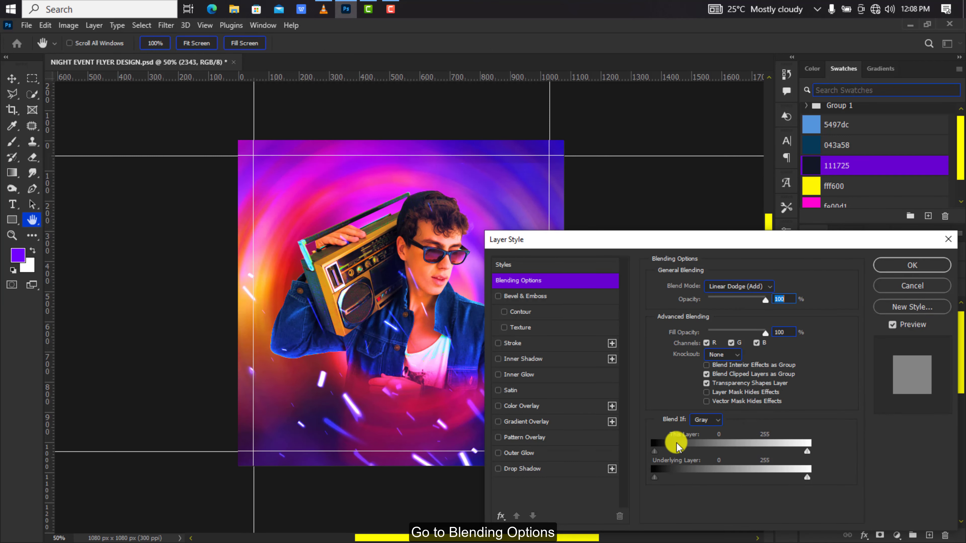
alt+click(654, 451)
drag(654, 451, 703, 453)
alt+click(658, 480)
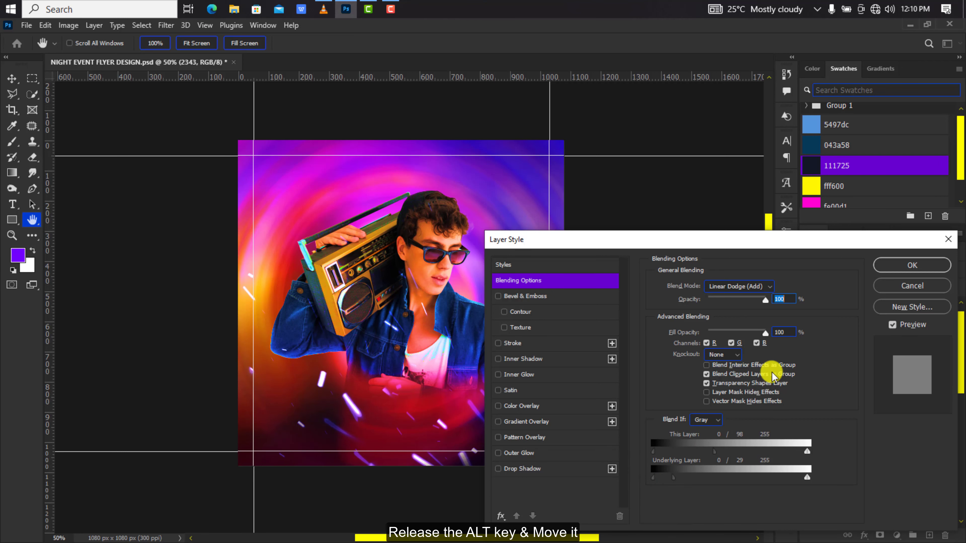
click(912, 265)
Step: Add a mask to the spark layer and paint out sparks around the model's face with a soft black brush at 100% opacity and flow
click(880, 535)
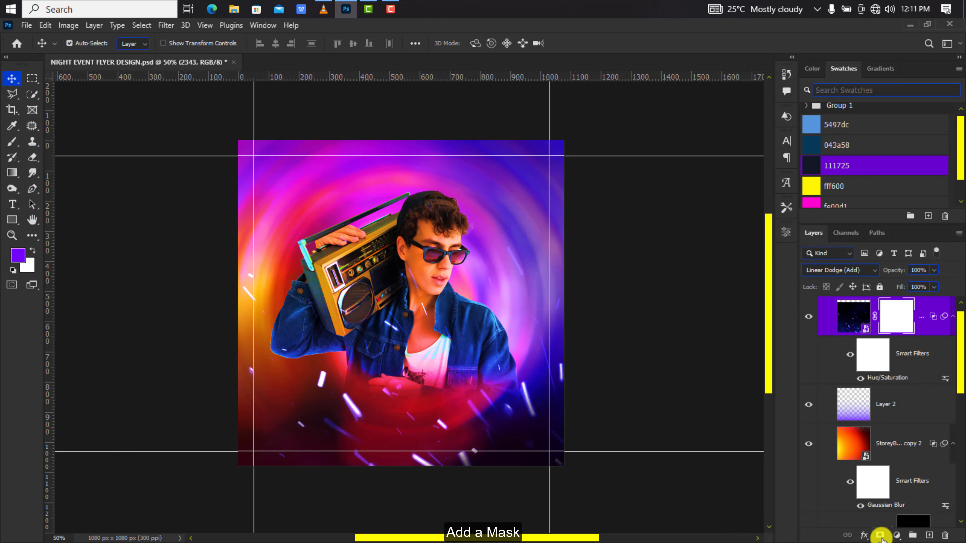
click(13, 142)
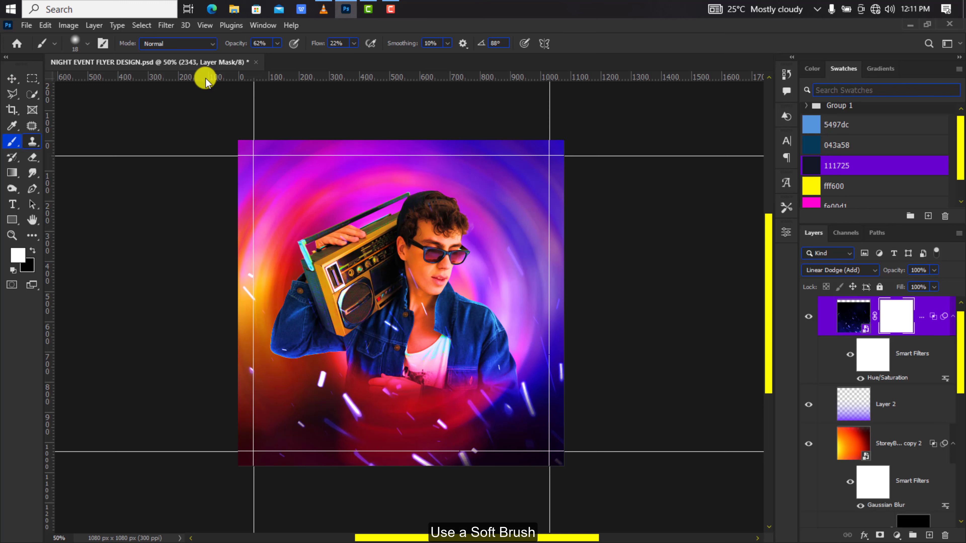
click(354, 43)
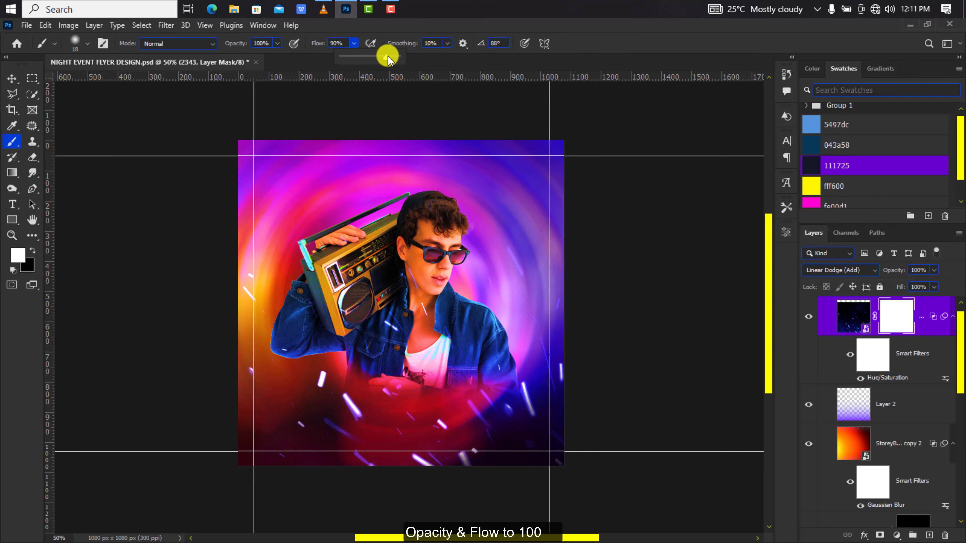
drag(411, 204, 459, 201)
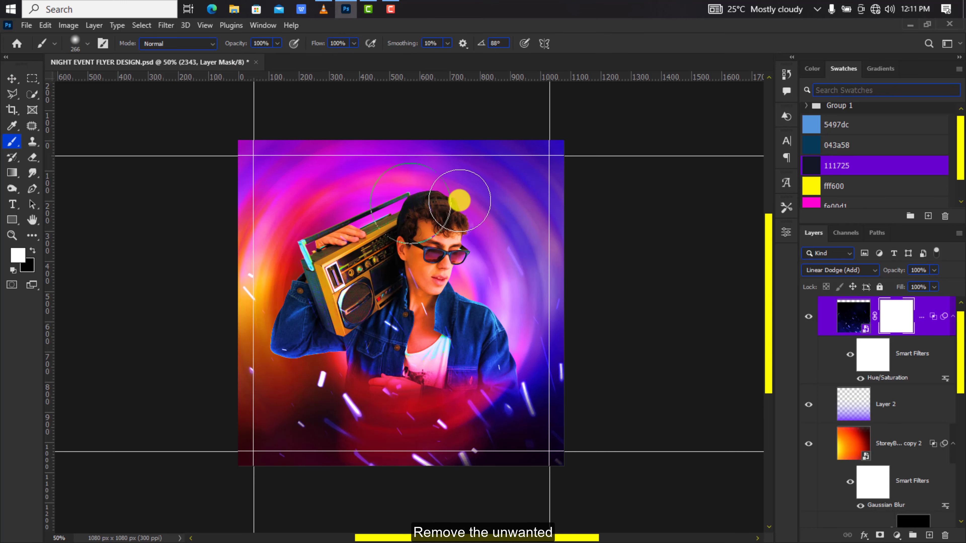
key(x)
drag(405, 265, 420, 250)
drag(513, 263, 552, 295)
mouse_move(299, 228)
mouse_down()
mouse_move(311, 246)
mouse_move(233, 244)
mouse_move(430, 289)
mouse_up()
key(v)
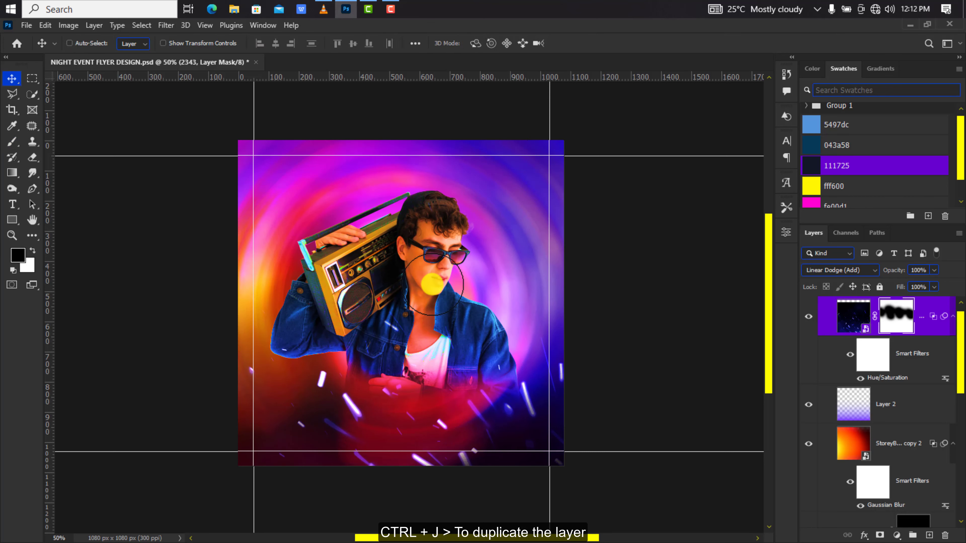
Step: Duplicate the spark layer, move the copy up to Y 50 px, and flip it vertically and horizontally
key(ctrl+j)
key(ctrl+minus)
key(ctrl+t)
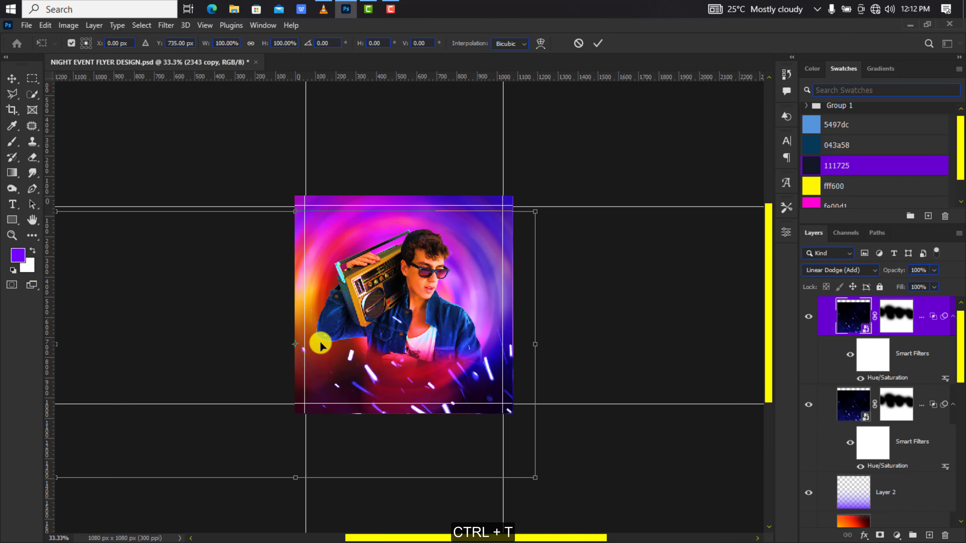
drag(320, 346, 339, 214)
right_click(343, 225)
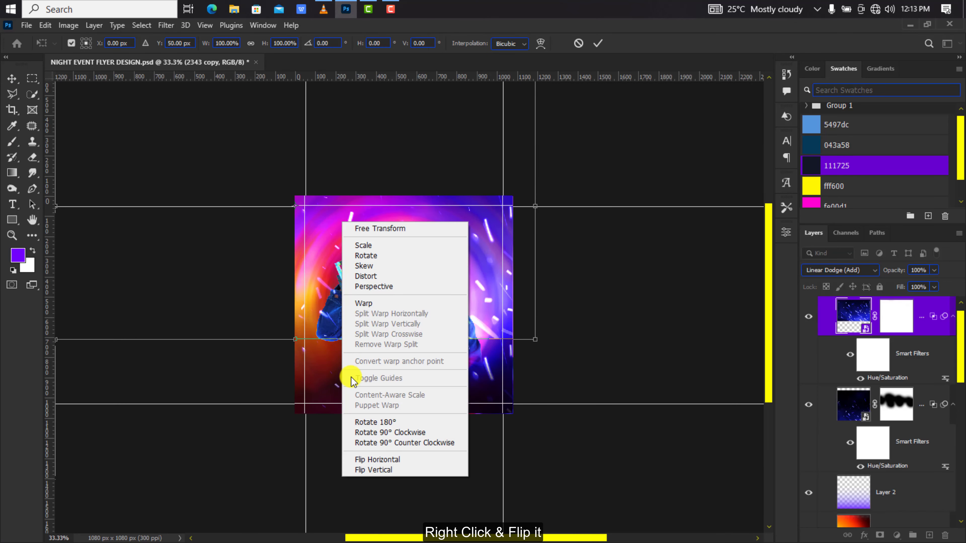
click(353, 470)
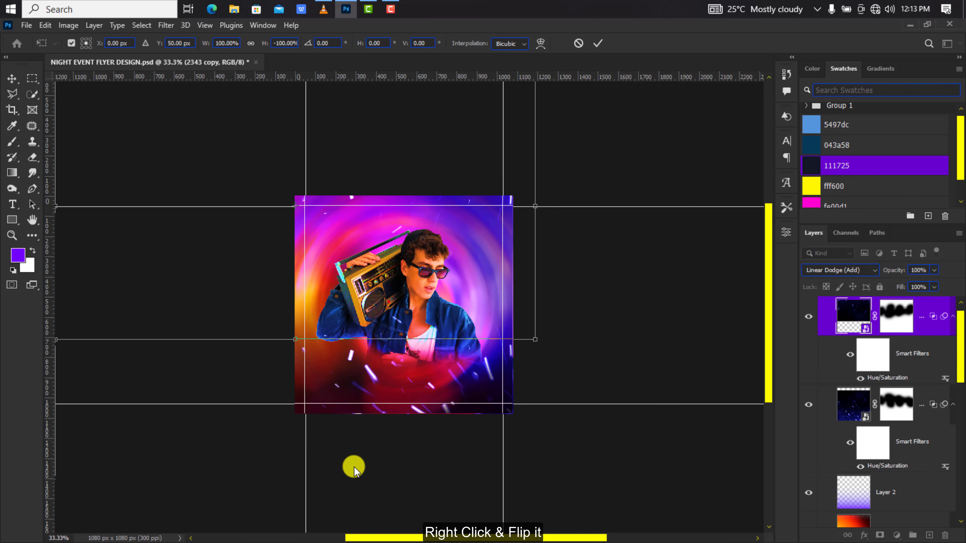
right_click(380, 287)
click(388, 503)
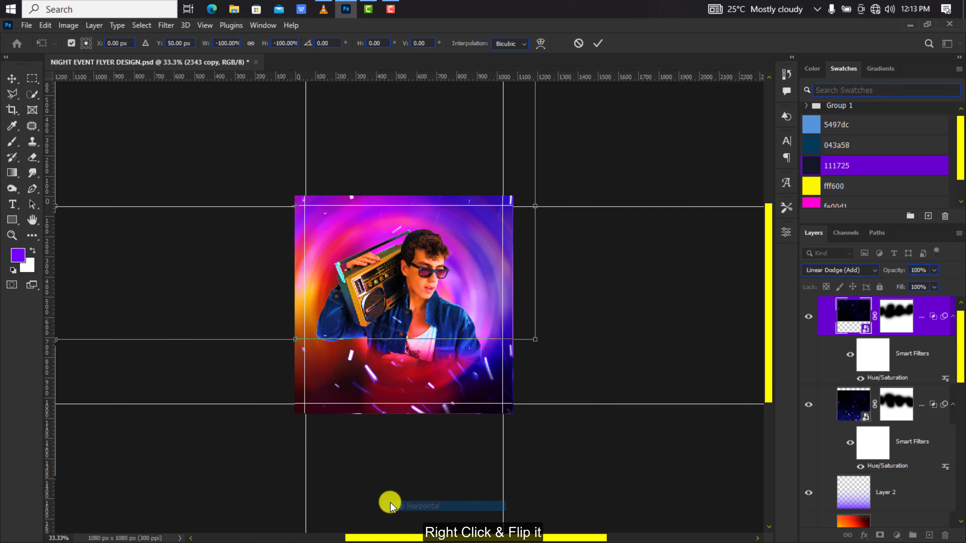
Step: Reposition the flipped spark copy over the upper canvas, centred at about X 75, Y 599 px, and apply the transform
drag(379, 221, 385, 296)
right_click(385, 296)
click(414, 280)
drag(436, 251, 452, 236)
click(600, 43)
key(ctrl+plus)
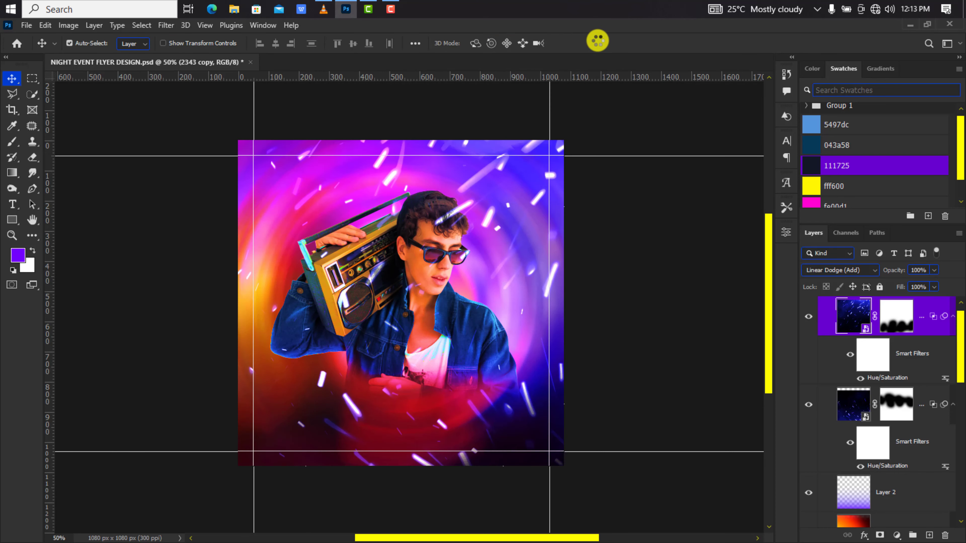
Step: Apply a Gaussian Blur with a 13.9-pixel radius to the spark copy
click(166, 25)
mouse_move(242, 179)
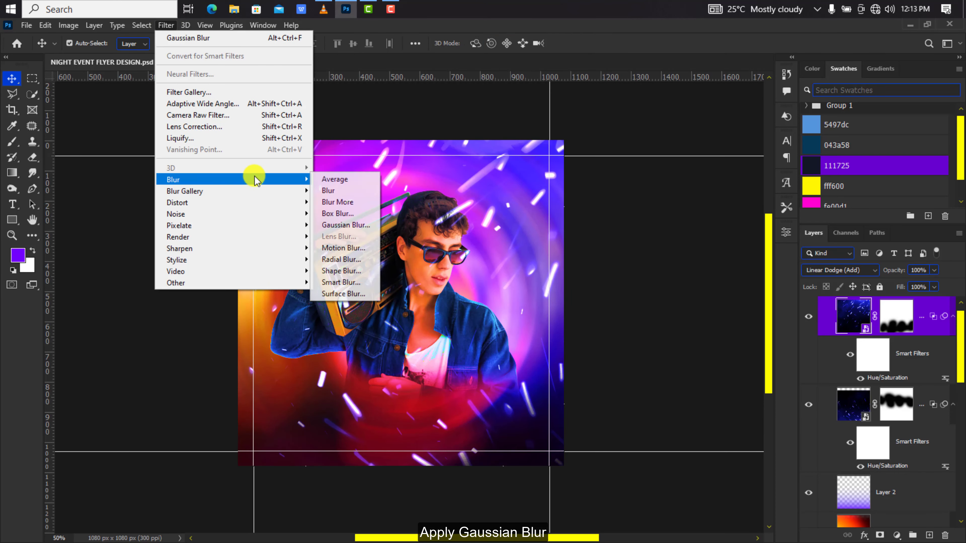
click(344, 223)
text(13.9)
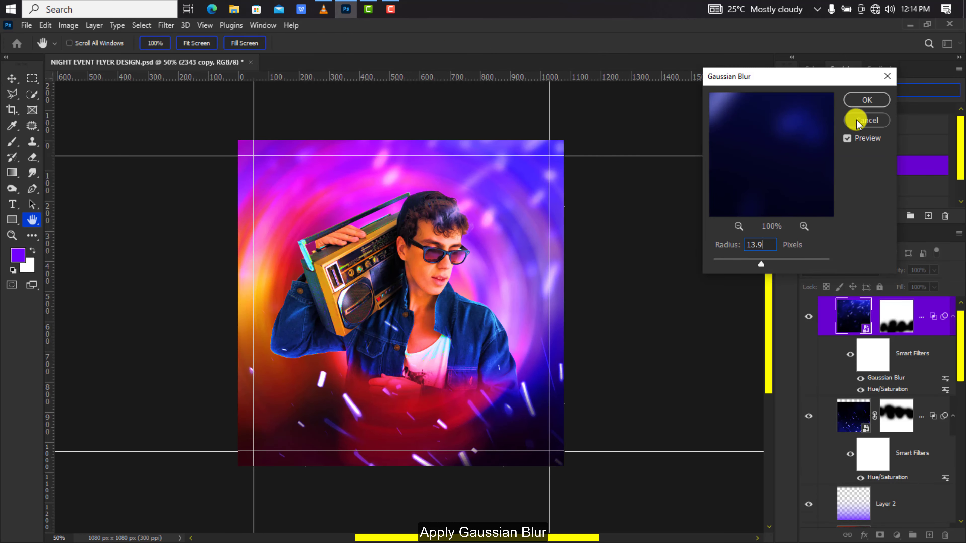
key(Return)
Step: Scale the blurred spark copy up to about 121%
key(ctrl+minus)
key(v)
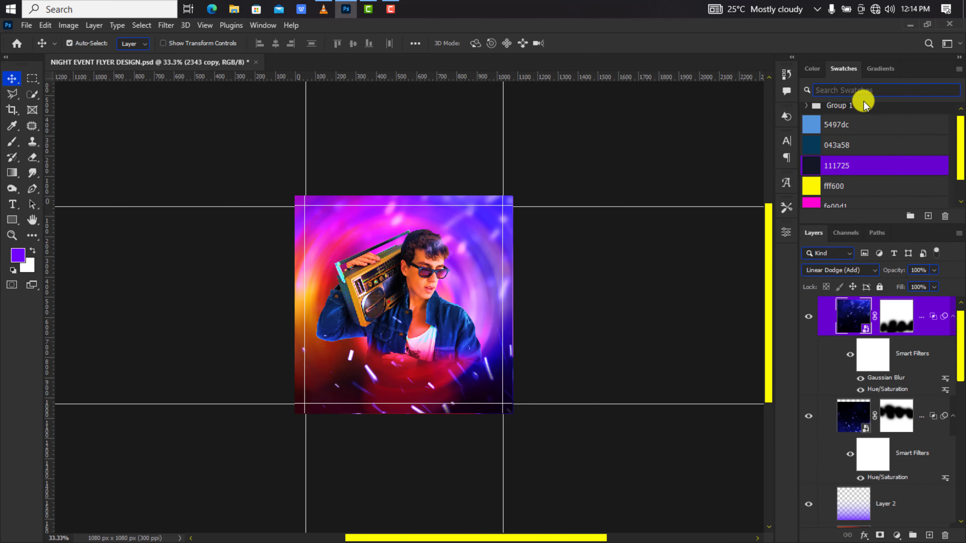
key(ctrl+t)
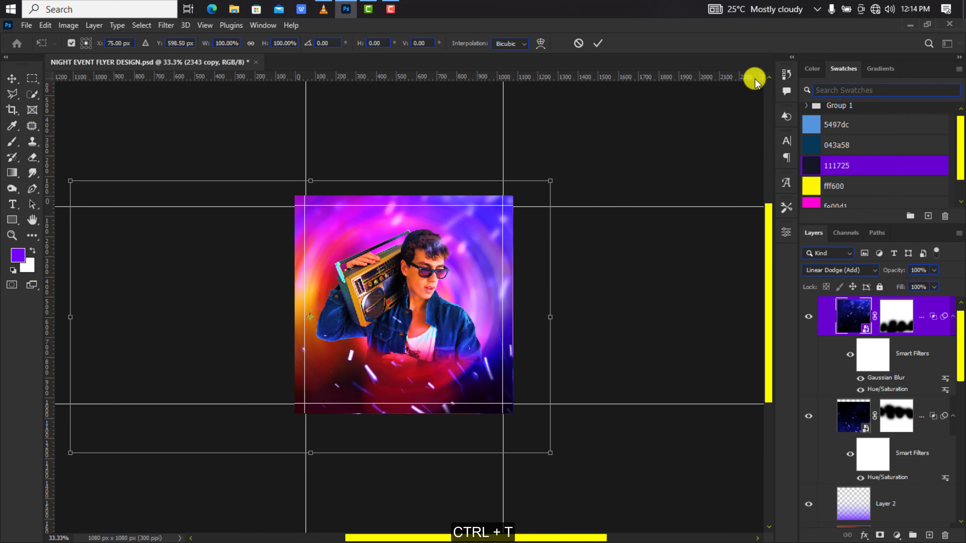
drag(549, 181, 594, 156)
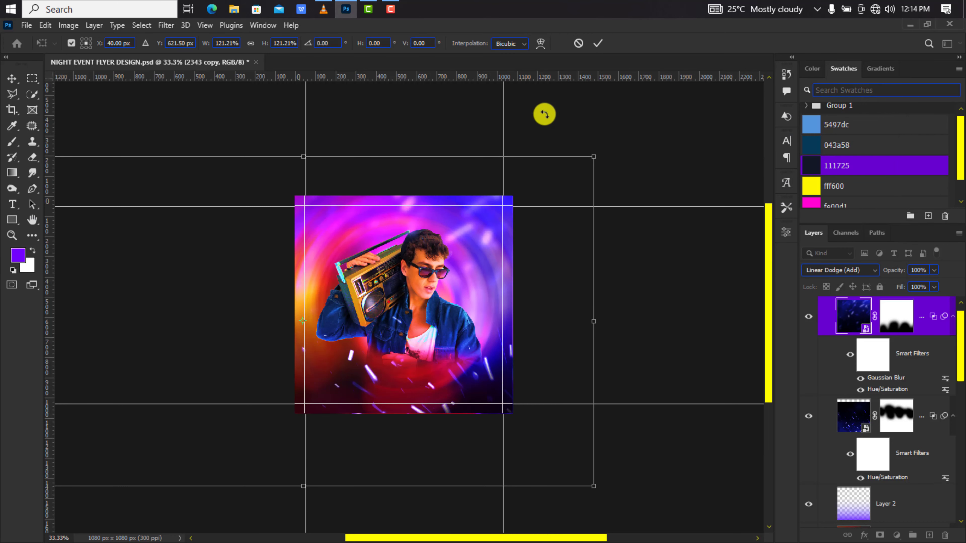
click(601, 43)
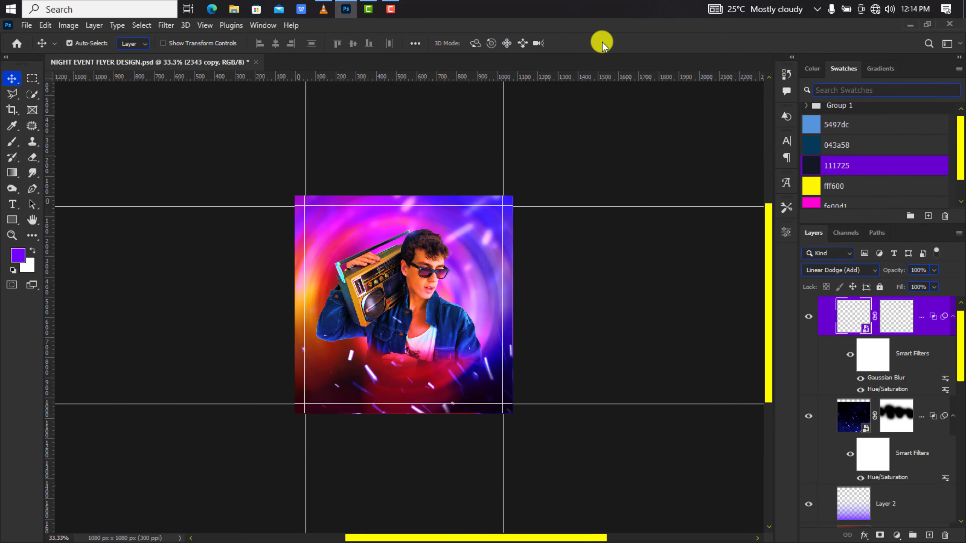
Step: Paint black on the blurred spark copy's mask with a soft brush to hide sparks over the radio, shoulder and the background's left side
key(ctrl+plus)
click(896, 315)
key(b)
click(366, 308)
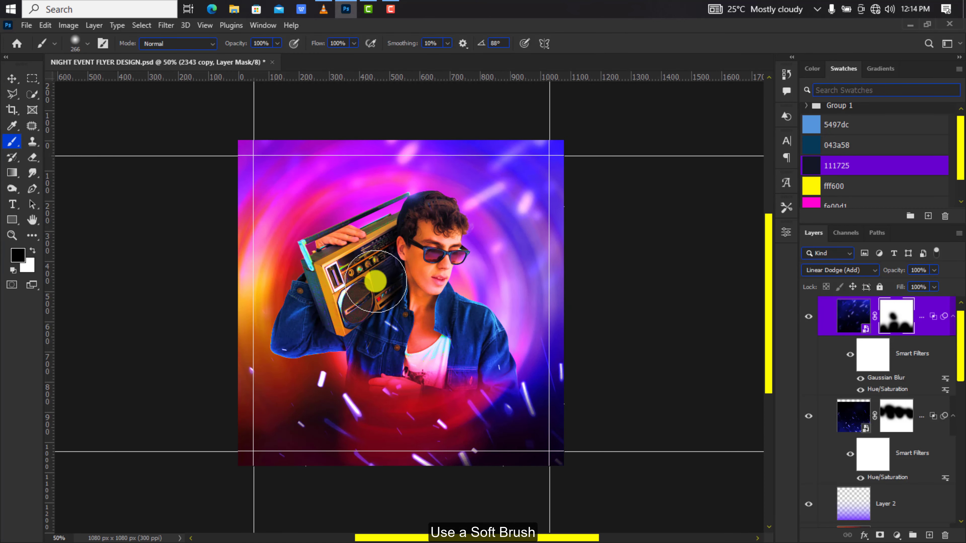
click(375, 288)
click(400, 293)
click(288, 311)
click(288, 311)
click(316, 294)
click(273, 179)
click(288, 220)
click(338, 221)
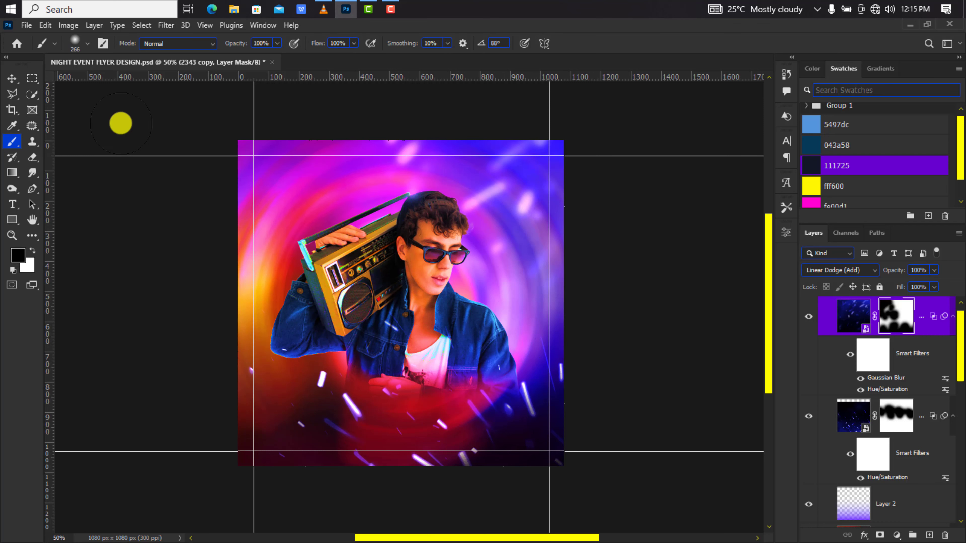
click(13, 78)
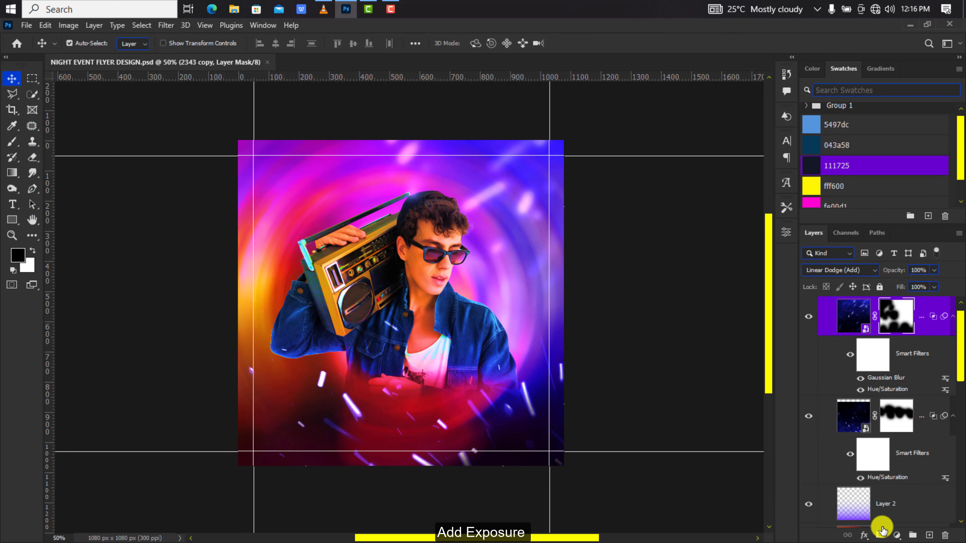
Step: Add an Exposure adjustment layer on top with exposure -1.3 and invert its mask
click(896, 535)
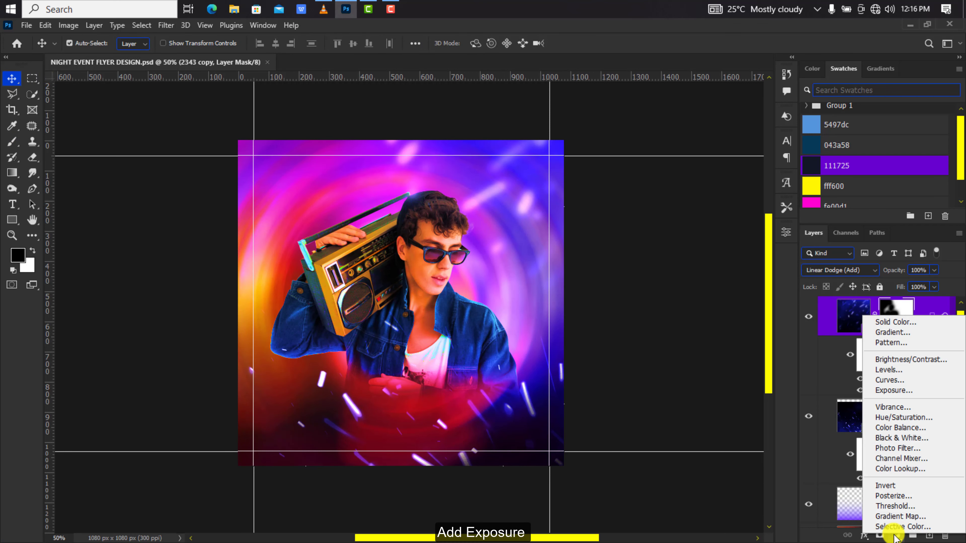
click(914, 392)
text(-)
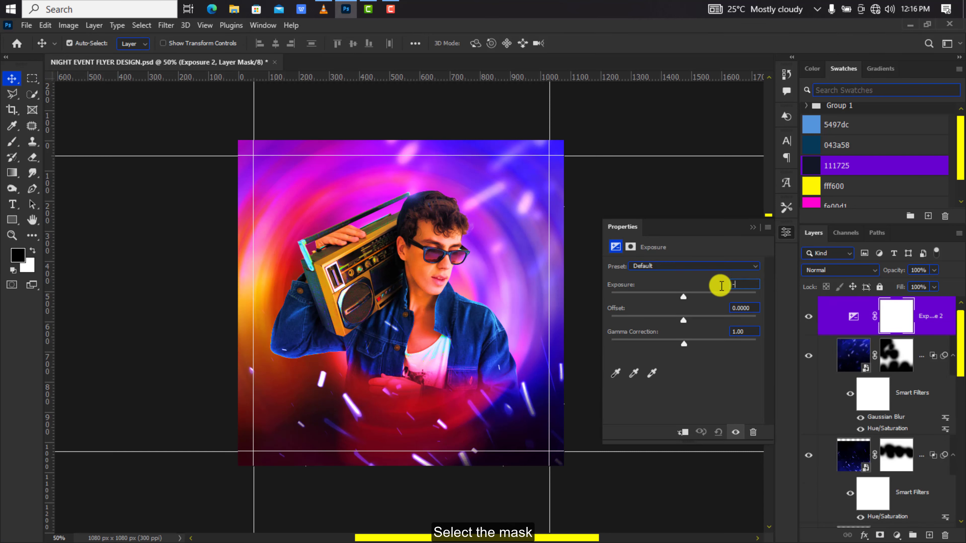
text(1.3)
click(889, 320)
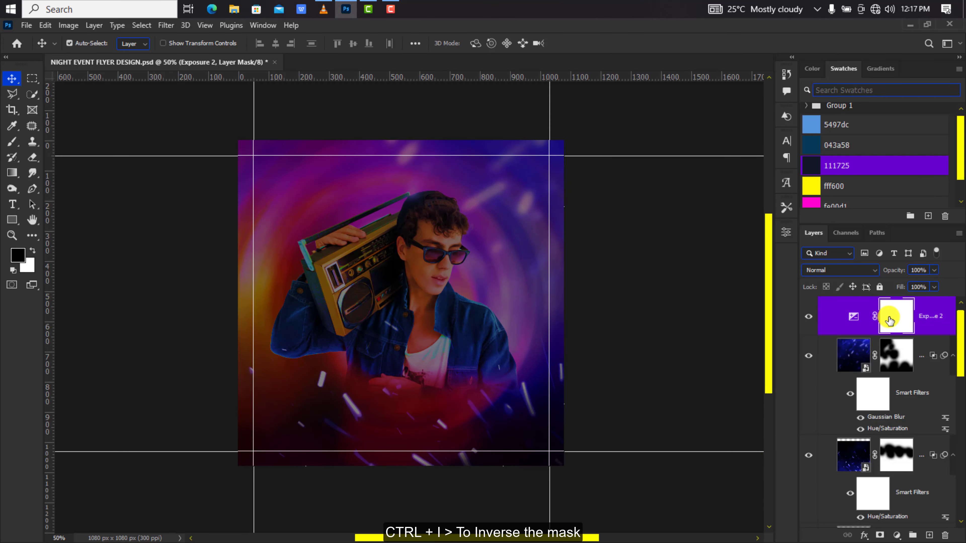
key(ctrl+i)
Step: Darken the canvas's lower area by painting white on the Exposure mask with a soft 410 px brush at 39% opacity and 60% flow
key(b)
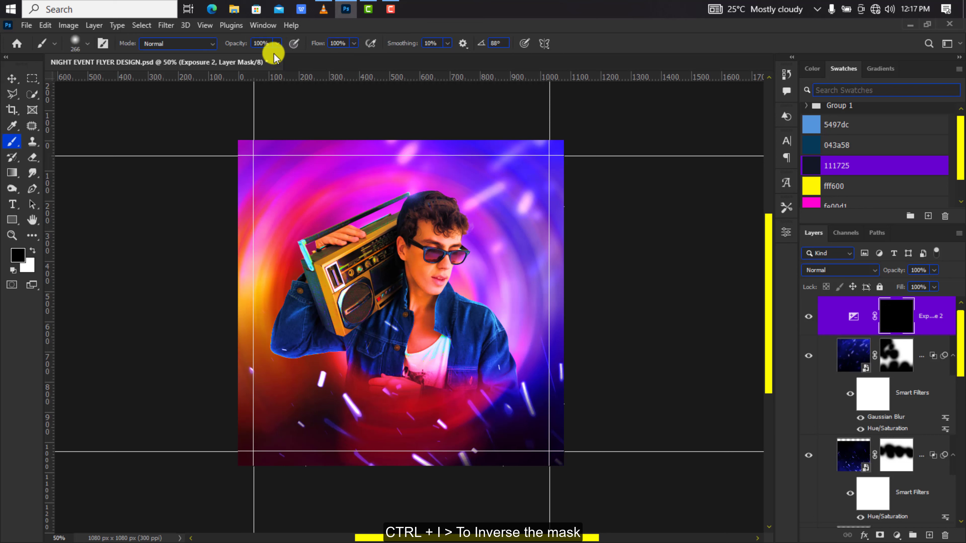
drag(257, 63, 243, 67)
drag(354, 47, 341, 61)
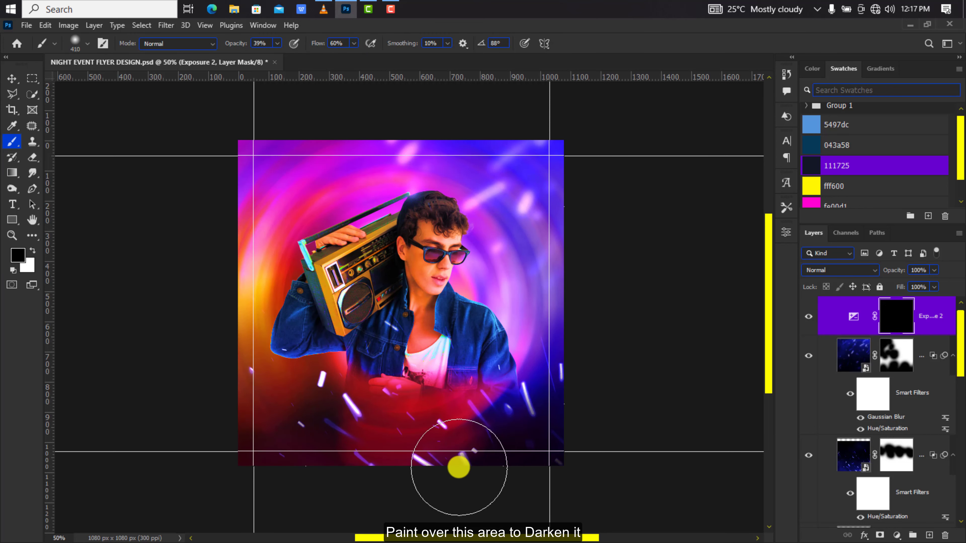
key(x)
drag(255, 437, 322, 472)
mouse_move(442, 488)
mouse_down()
mouse_move(388, 465)
mouse_move(501, 479)
mouse_move(461, 484)
mouse_move(257, 436)
mouse_move(255, 412)
mouse_move(340, 452)
mouse_move(578, 435)
mouse_move(570, 416)
mouse_move(478, 439)
mouse_move(493, 491)
mouse_move(288, 438)
mouse_up()
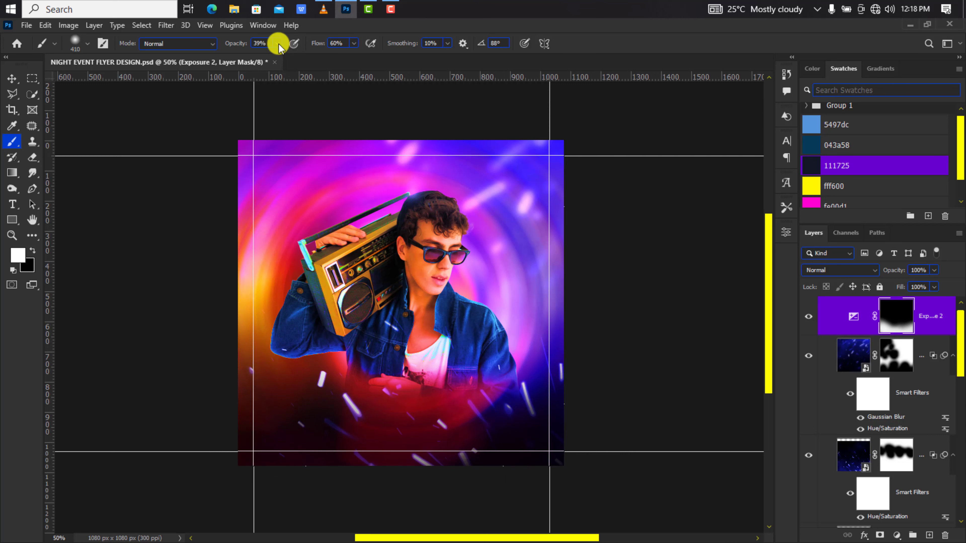
Step: Set the brush to 18% opacity and 17% flow, and toggle the Exposure layer's visibility to compare its darkening effect
click(352, 43)
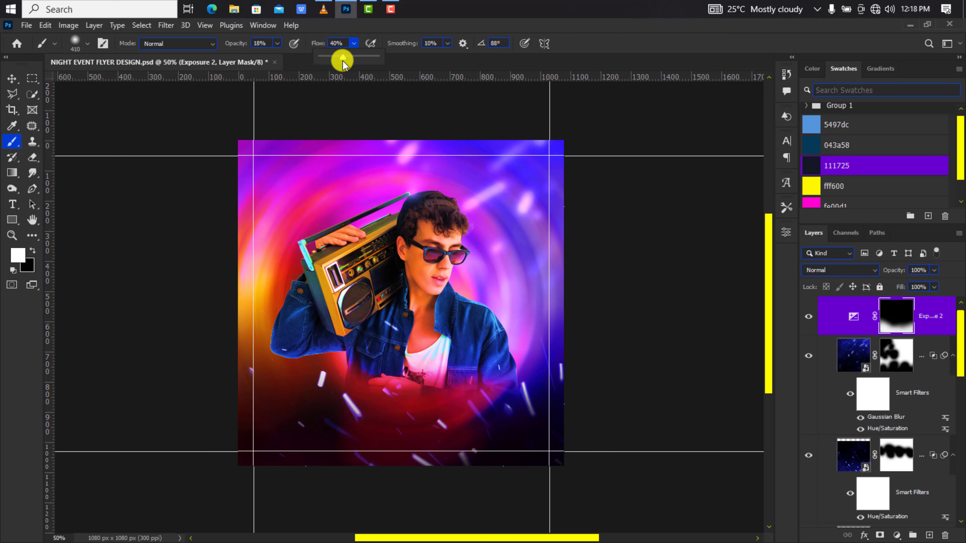
drag(341, 58, 326, 58)
key(x)
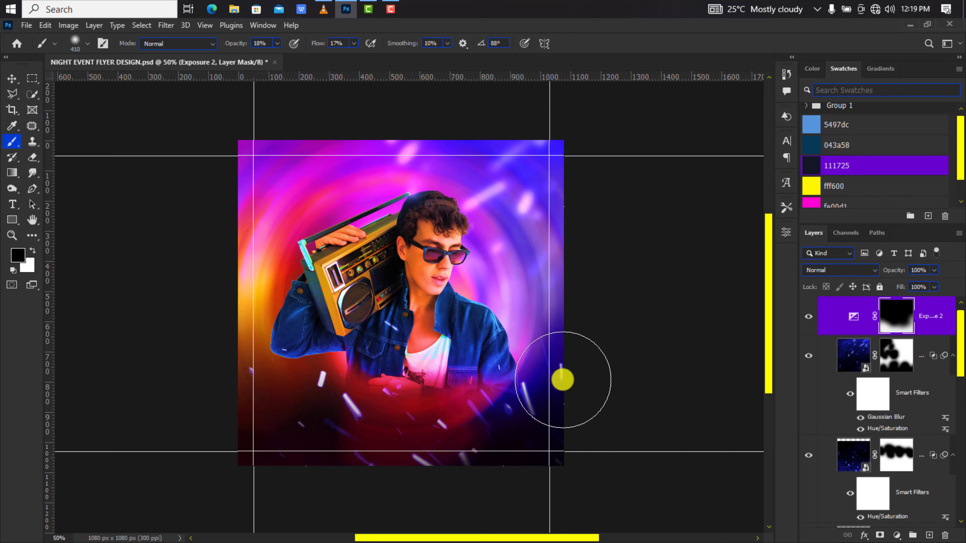
key(x)
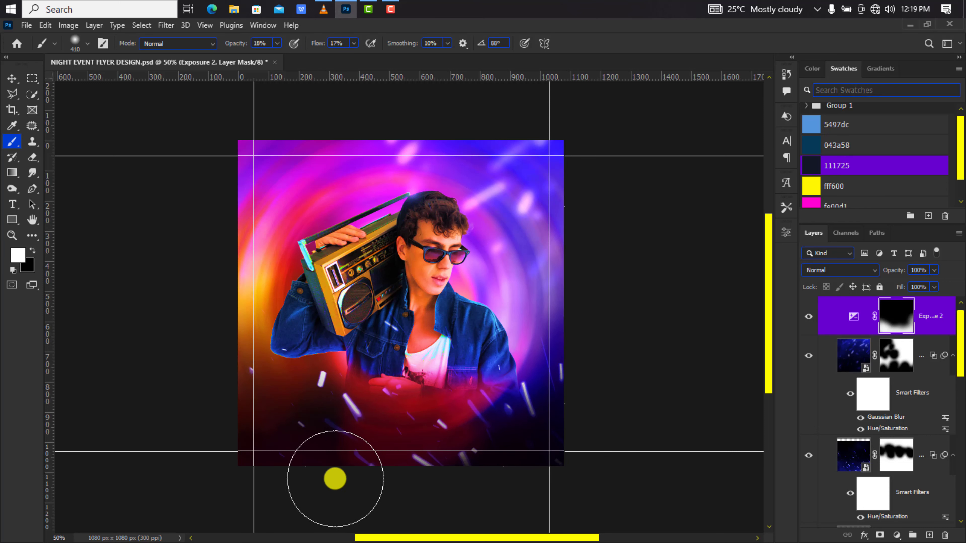
key(v)
click(811, 317)
click(814, 318)
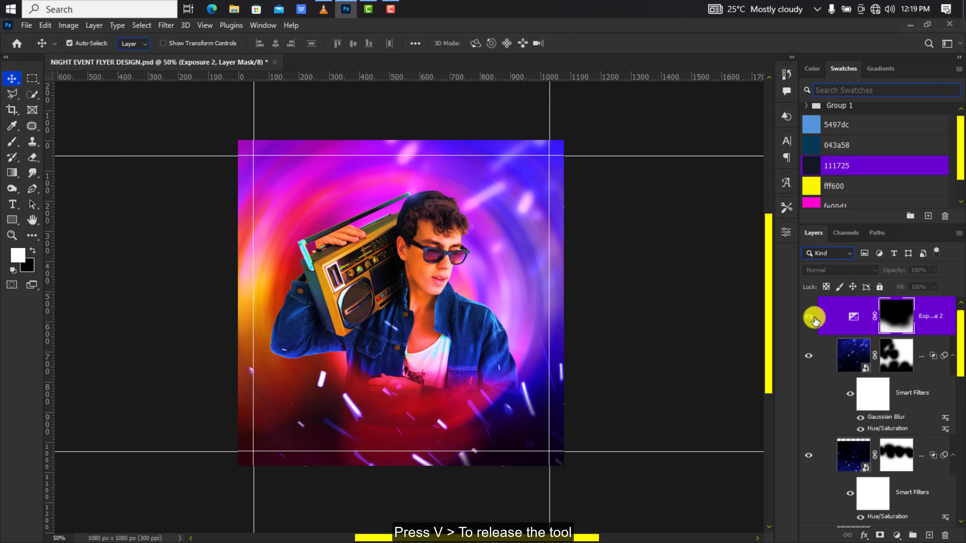
Step: Move the remaining model and light leak layers into the BACKGROUND & MODEL group, and add a new group named TEXT
scroll(831, 329, down, 5)
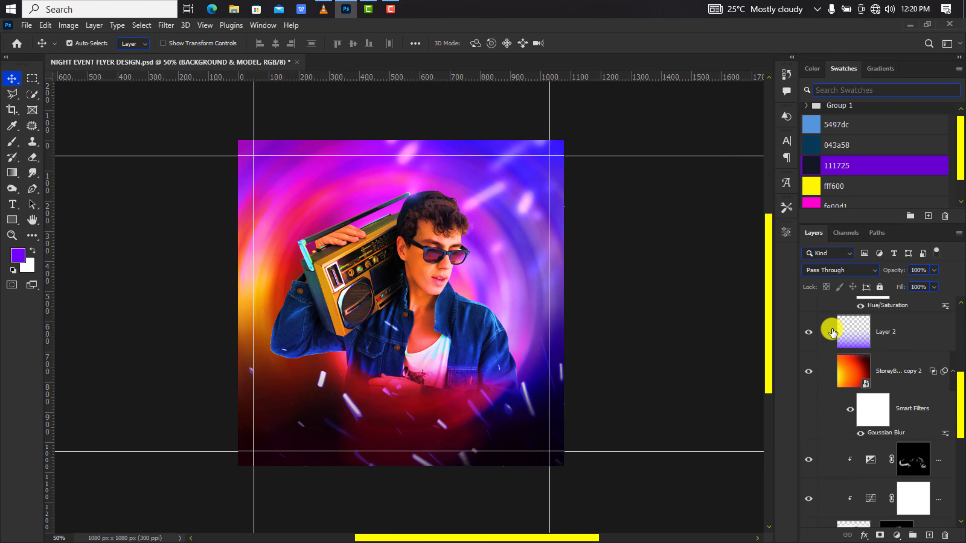
click(882, 374)
scroll(884, 377, down, 8)
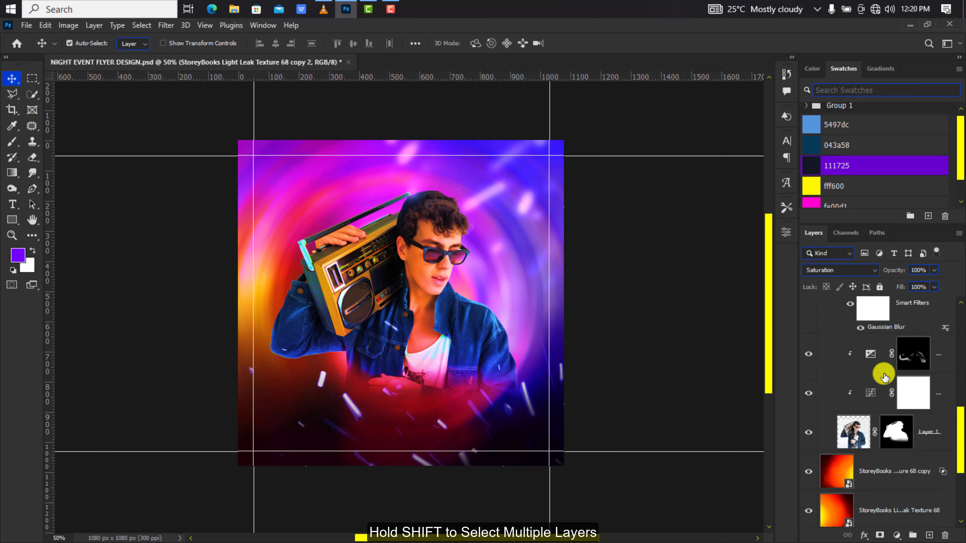
shift+click(908, 470)
scroll(911, 472, up, 4)
scroll(911, 472, up, 6)
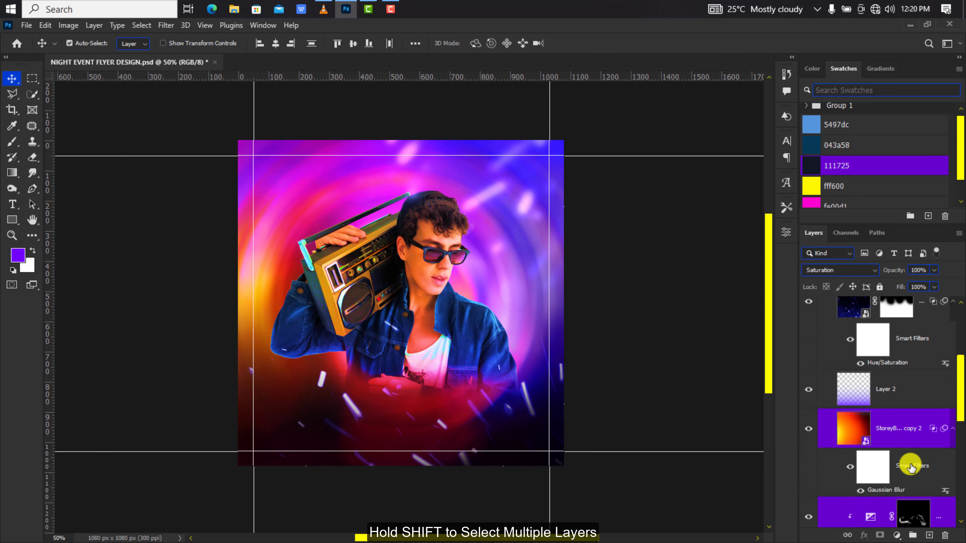
scroll(840, 319, up, 3)
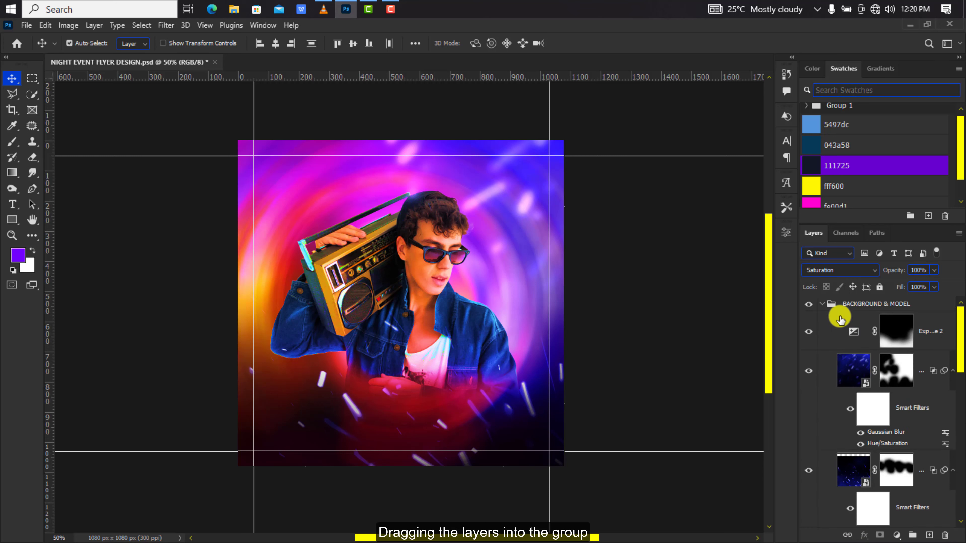
click(822, 306)
click(912, 536)
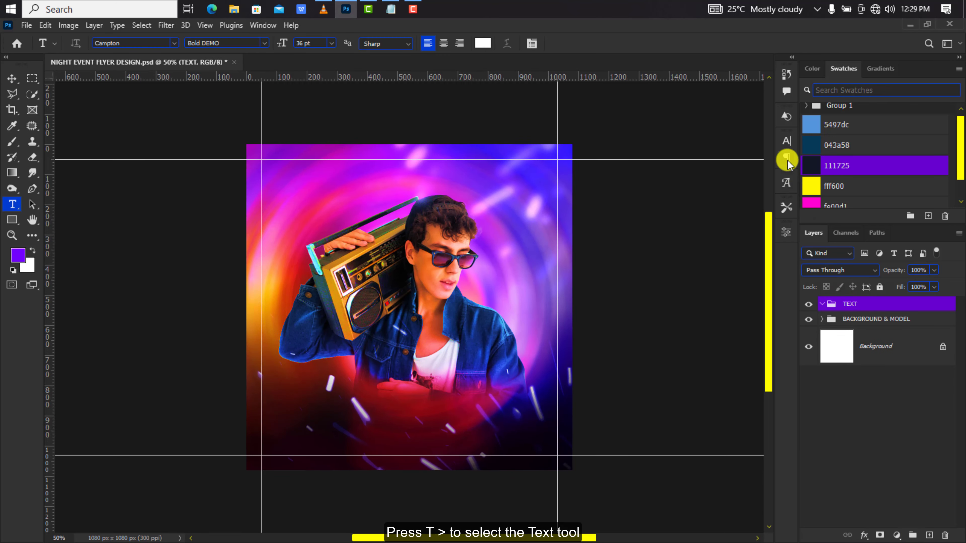
Step: Add the text WAVE across the model's lower body in white Milker at 36 pt with -60 tracking
click(786, 142)
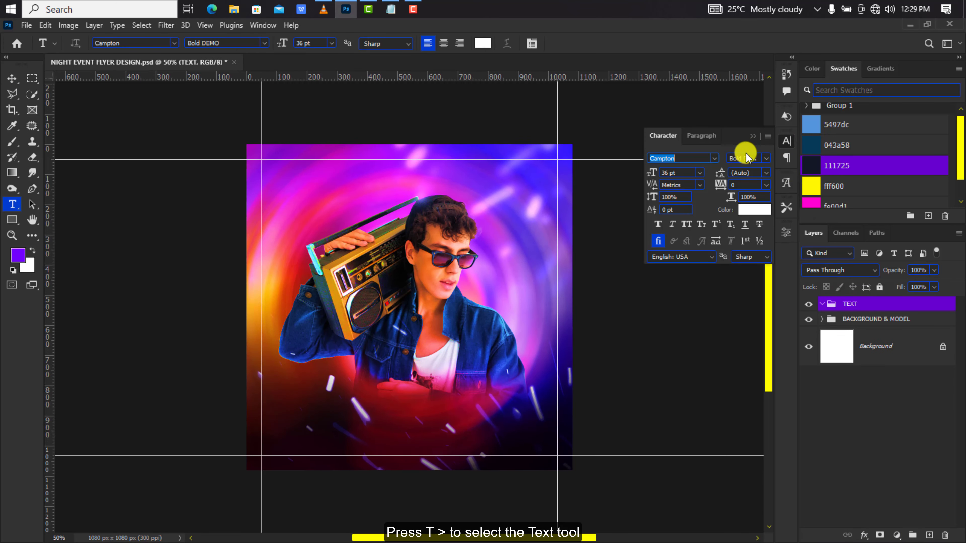
click(714, 159)
click(707, 233)
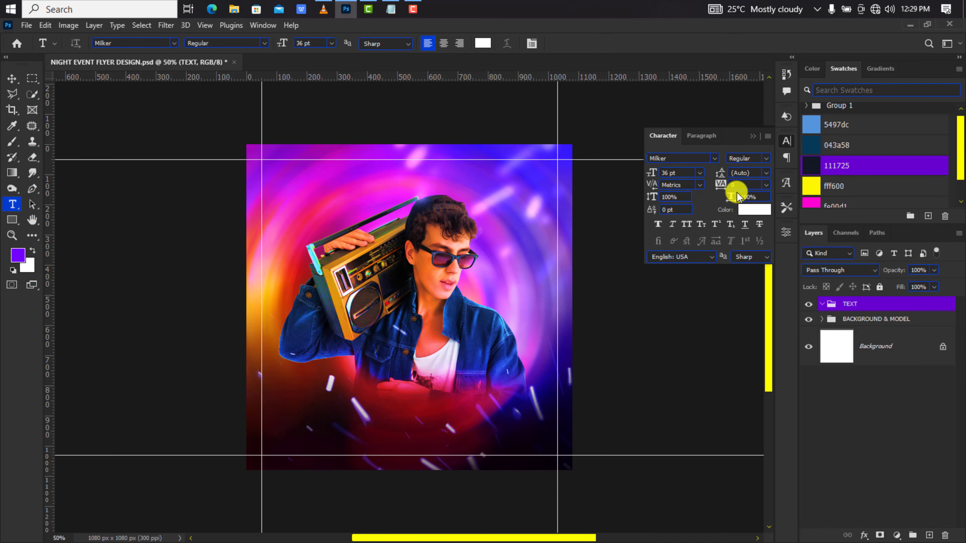
text(-60)
click(686, 224)
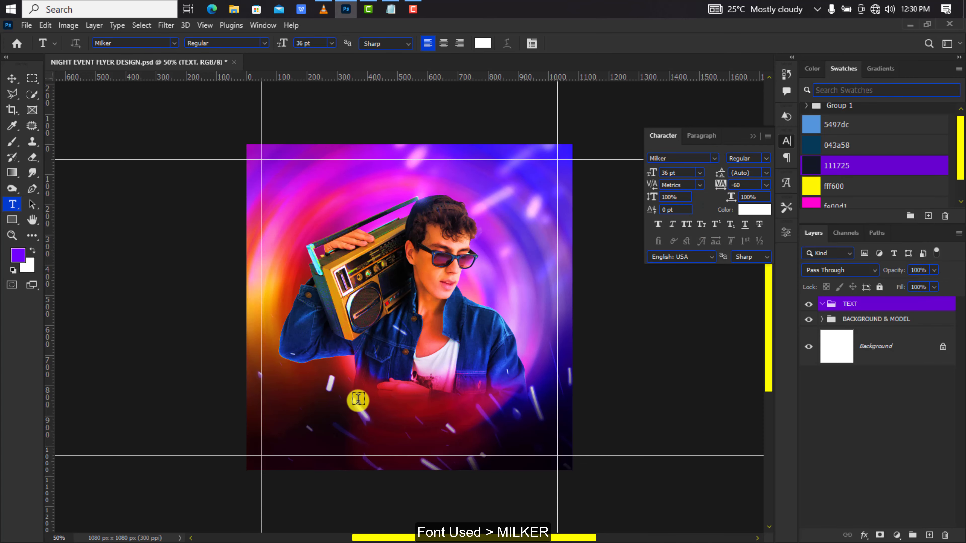
click(362, 398)
text(WAVE)
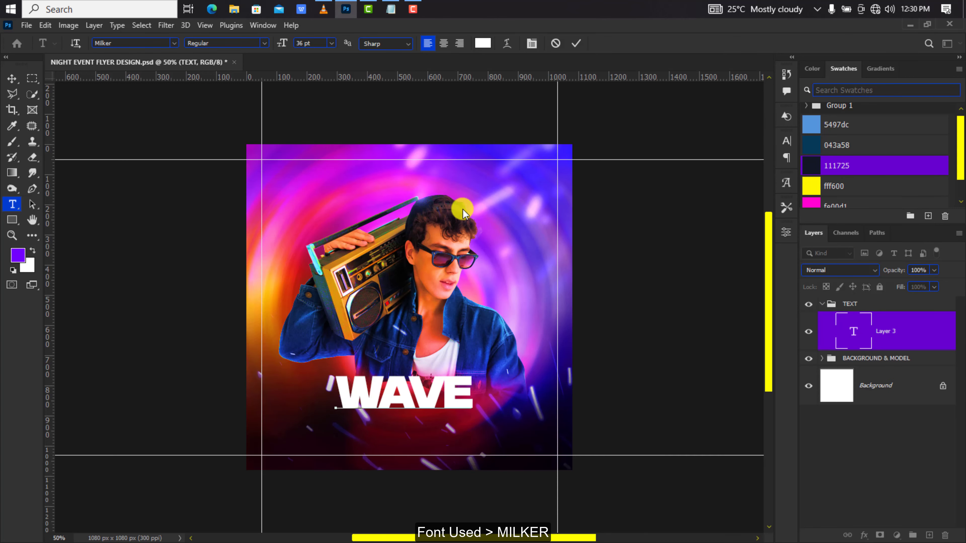
click(575, 46)
Step: Scale the WAVE text up to about 129% and position it over the model's lower body
key(ctrl+t)
drag(475, 375, 492, 363)
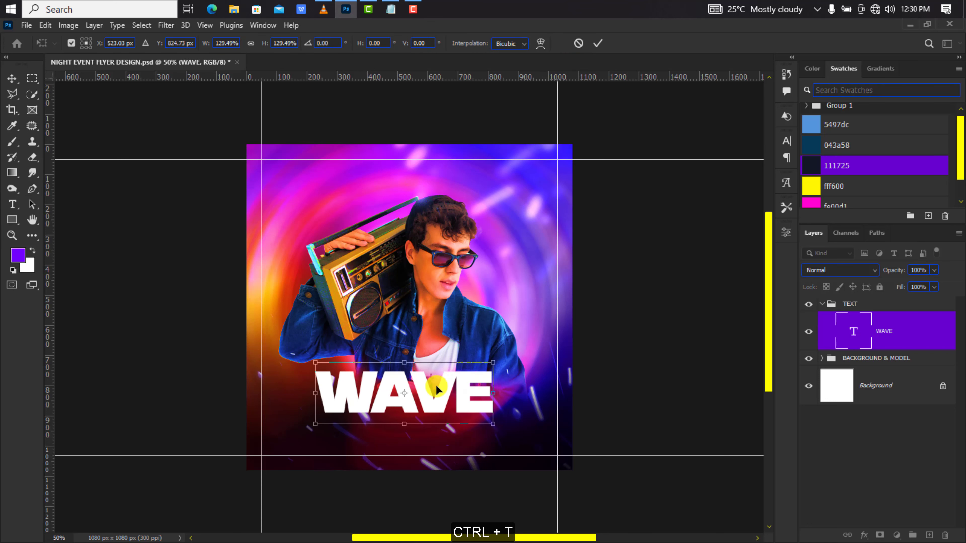
double_click(429, 399)
click(574, 44)
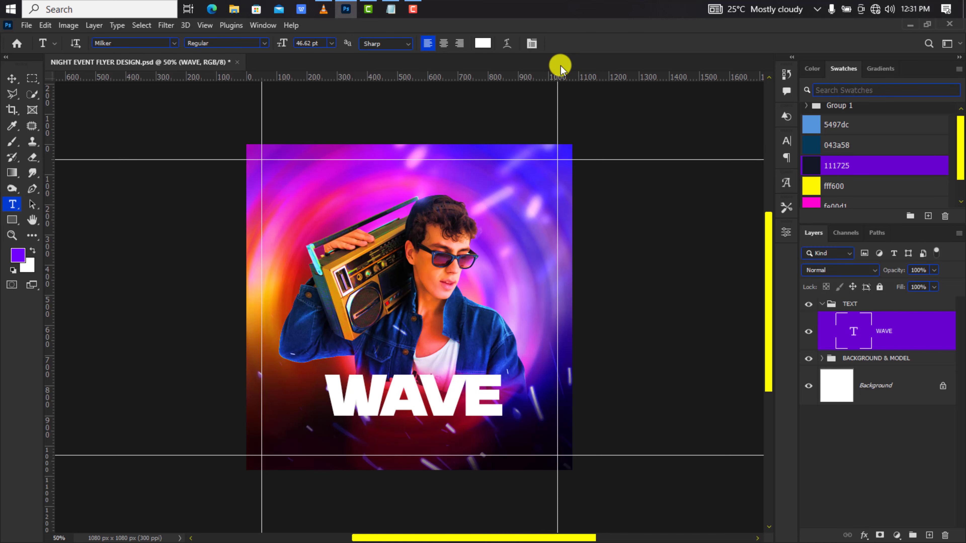
Step: Add the text "Old Skool" above WAVE and set its font to Autography
click(359, 341)
text(OLD SKOOL)
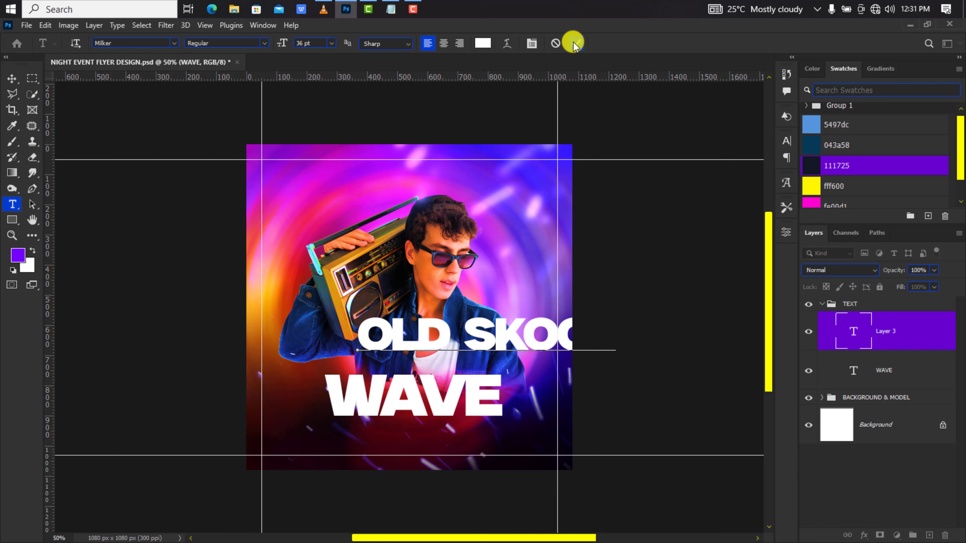
click(574, 44)
click(786, 141)
click(714, 158)
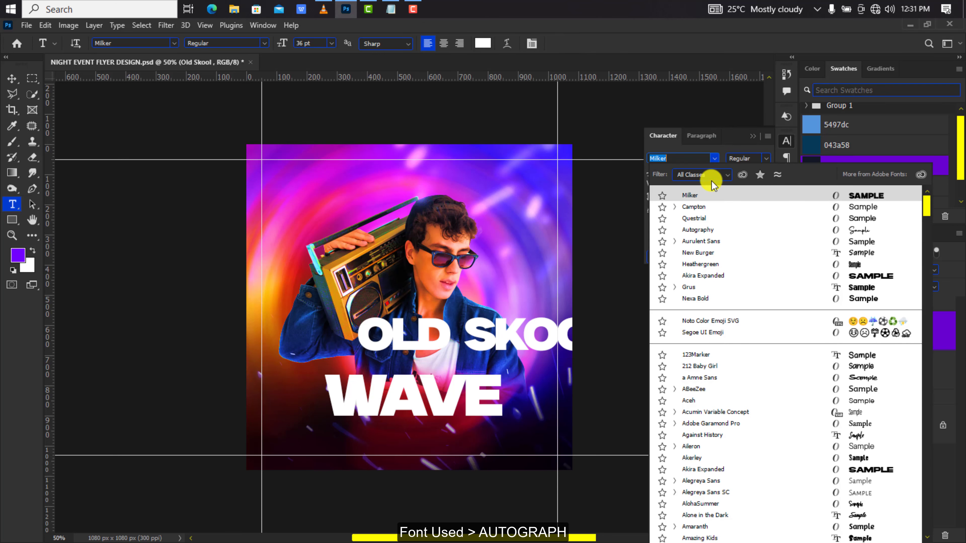
click(704, 229)
Step: Scale the Old Skool text down to about 32.83 pt so it sits just above WAVE
key(v)
key(ctrl+t)
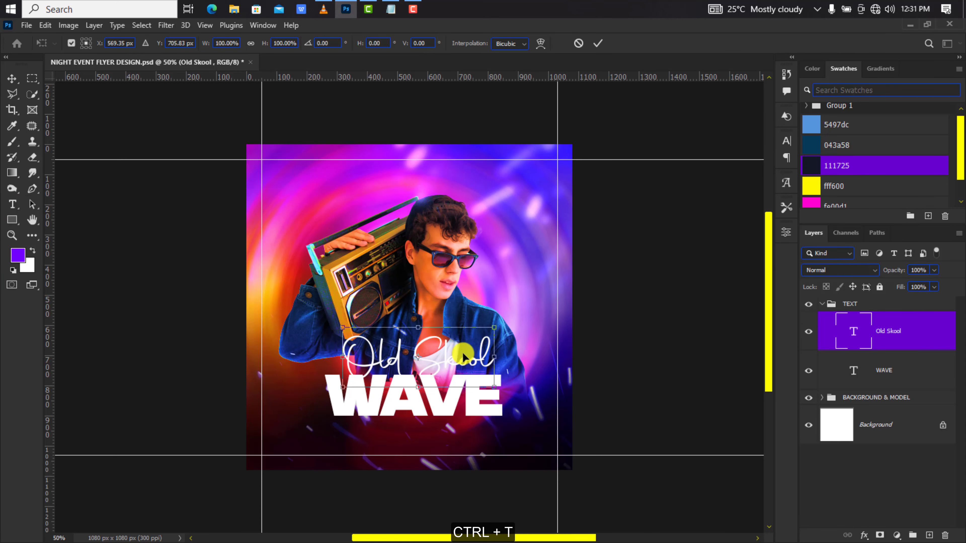
drag(494, 328, 479, 352)
key(Return)
Step: Duplicate the Old Skool text to the top of the flyer and replace its wording with YOUR CLUB PRESENTS
drag(420, 358, 421, 174)
double_click(421, 175)
key(ctrl+v)
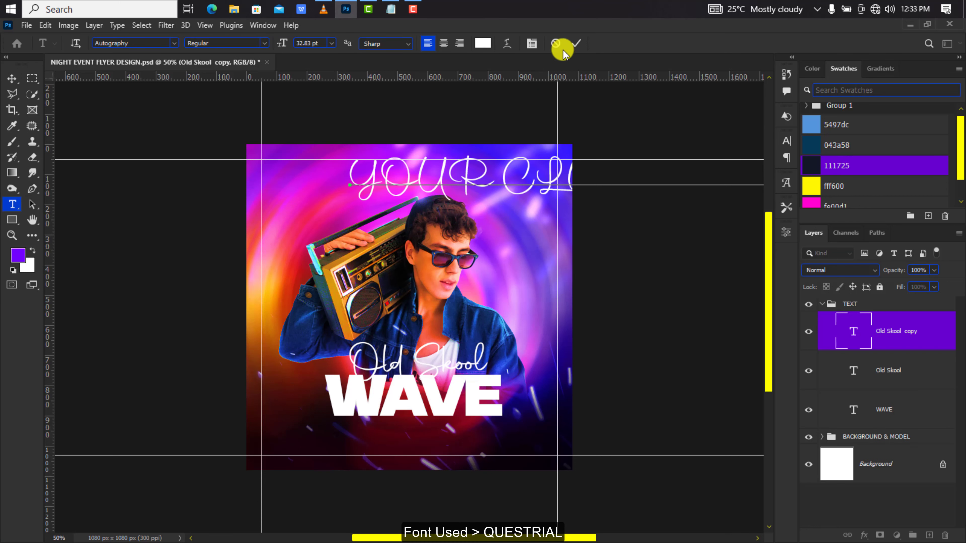
click(575, 43)
Step: Set YOUR CLUB PRESENTS in Questrial at 8 pt with faux bold and 0 tracking
key(v)
click(793, 140)
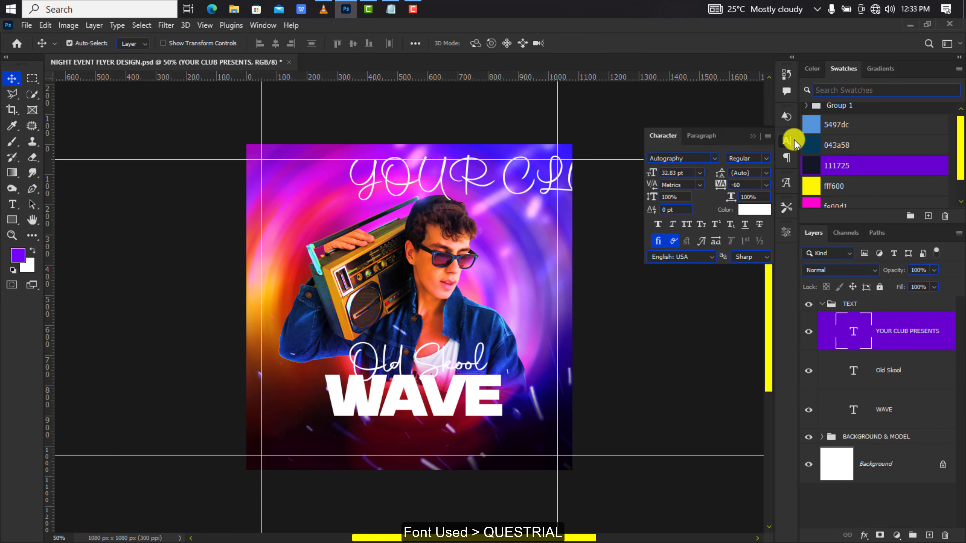
click(714, 158)
click(703, 228)
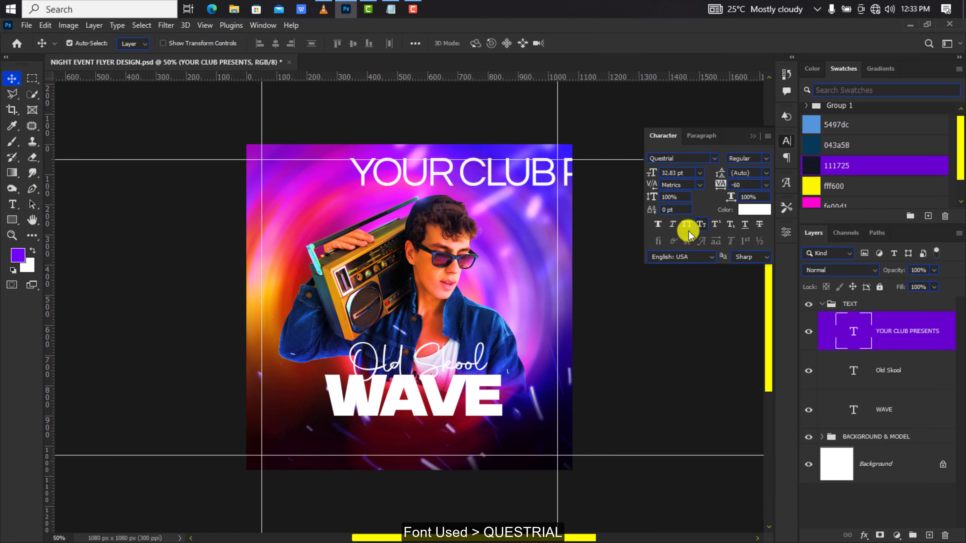
drag(652, 173, 632, 178)
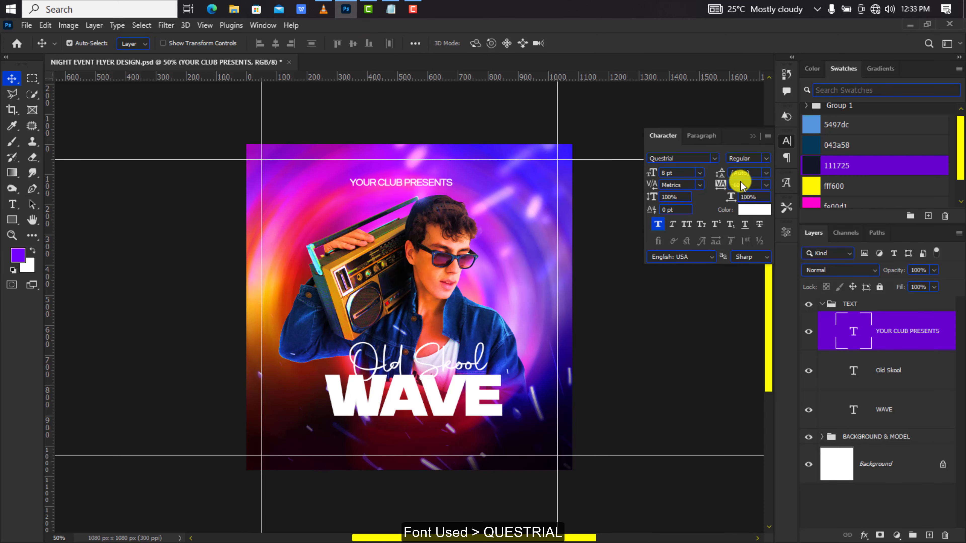
click(766, 185)
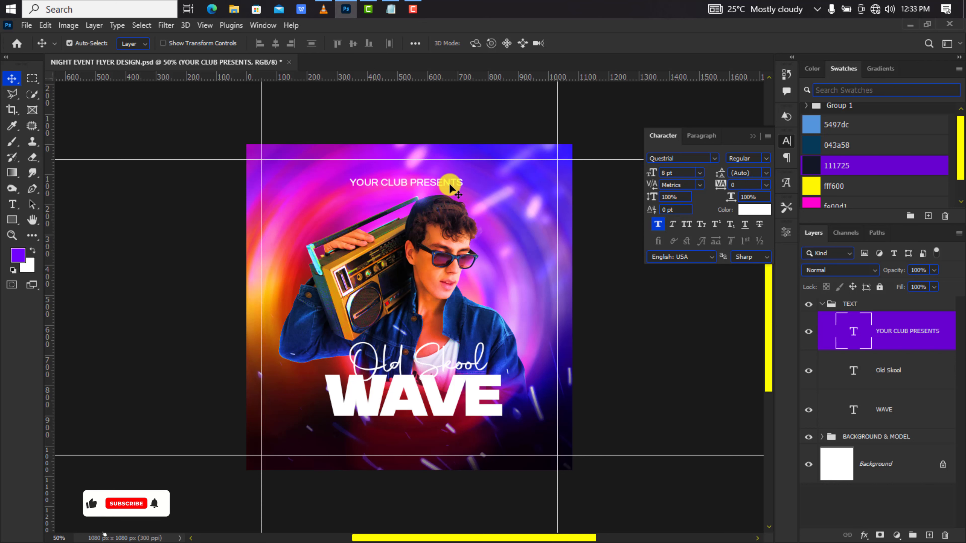
Step: Copy the club line beside the model, replace it with ENTRY, VIP $25, REGULAR, $15, and set ENTRY in Campton Bold DEMO without faux bold
drag(420, 181, 534, 274)
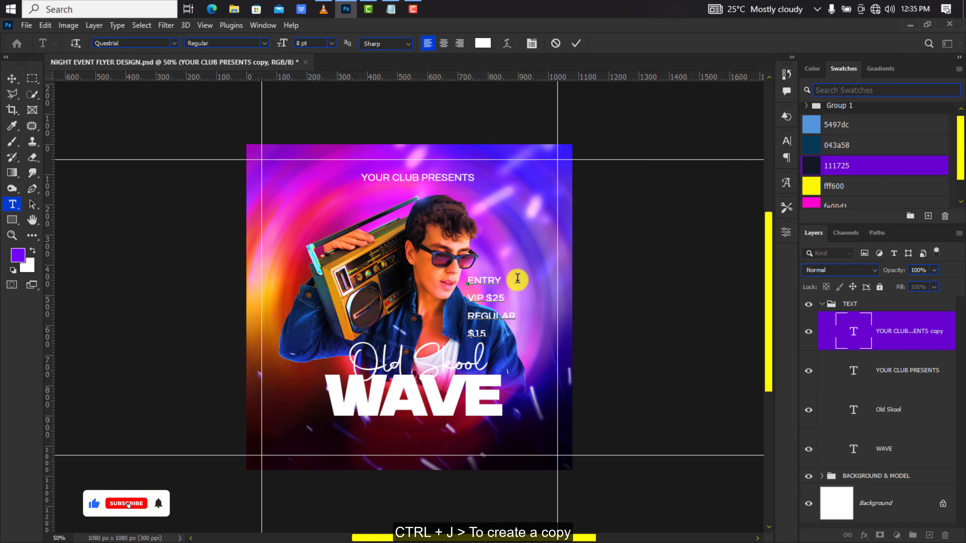
double_click(482, 281)
click(784, 142)
click(714, 158)
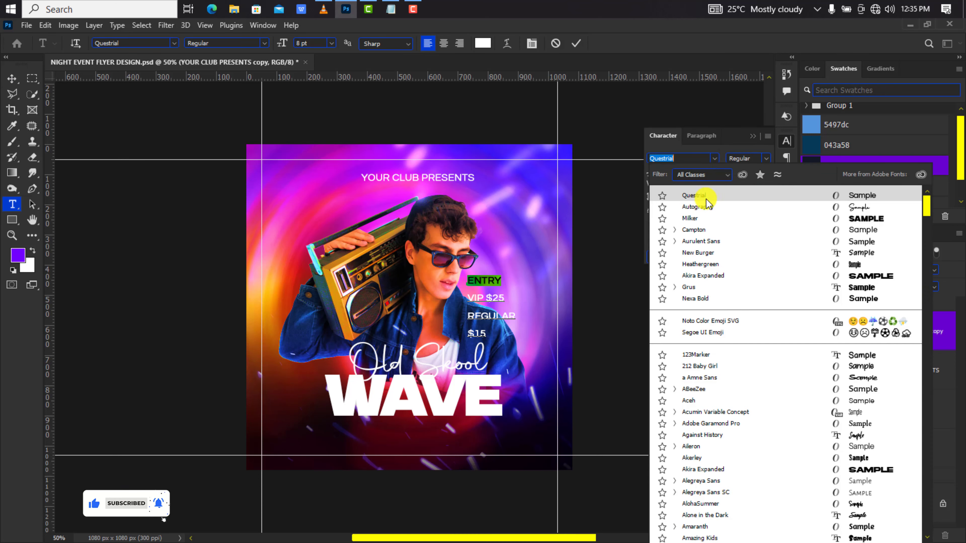
click(700, 227)
click(768, 158)
click(754, 179)
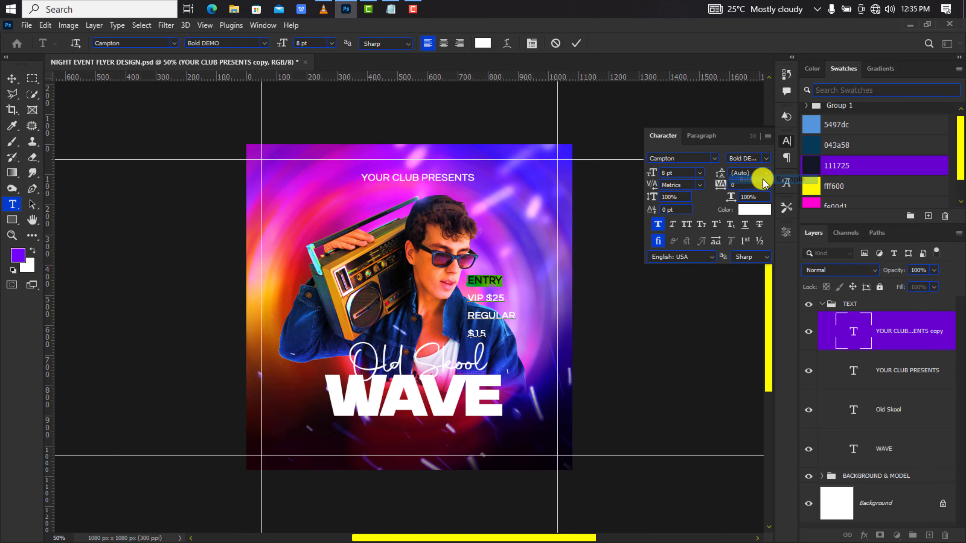
click(658, 224)
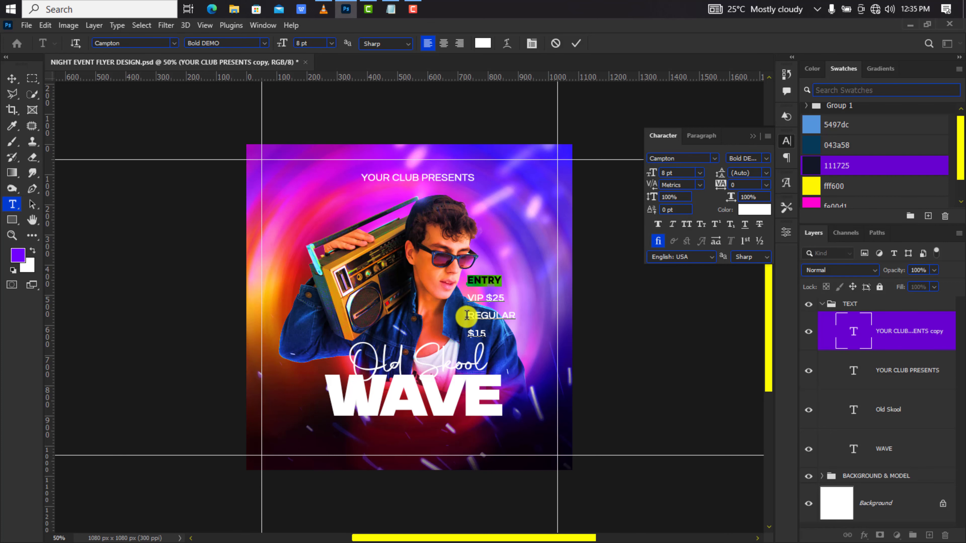
Step: Set the word REGULAR in Campton Bold DEMO without faux bold
drag(467, 315, 511, 315)
click(714, 158)
click(705, 197)
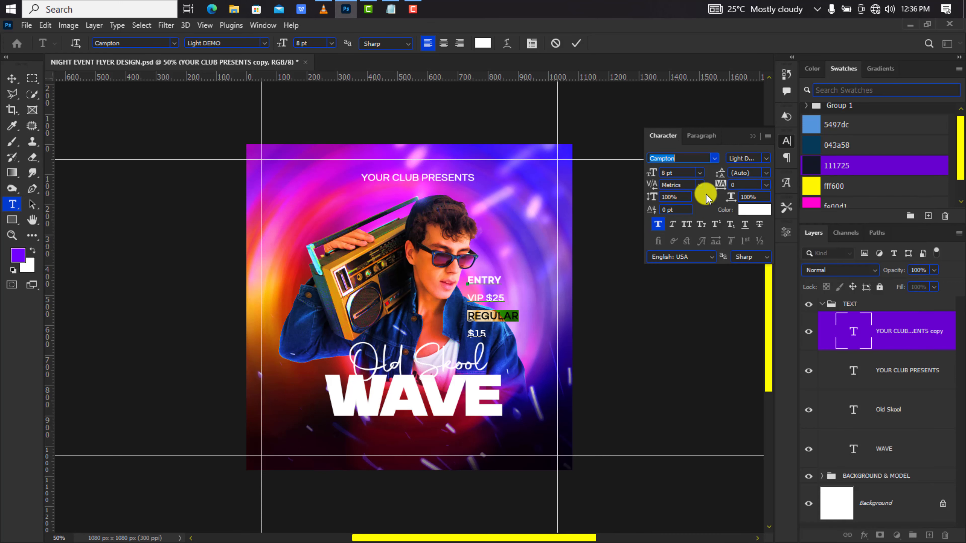
click(766, 158)
click(755, 179)
click(657, 224)
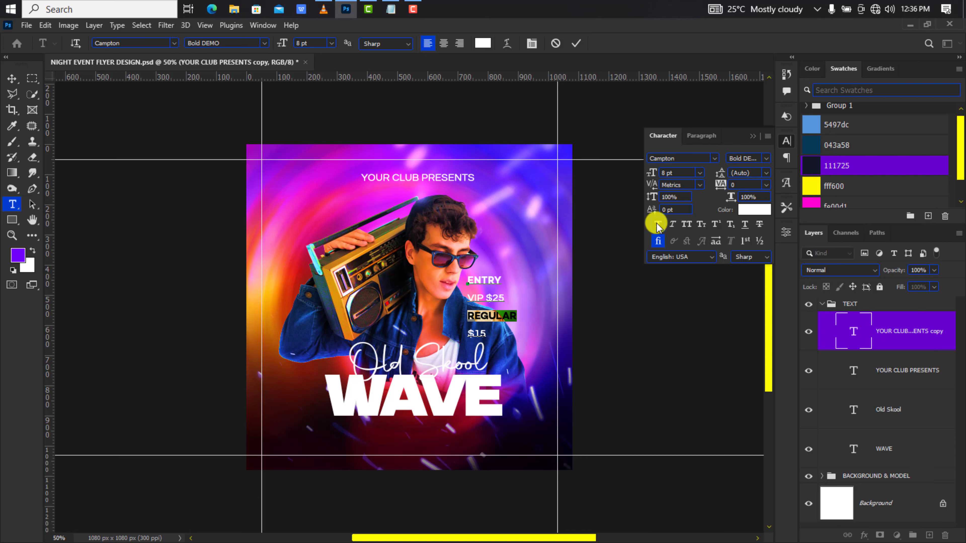
key(ctrl+Return)
Step: Tighten the entry price text's line spacing and move the block right, toward the right margin guide
drag(720, 174, 717, 173)
drag(491, 290, 521, 288)
Step: Draw a black rectangle about 204 x 168 px behind the entry price text, ending at the right margin guide
click(877, 371)
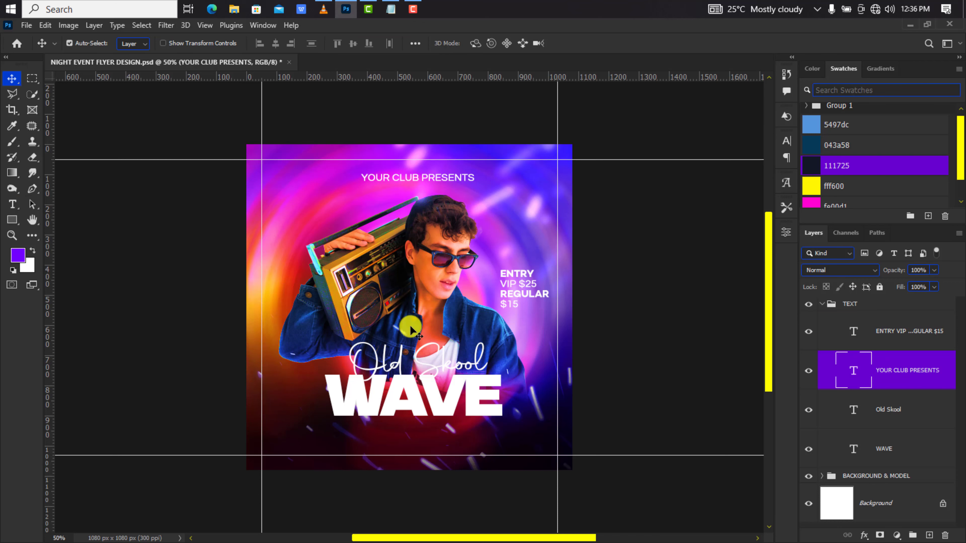
right_click(12, 220)
click(62, 221)
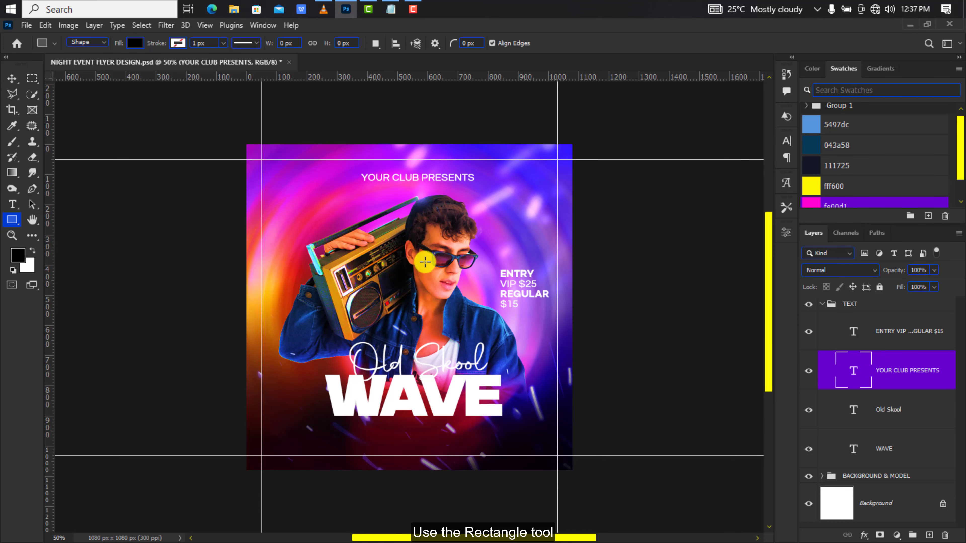
drag(496, 265, 558, 314)
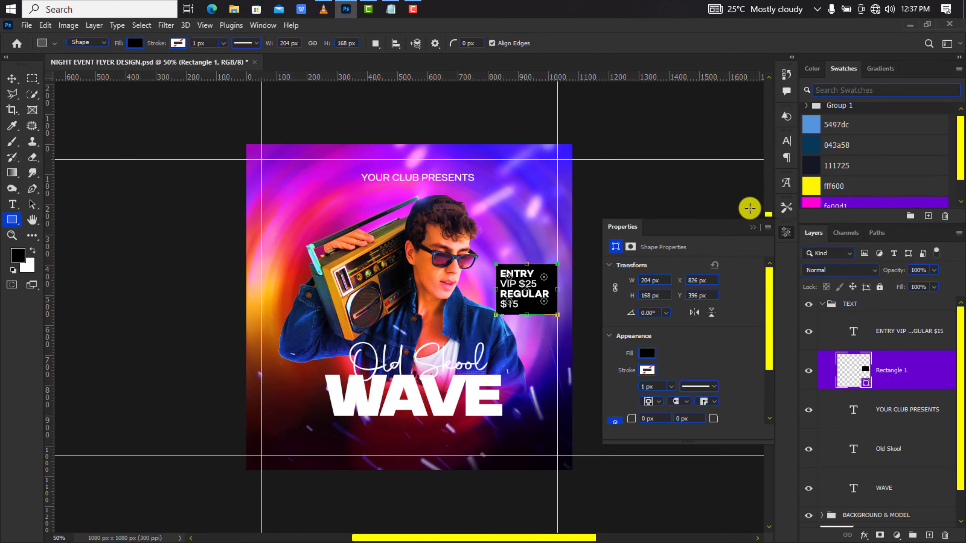
Step: Fill the rectangle with the fe00d1 swatch, set its blend mode to Linear Burn, and widen it to about 214 px
click(810, 202)
click(829, 271)
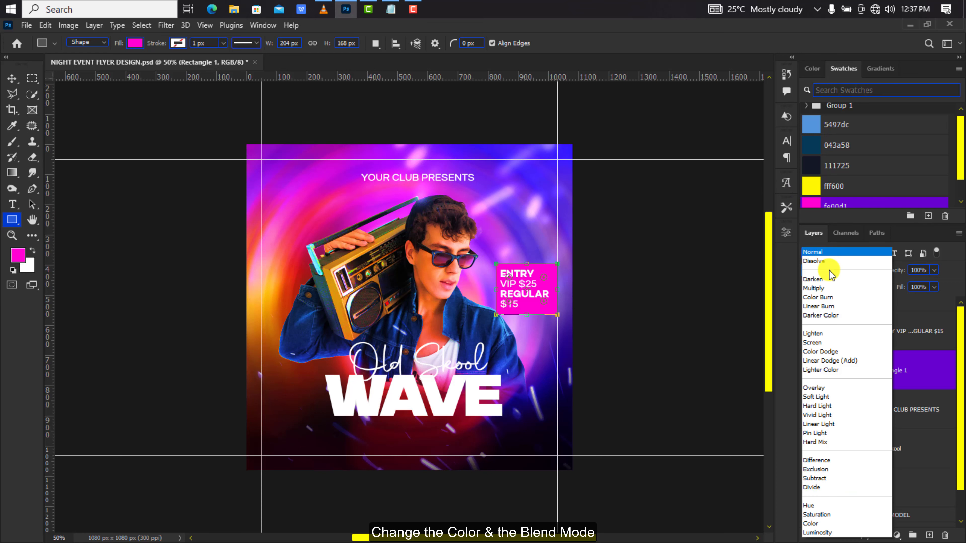
click(831, 303)
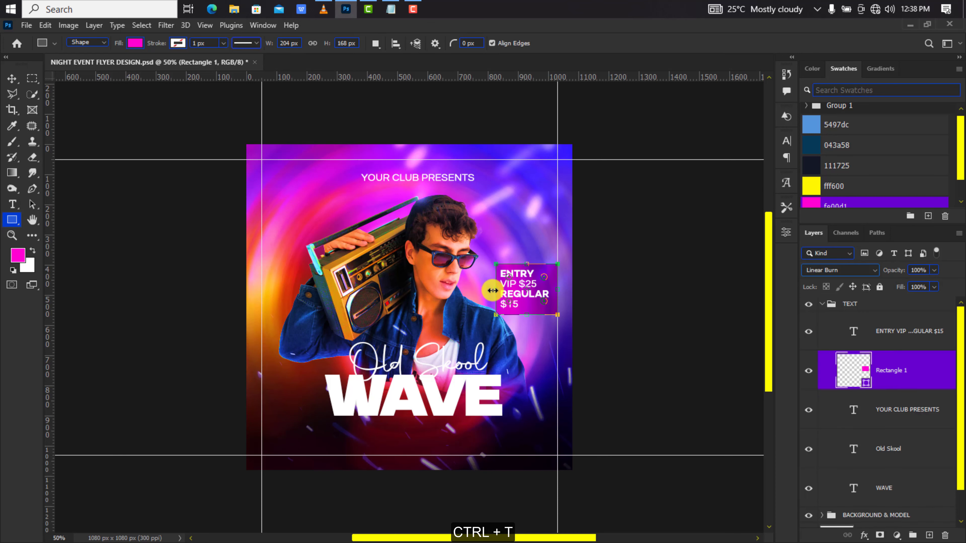
click(785, 232)
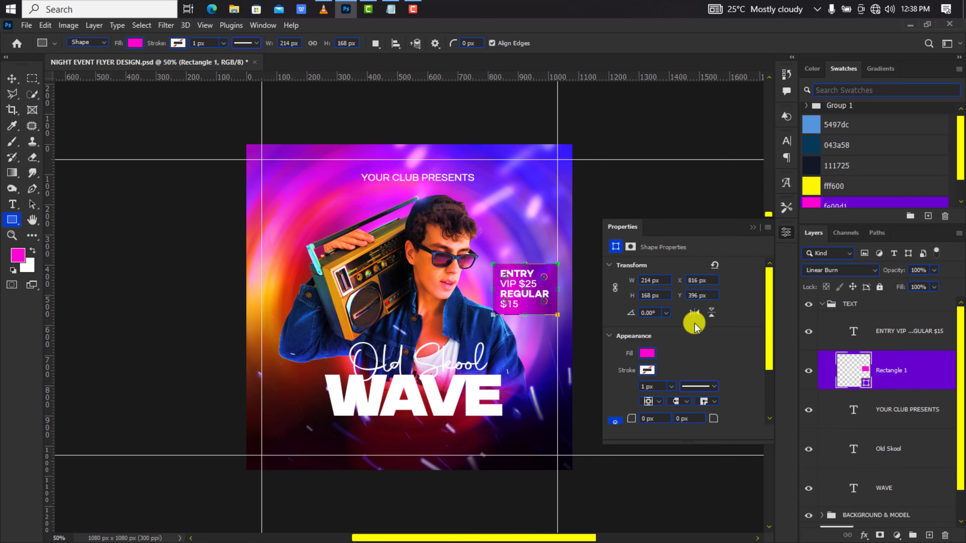
Step: Round the pink rectangle's bottom-left corner, and color the words ENTRY and REGULAR with the fff600 swatch
scroll(685, 335, down, 2)
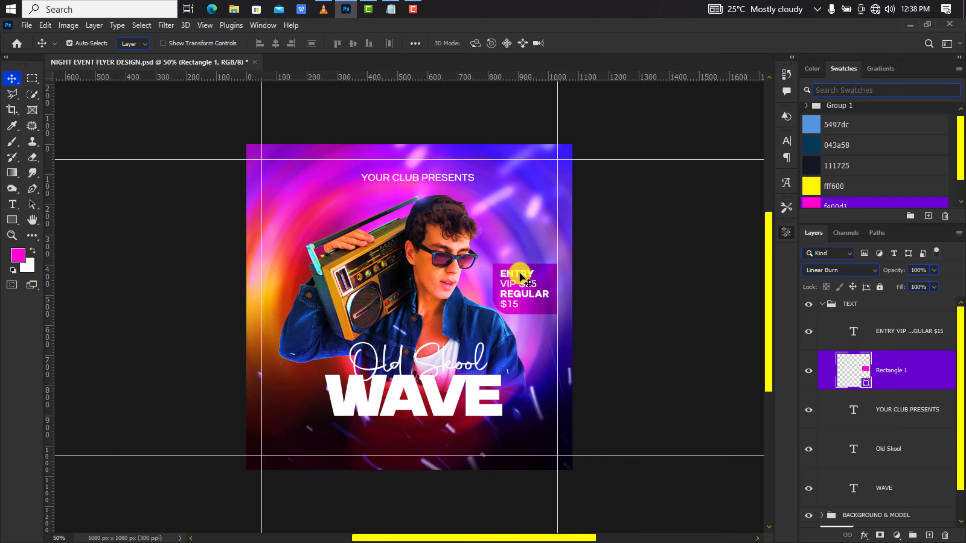
click(810, 185)
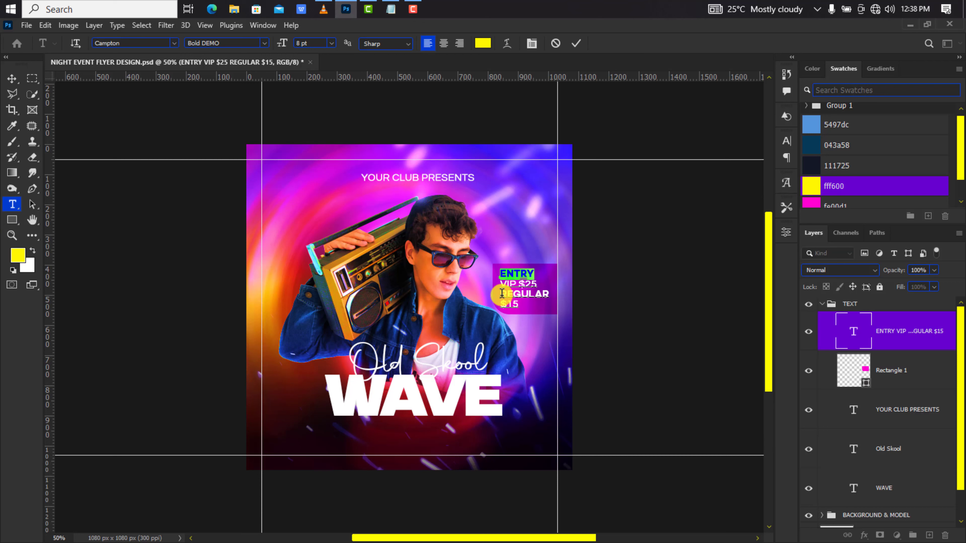
drag(502, 293, 554, 293)
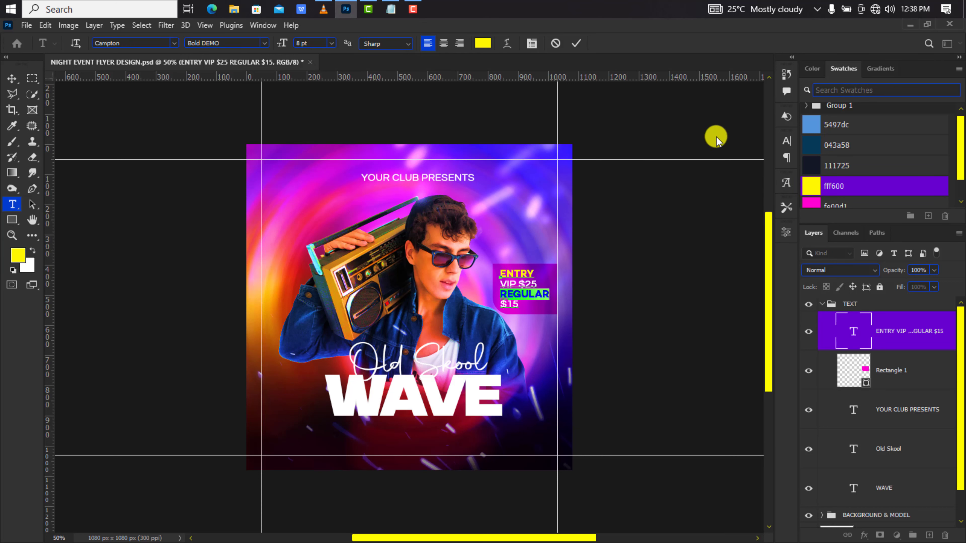
click(577, 46)
key(v)
Step: Duplicate the entry price text to the flyer's upper-left area and replace it with "15 NOV" on two lines
drag(525, 277, 266, 188)
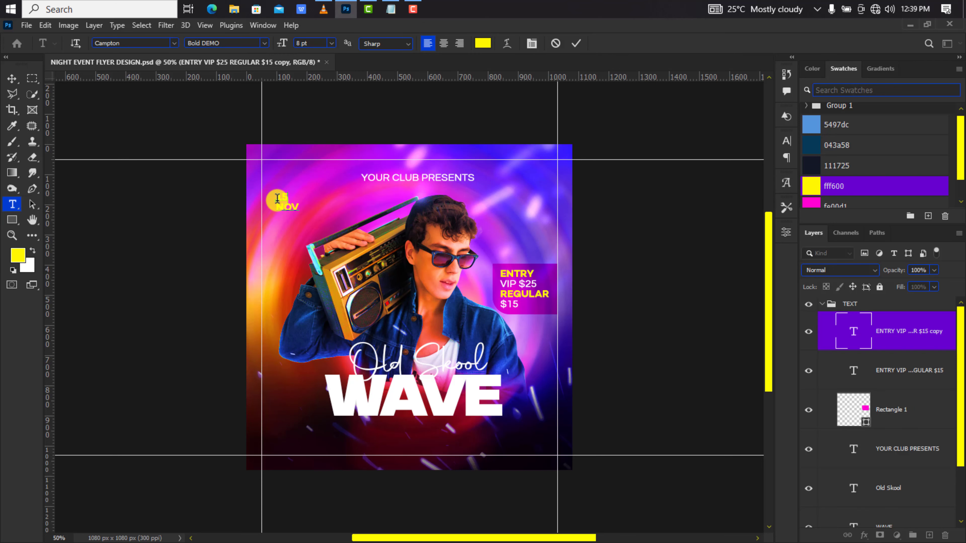
click(576, 43)
key(v)
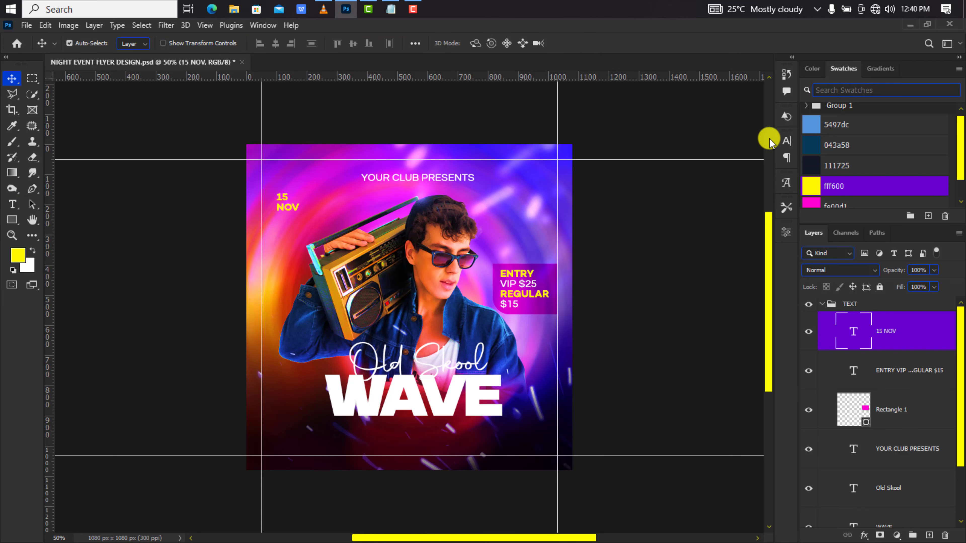
Step: Set the 15 NOV text in Milker Regular at 12 pt with 11 pt leading
click(786, 141)
click(714, 159)
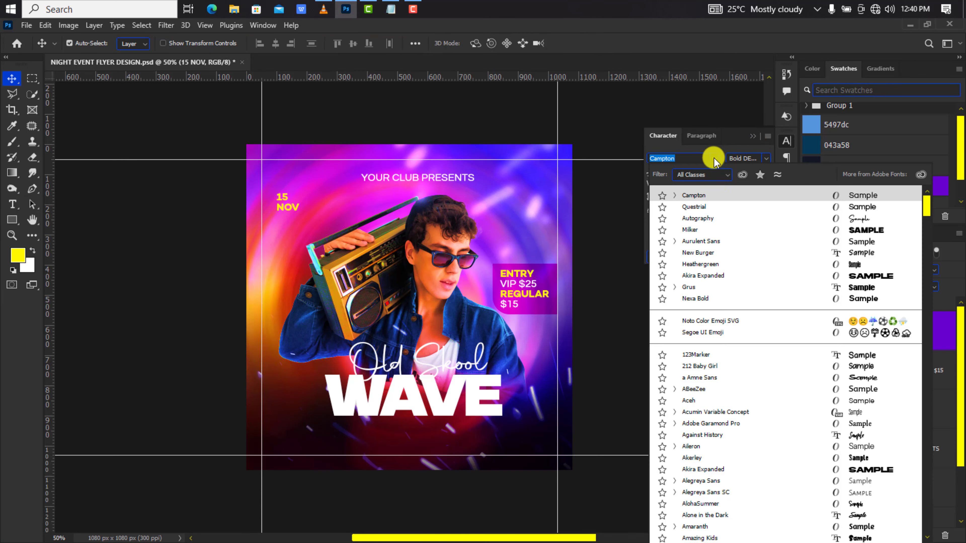
click(709, 231)
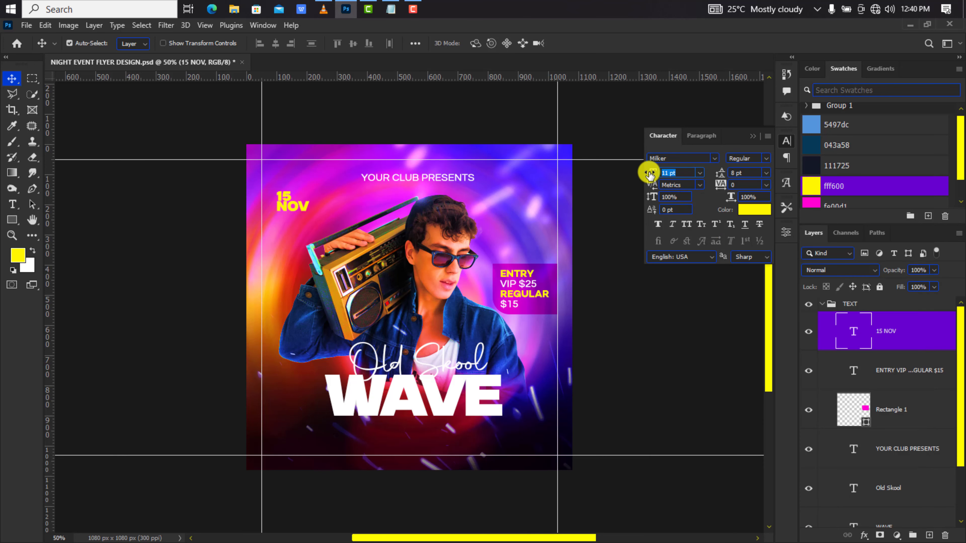
drag(649, 175, 689, 173)
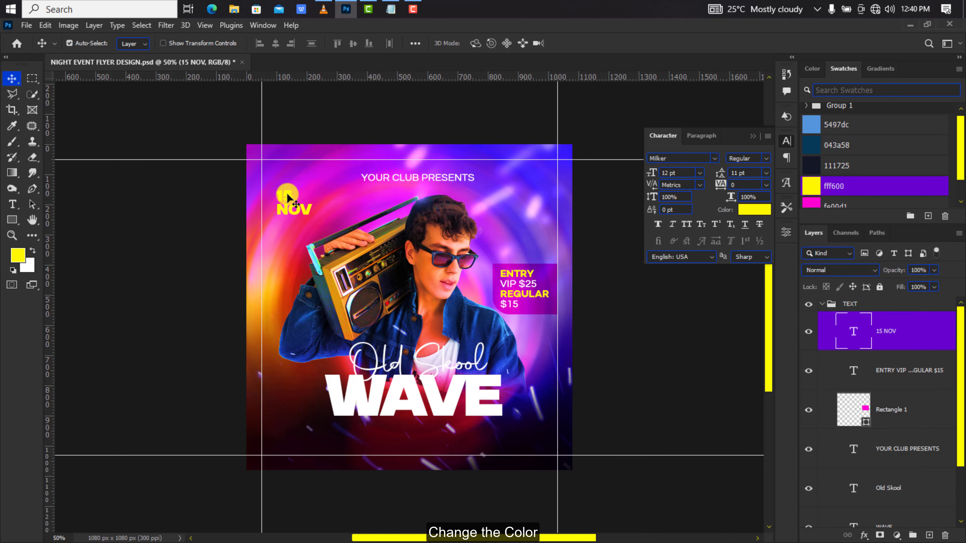
Step: Recolor the number 15 in the date text white
double_click(278, 196)
click(483, 45)
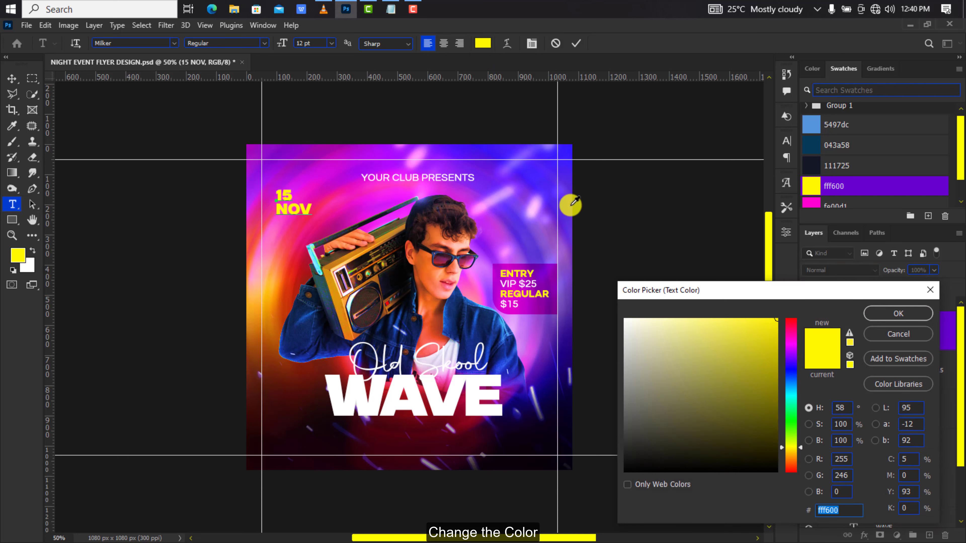
click(897, 313)
click(575, 43)
key(v)
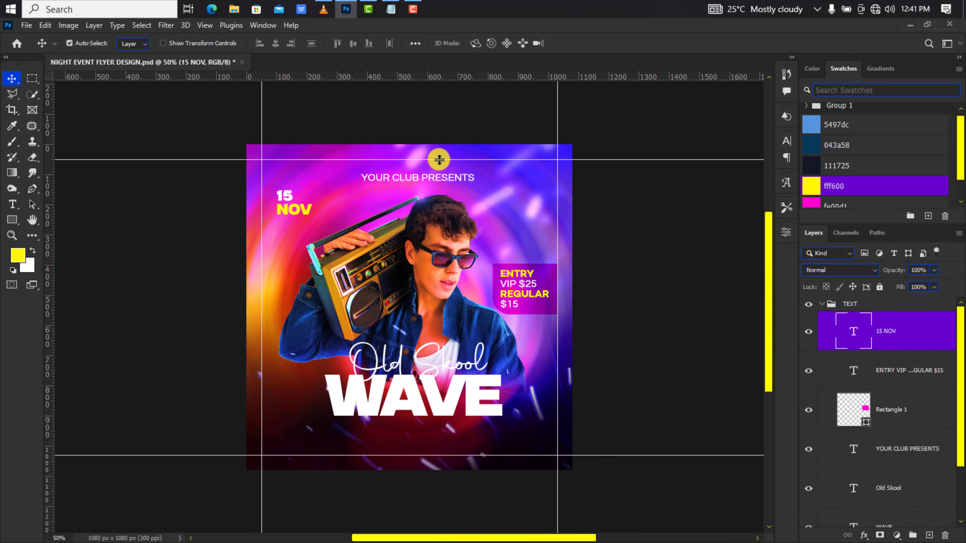
Step: Duplicate YOUR CLUB PRESENTS below WAVE, replace it with "Mix Turnables by" and the DJ's name, and remove its faux bold
click(431, 176)
key(ctrl+j)
drag(431, 177, 422, 301)
drag(422, 301, 422, 426)
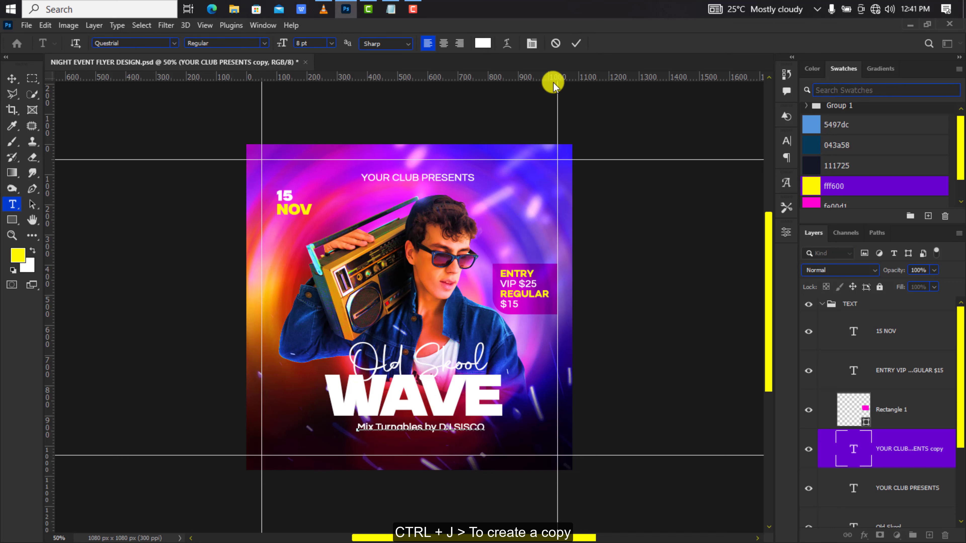
click(576, 43)
key(v)
click(786, 141)
click(660, 224)
Step: Duplicate the DJ line just below itself and change the copy to "STARTS 10PM @ HIPHOP ARENA - UK"
click(421, 428)
key(ctrl+j)
drag(421, 428, 429, 437)
double_click(428, 438)
key(ctrl+a)
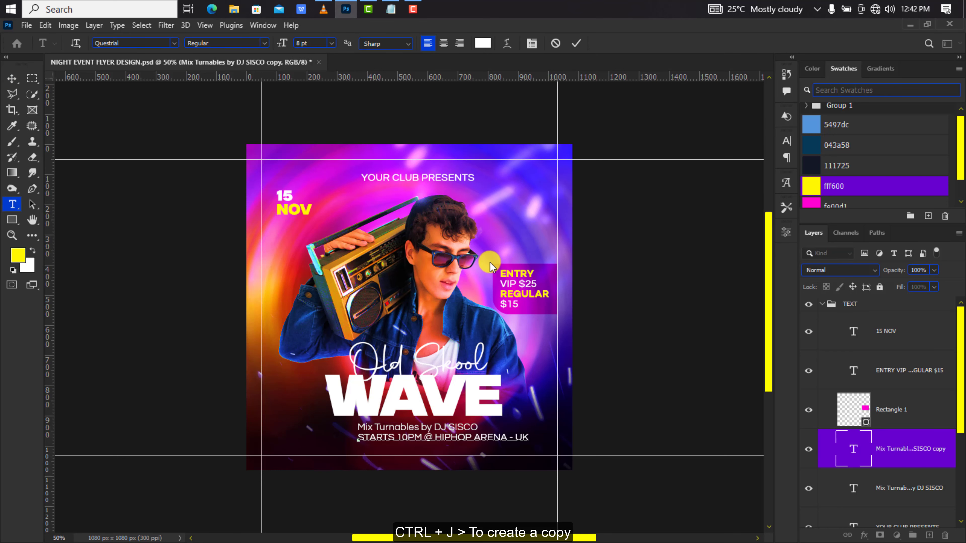
click(572, 43)
key(v)
Step: Nudge the STARTS 10PM line left toward the center beneath the DJ line
key(shift+Left)
key(shift+Left)
key(shift+Left)
key(shift+Left)
key(shift+Left)
key(shift+Left)
key(shift+Left)
key(shift+Left)
key(shift+Left)
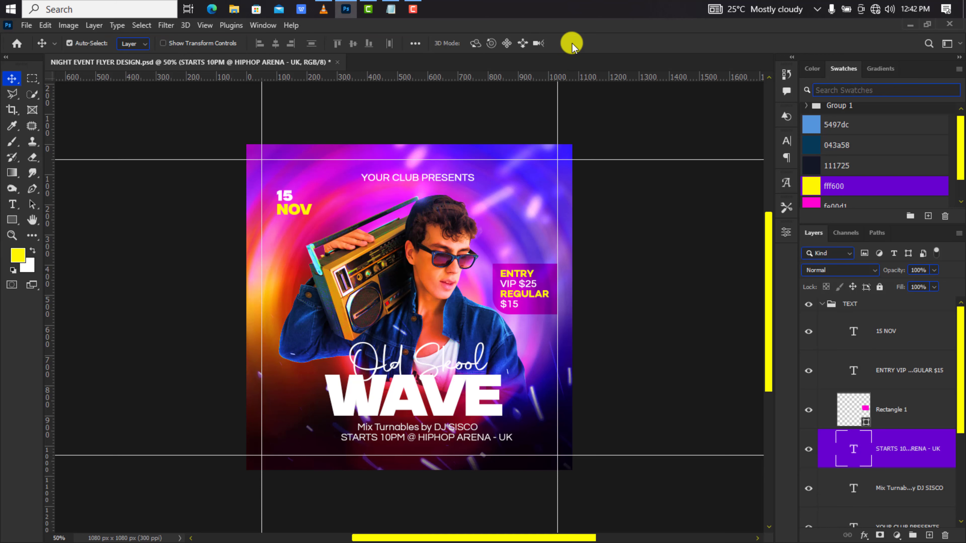
Step: Color the words STARTS 10PM yellow and scale the whole line down slightly
key(t)
drag(396, 440, 331, 441)
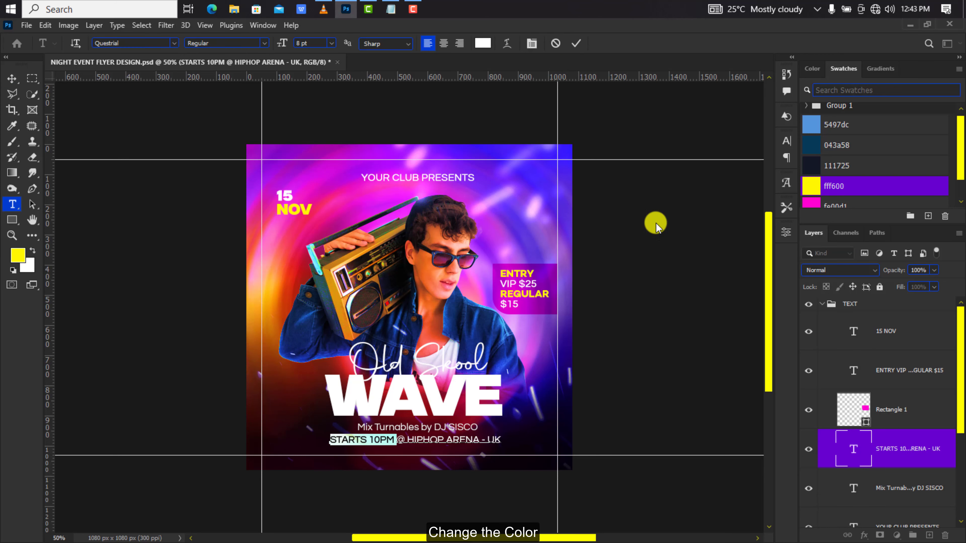
click(576, 43)
key(ctrl+t)
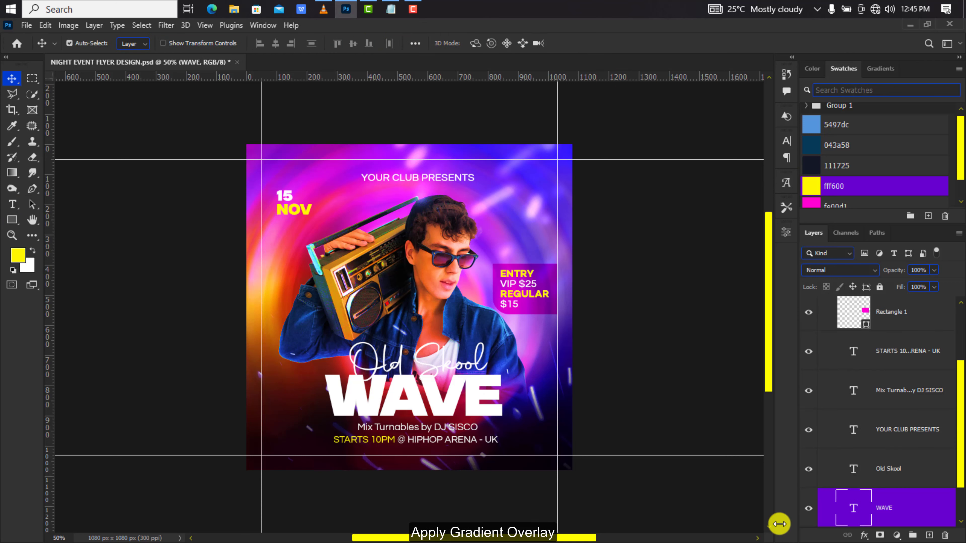
Step: Add a Gradient Overlay to the WAVE text using the foreground-to-transparent preset, with its first color stop set to white
click(864, 536)
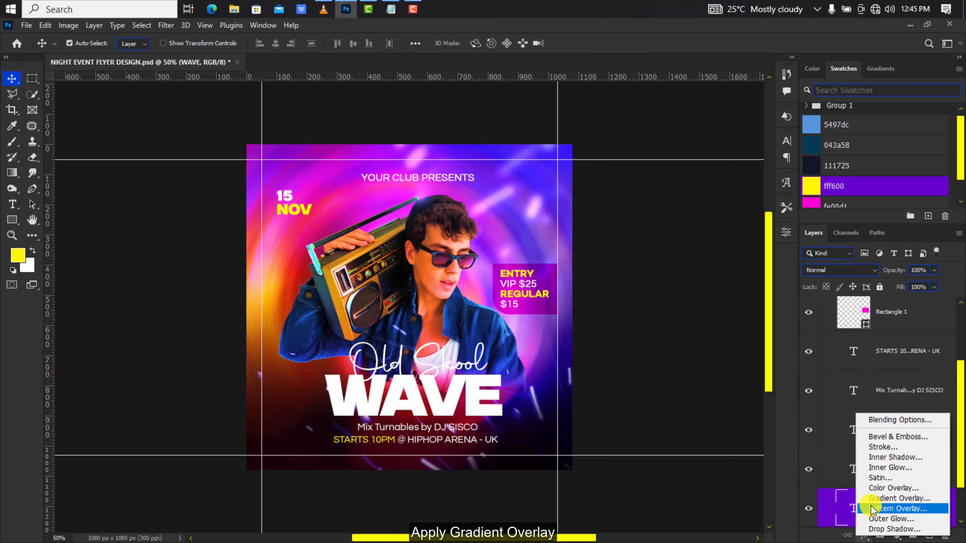
click(875, 498)
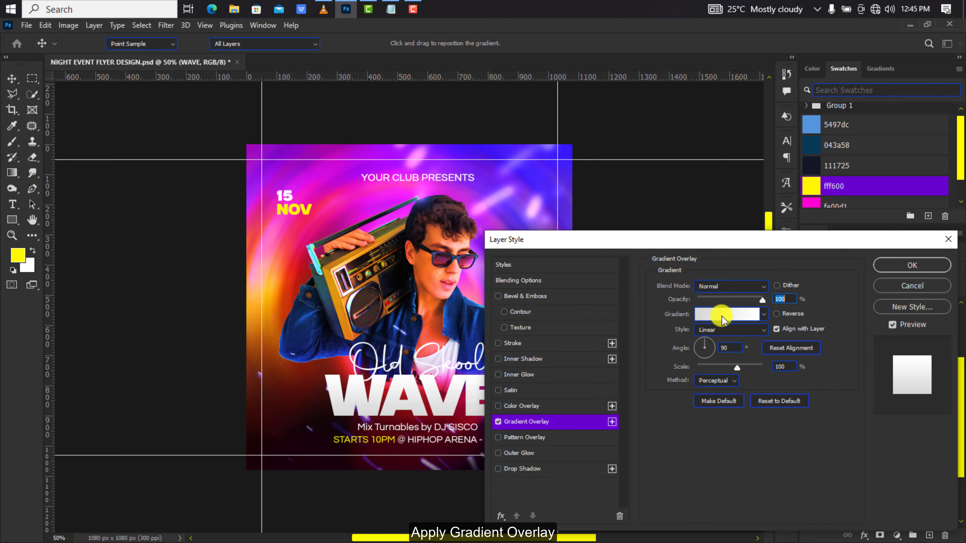
click(722, 320)
click(661, 259)
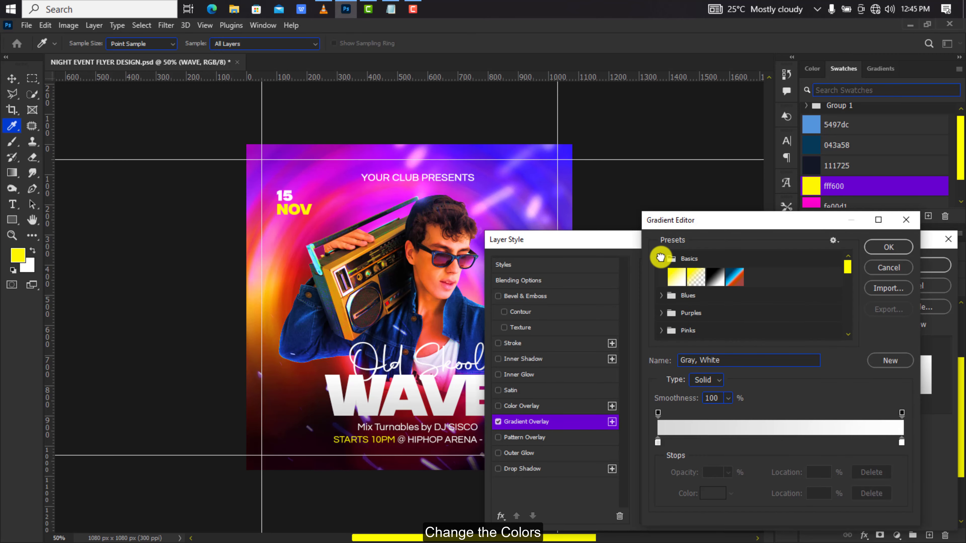
click(696, 276)
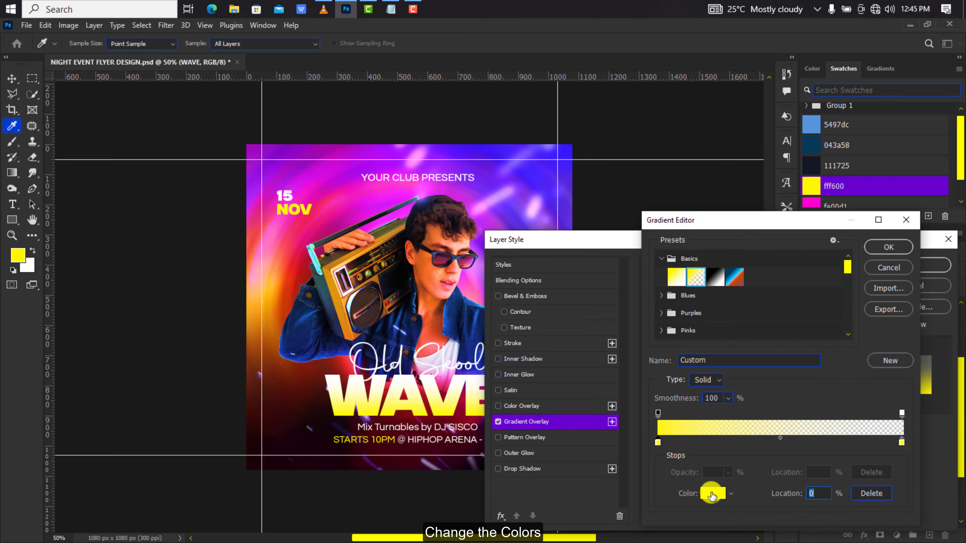
click(712, 495)
drag(660, 383, 609, 296)
click(899, 314)
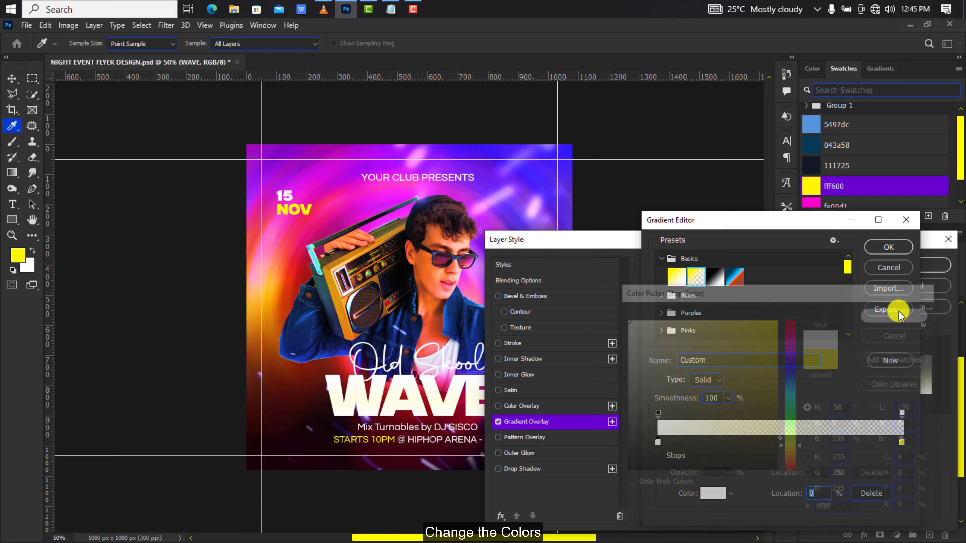
Step: Set the gradient's end color stop at 100% to 2d00ff and accept the gradient
click(901, 442)
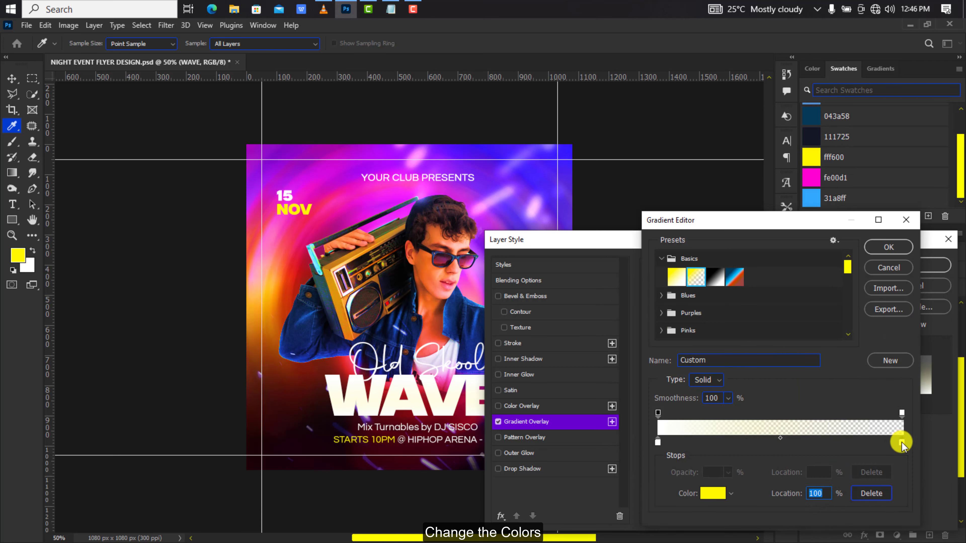
click(712, 495)
click(839, 510)
text(2d0)
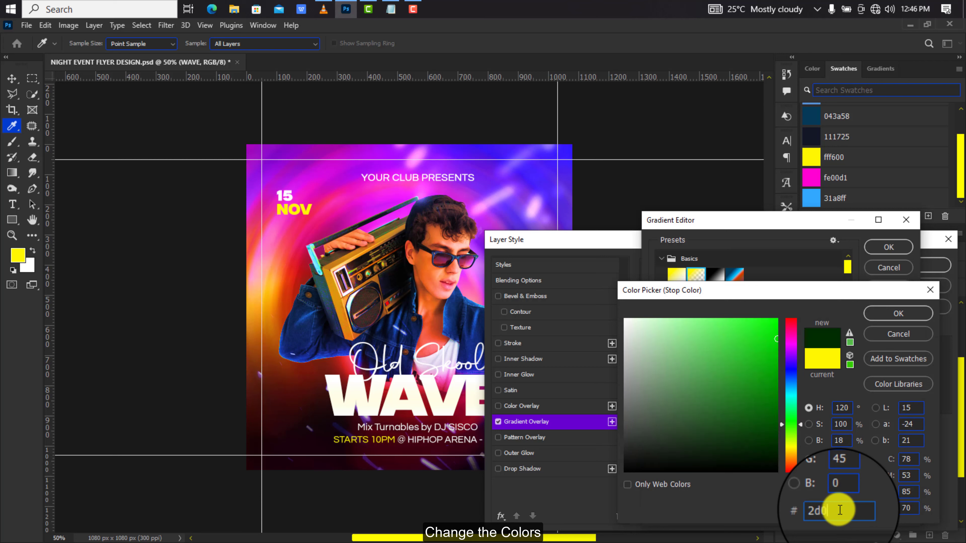
text(0ff)
click(890, 313)
click(890, 247)
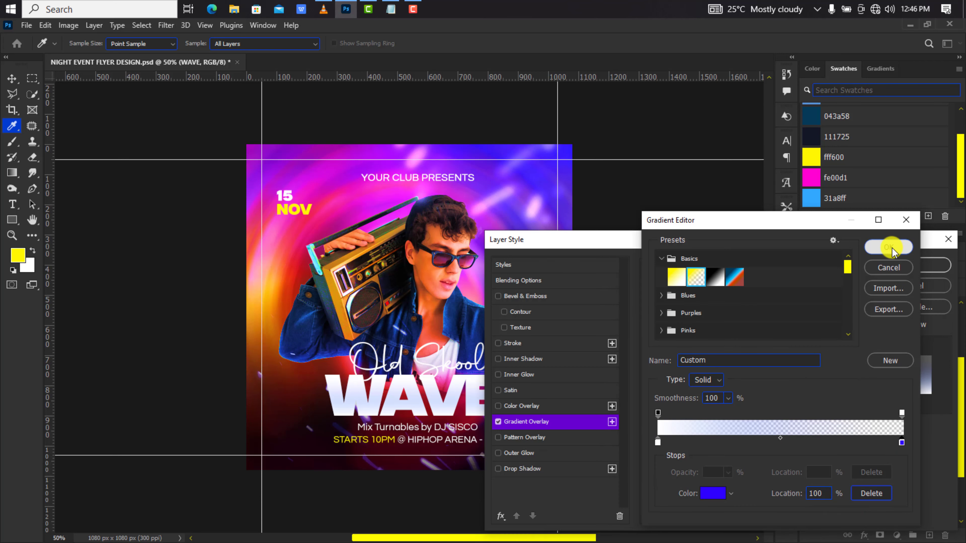
Step: Reverse the gradient overlay, set its angle to -8°, and use the Classic method
click(777, 314)
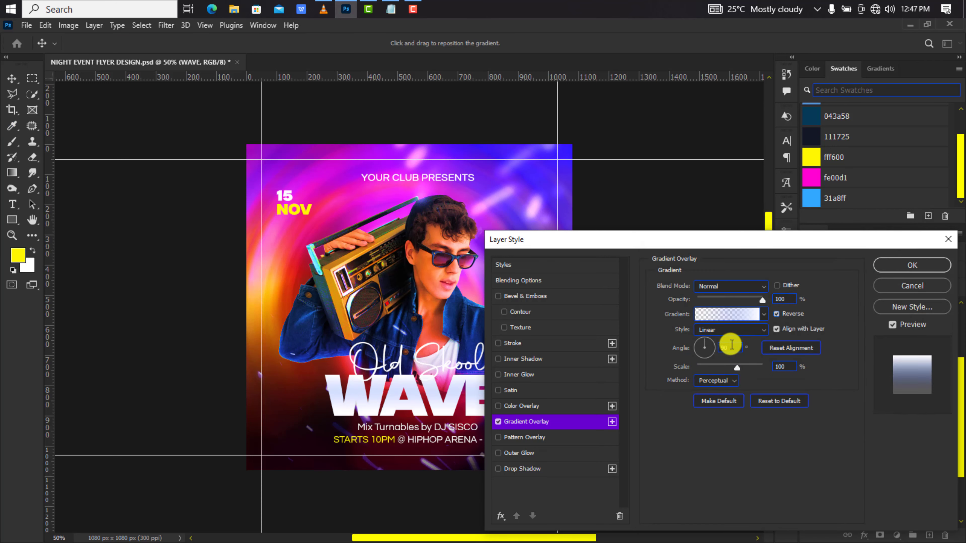
text(-8)
click(716, 380)
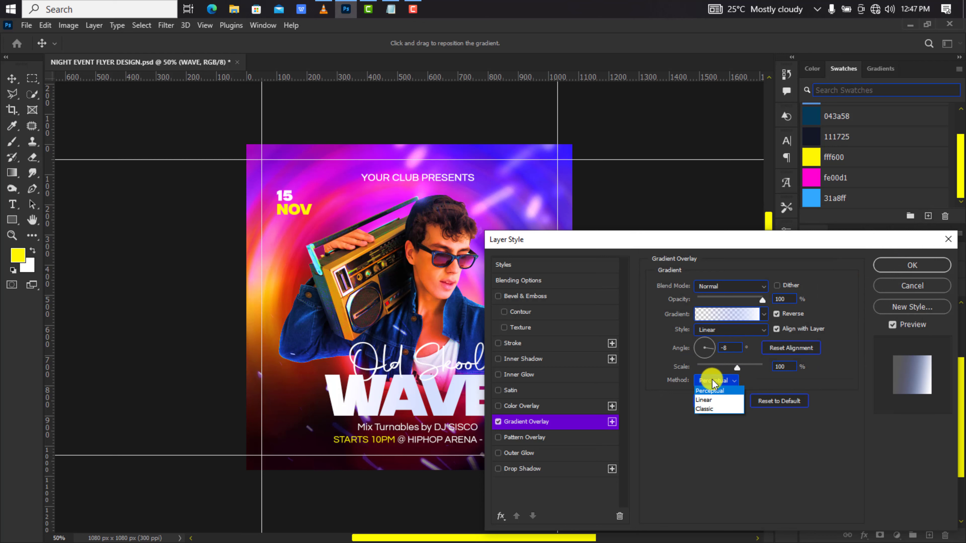
click(714, 406)
Step: Add an Outer Glow to WAVE in Hard Light mode with color 31a8ff, 30% spread and 49 px size
click(585, 453)
click(722, 286)
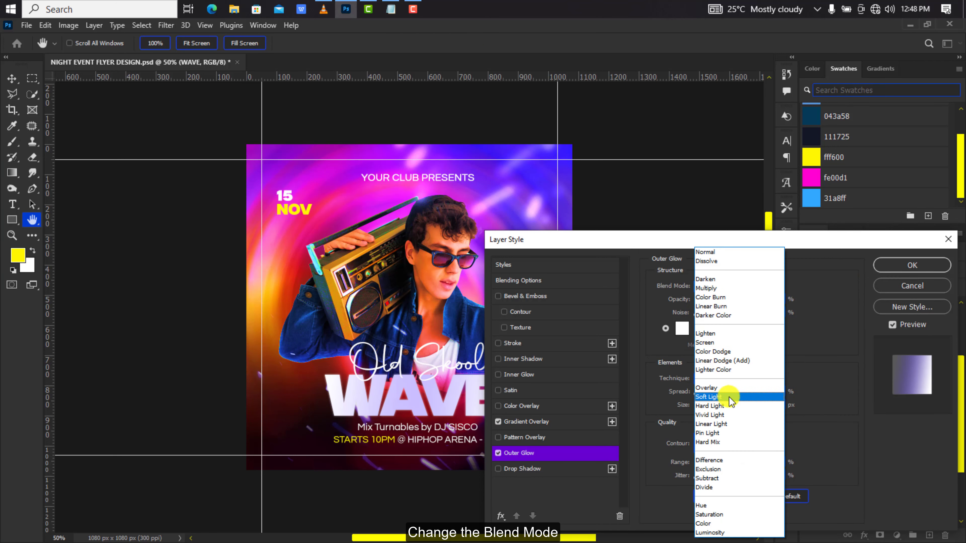
click(731, 406)
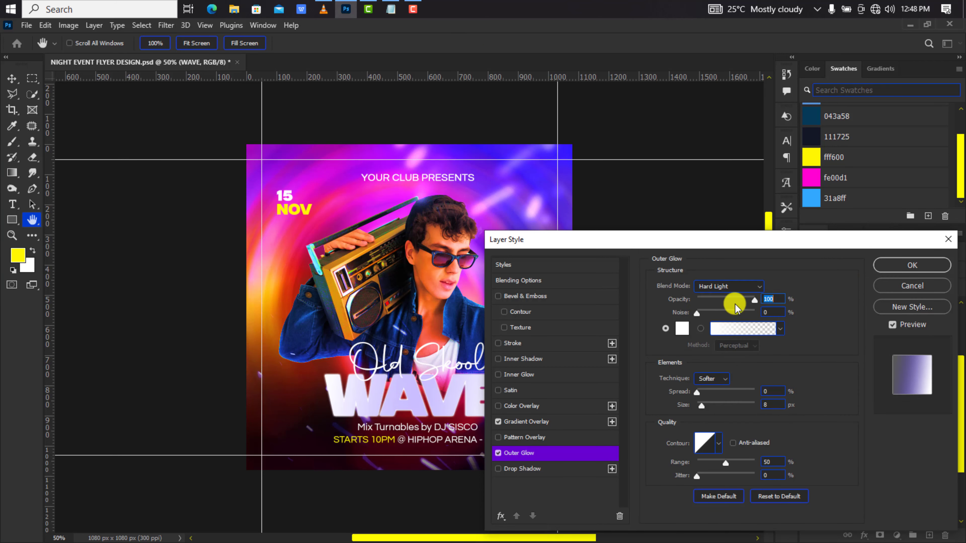
click(682, 328)
click(809, 198)
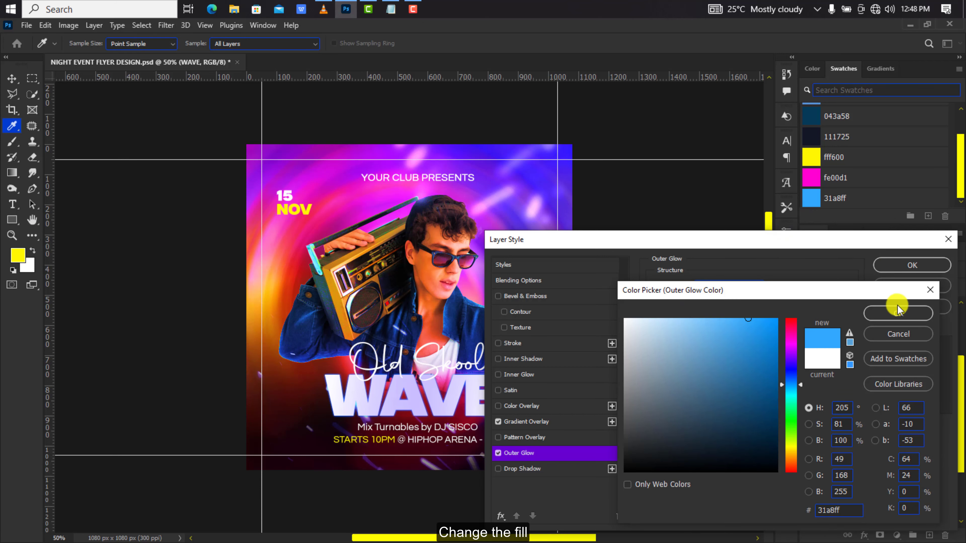
click(897, 311)
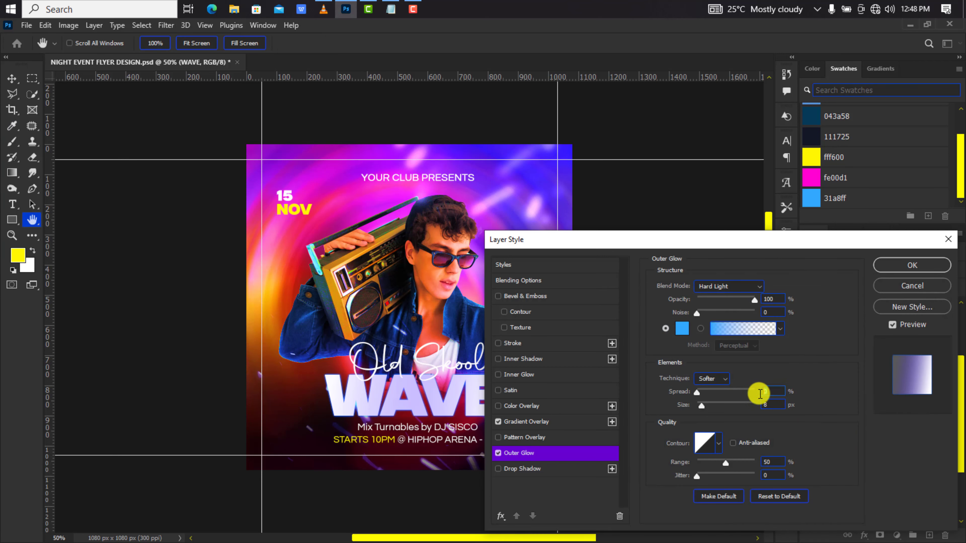
text(3049)
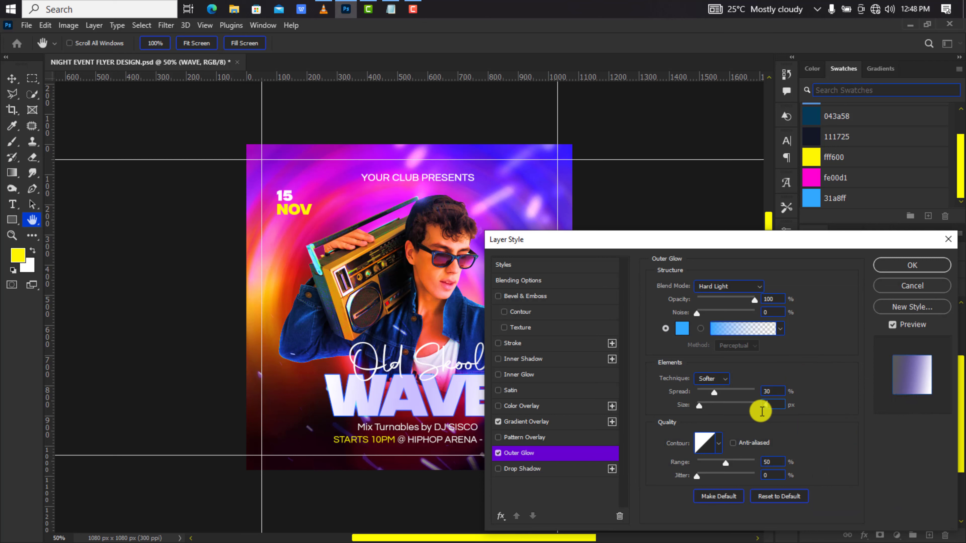
Step: Set the outer glow's contour to Rounded Steps and its range to 81%, and apply the layer style
click(708, 445)
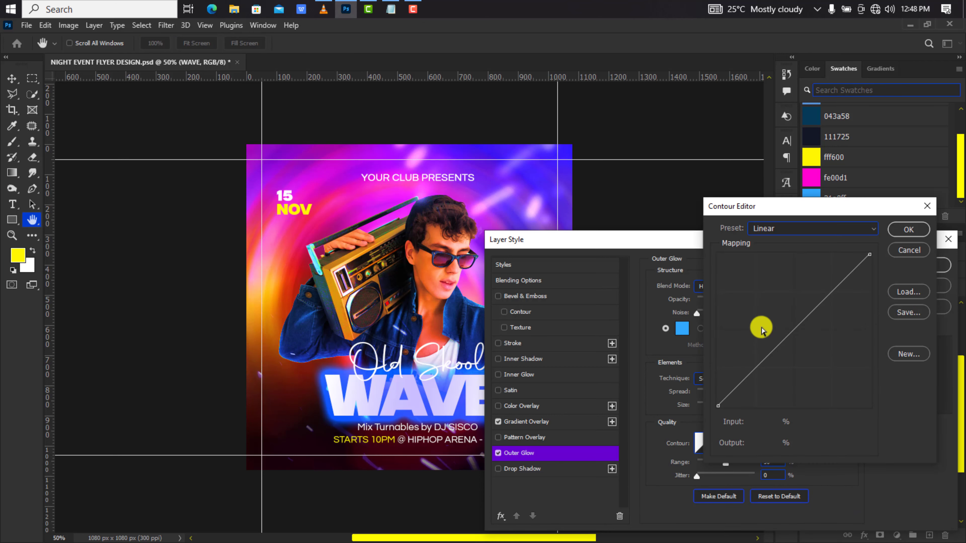
click(798, 228)
click(805, 345)
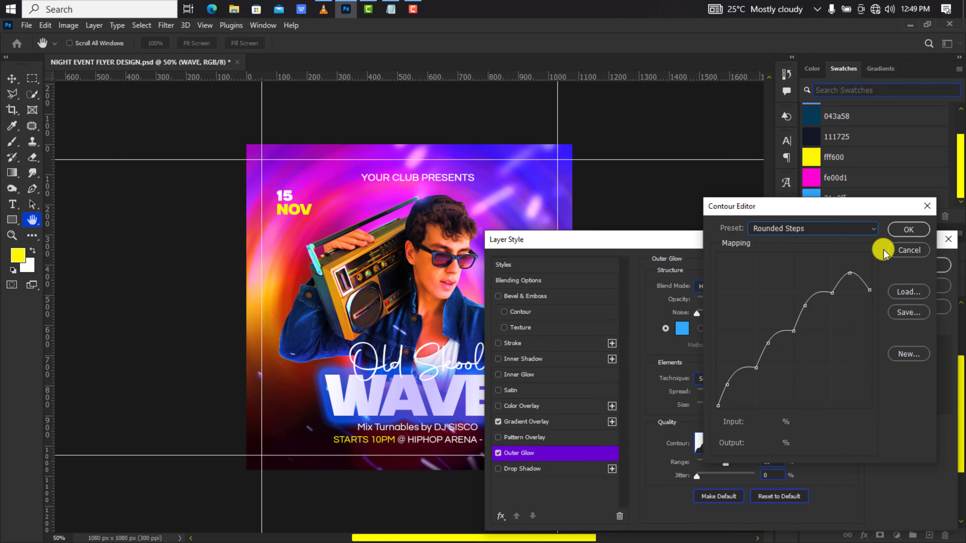
click(900, 232)
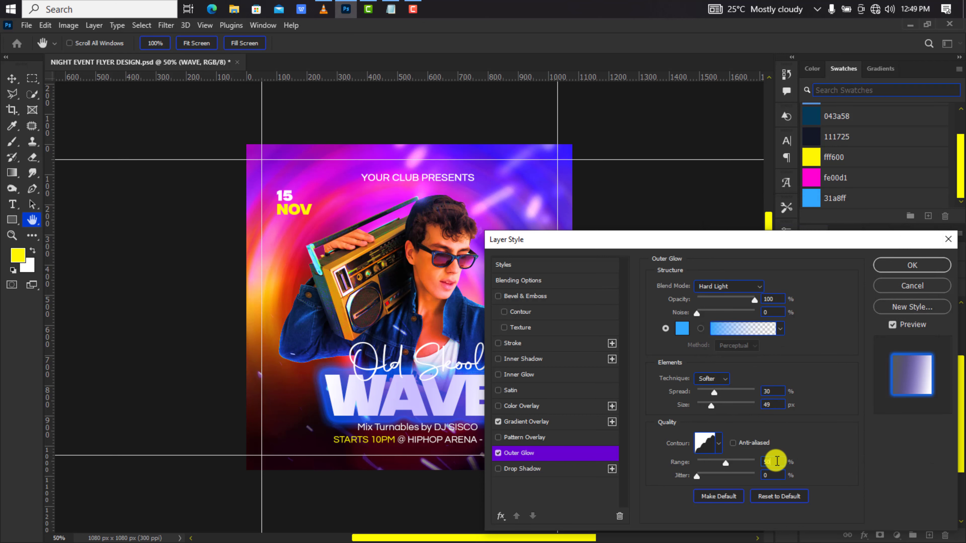
click(776, 461)
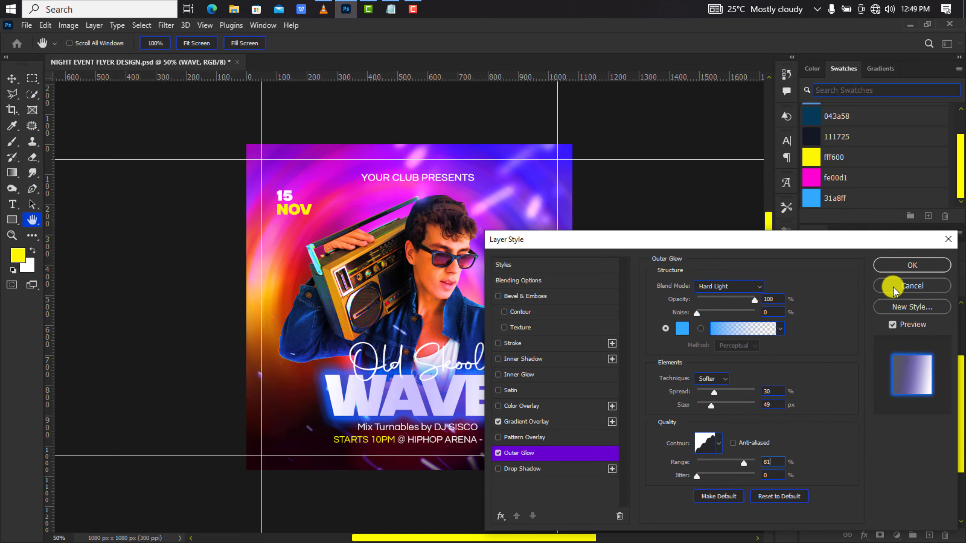
click(912, 265)
Step: Add a Multiply Drop Shadow in the swatch color 043a58 to the Old Skool text layer and apply the layer style
click(940, 469)
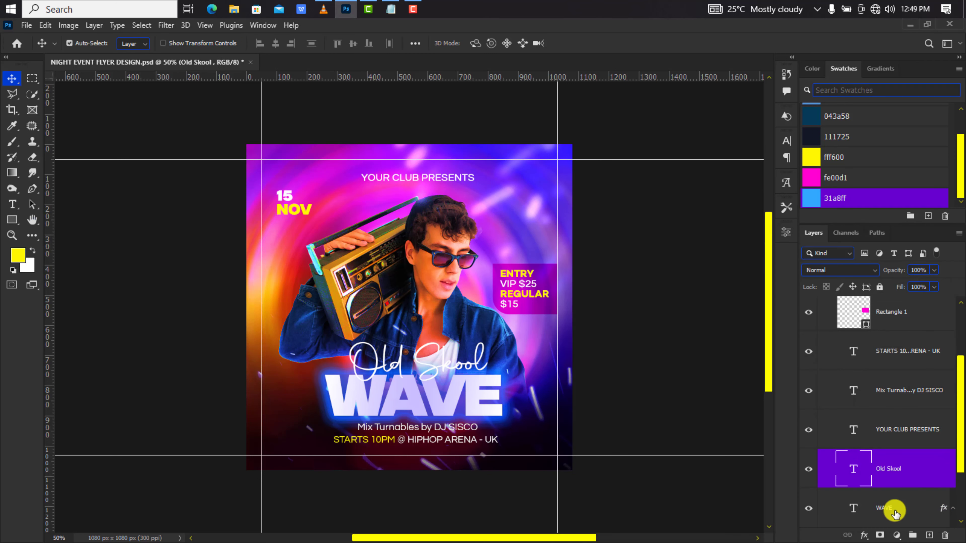
click(864, 534)
click(873, 529)
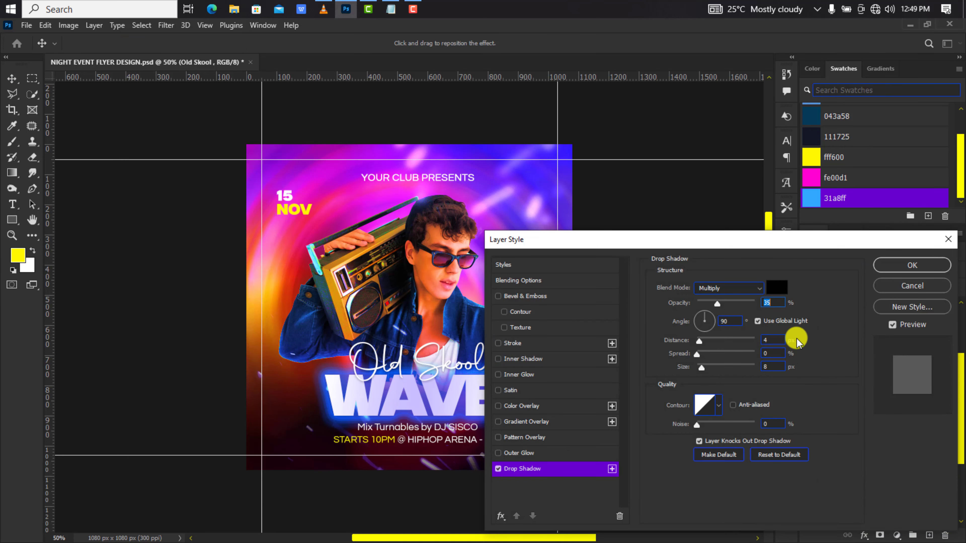
click(775, 287)
click(811, 115)
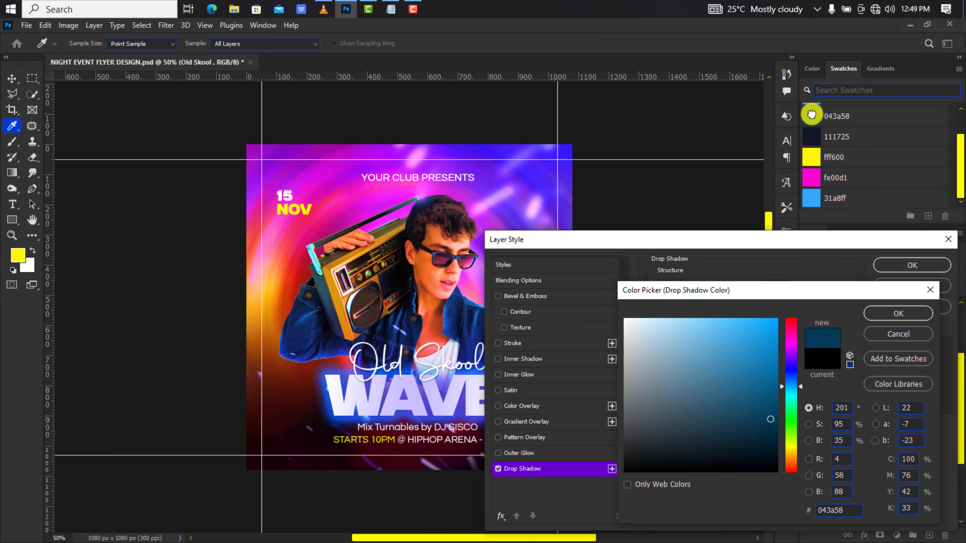
click(915, 313)
click(923, 262)
Step: Collapse the TEXT group and clear all guides from the canvas
scroll(905, 309, up, 3)
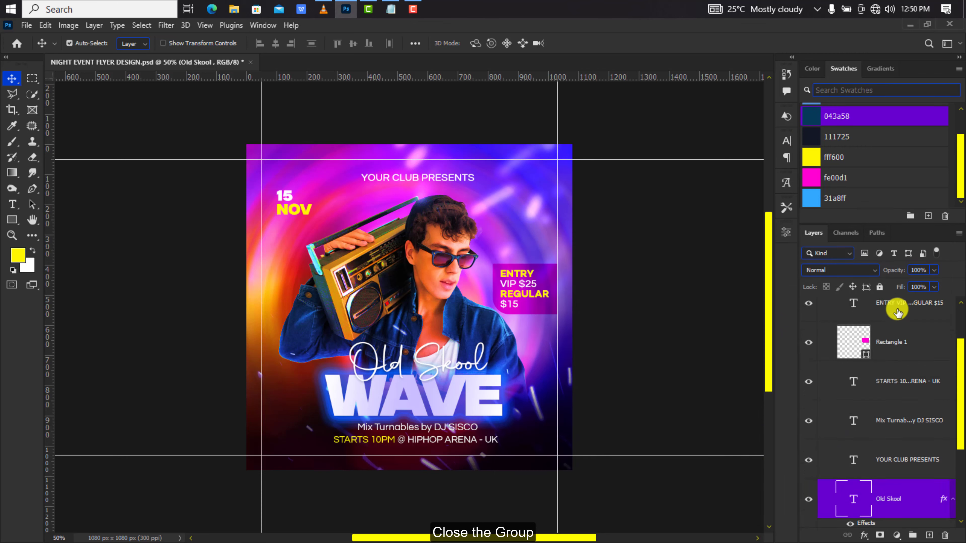
click(821, 304)
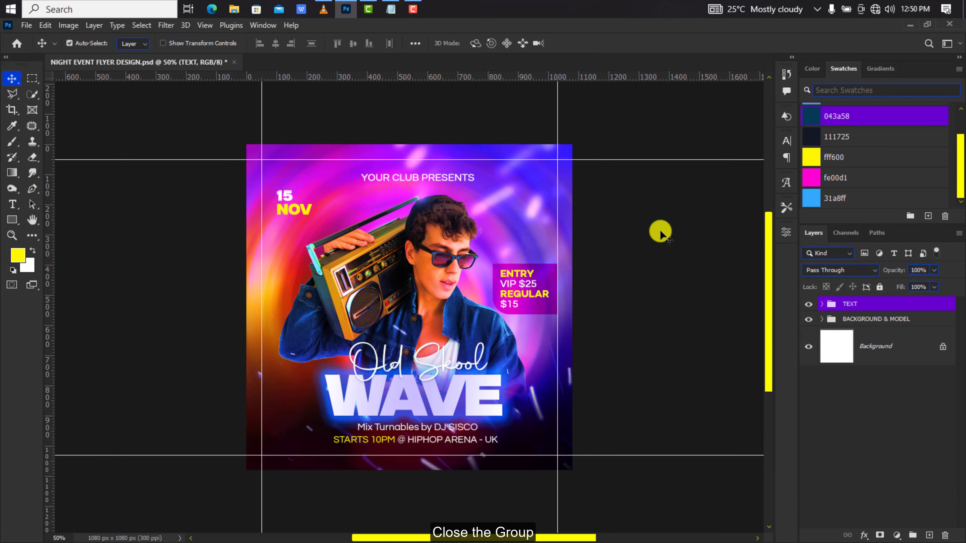
click(209, 27)
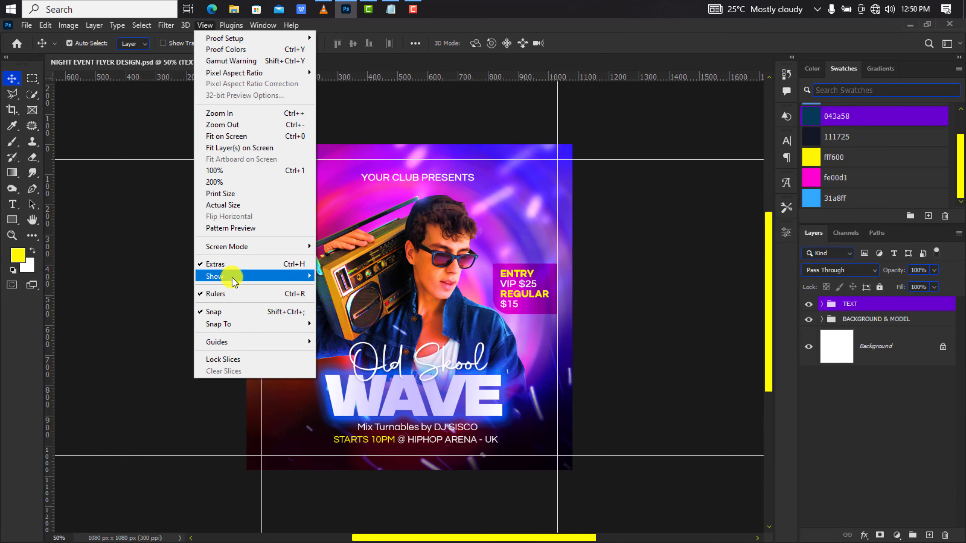
mouse_move(238, 343)
click(344, 364)
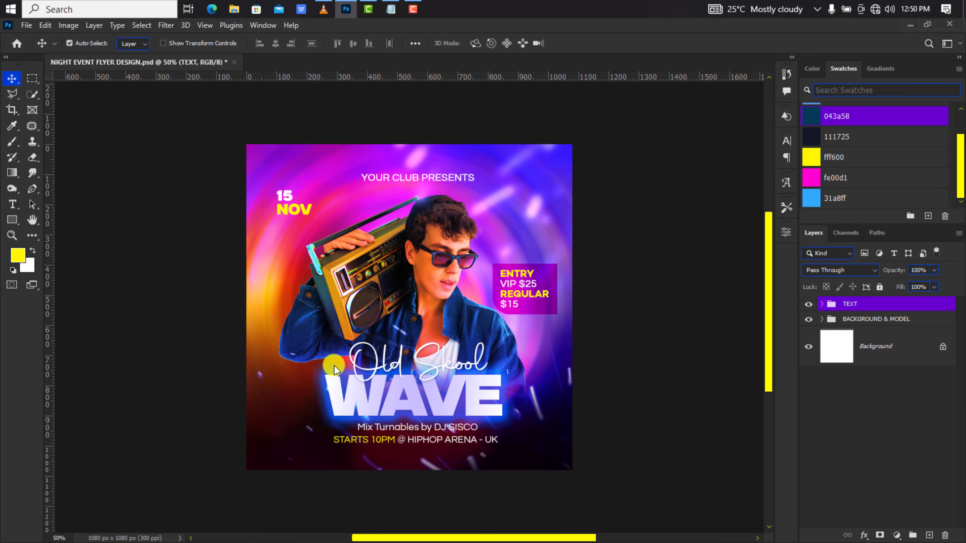
Step: Select the TEXT and BACKGROUND & MODEL groups together and lock them completely
shift+click(870, 320)
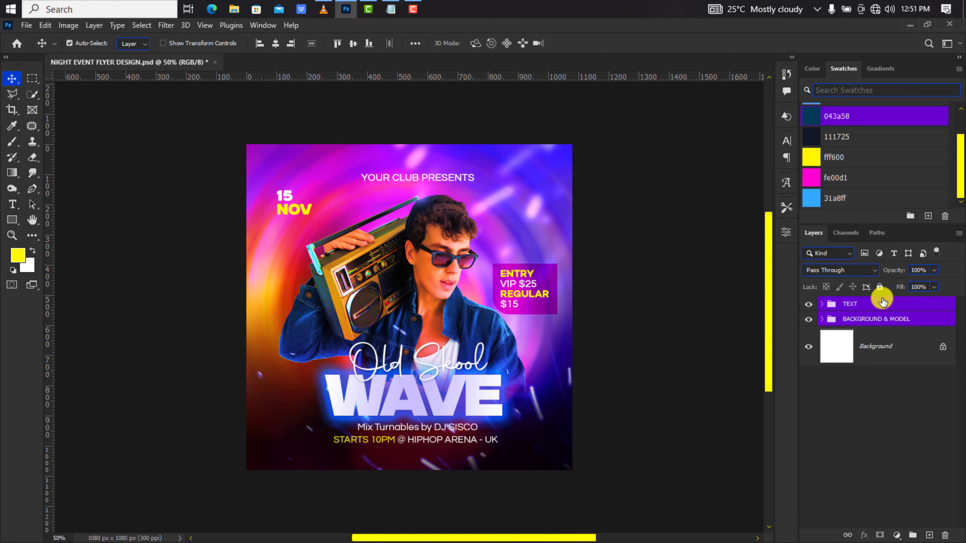
click(881, 288)
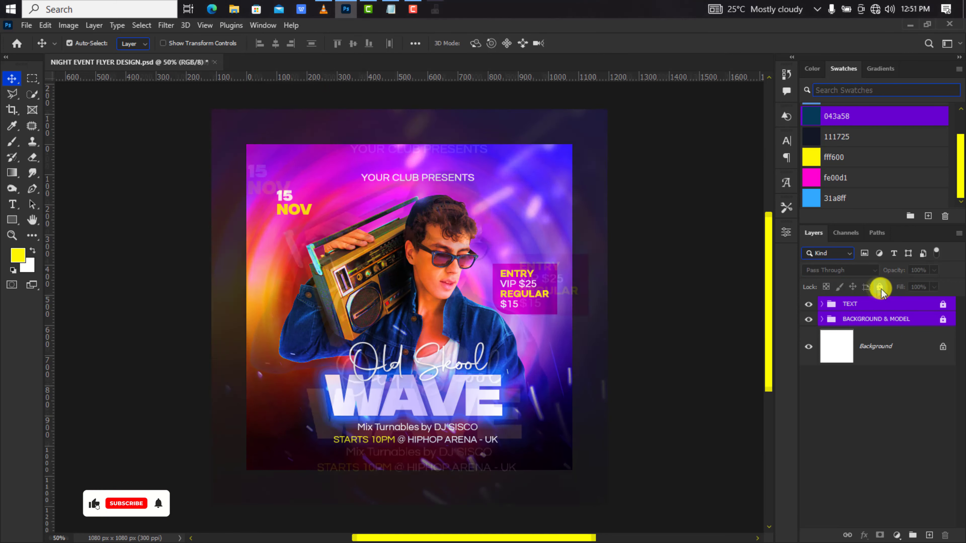